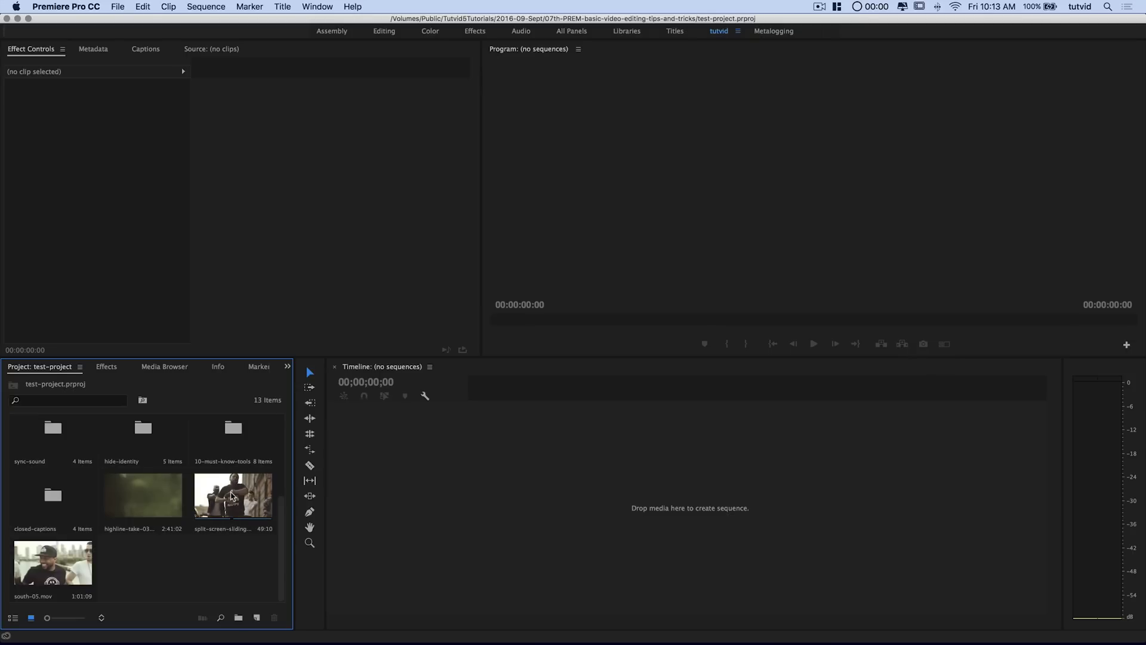
- Make a new sequence from the split-screen-sliding-transition clip and scrub through its footage
right_click(232, 495)
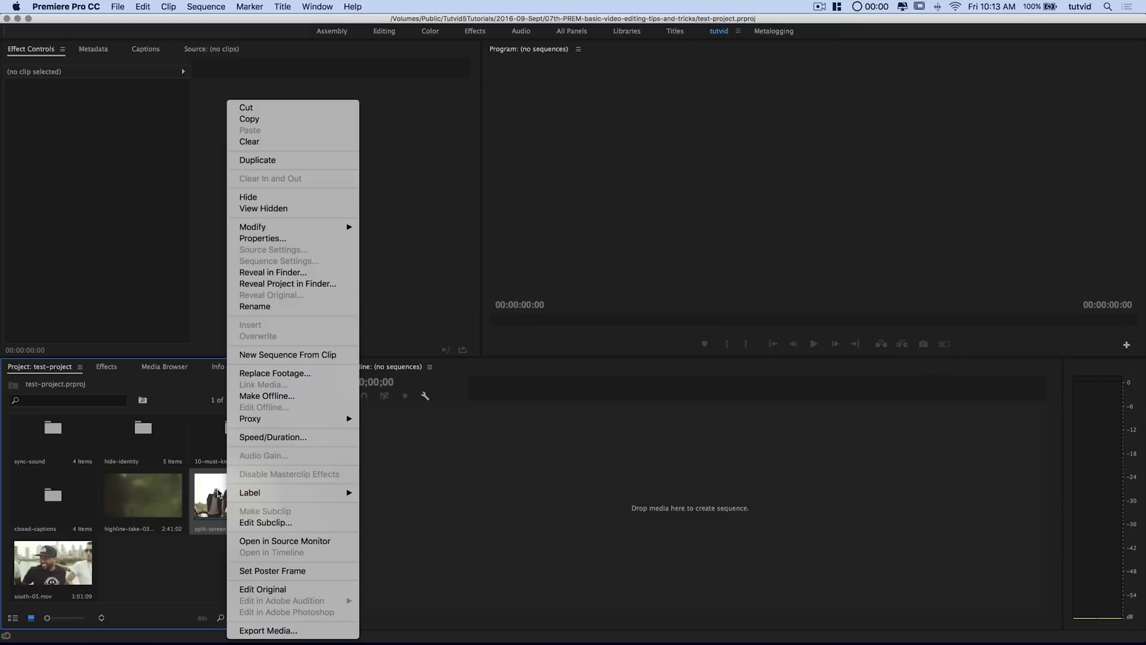
click(281, 355)
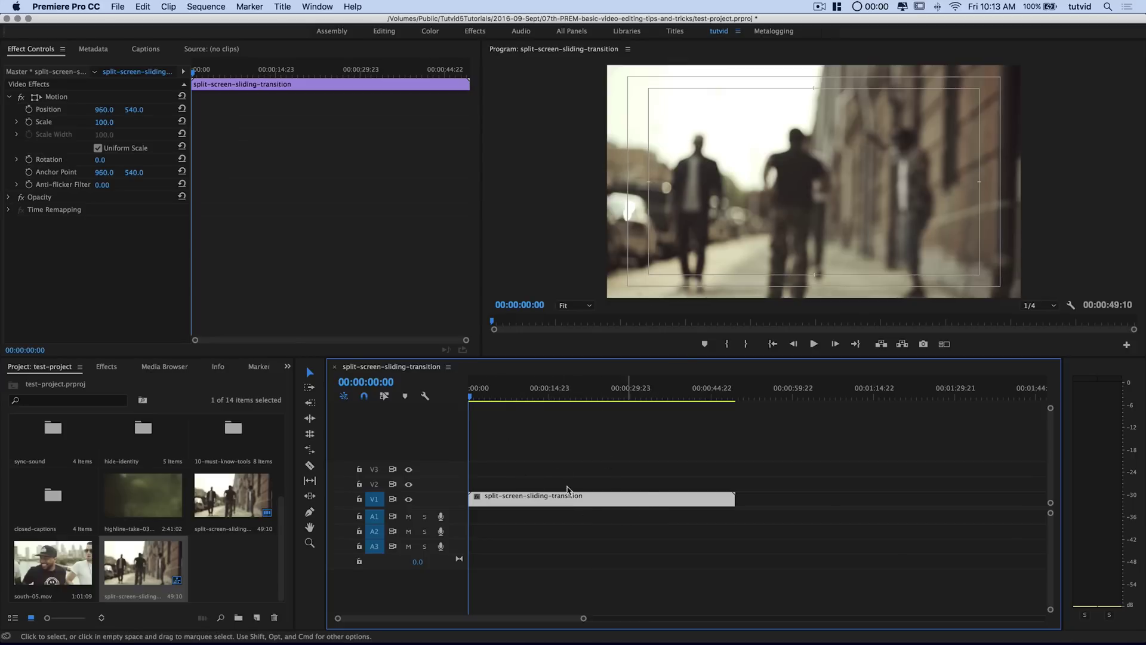
drag(499, 397, 555, 411)
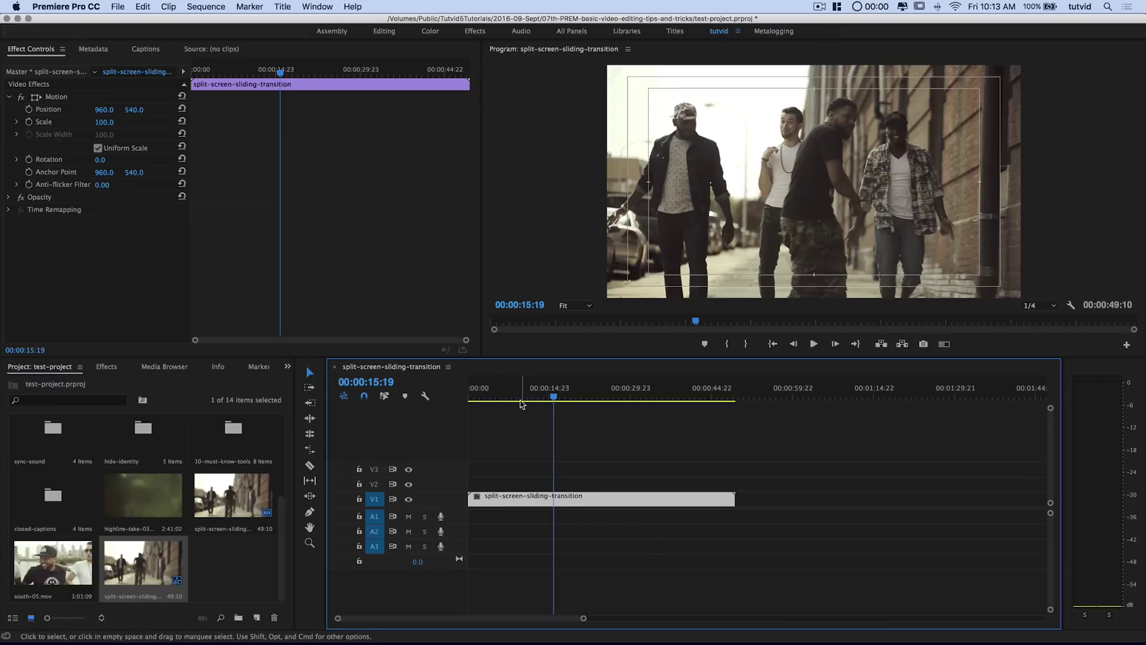
drag(554, 399, 470, 397)
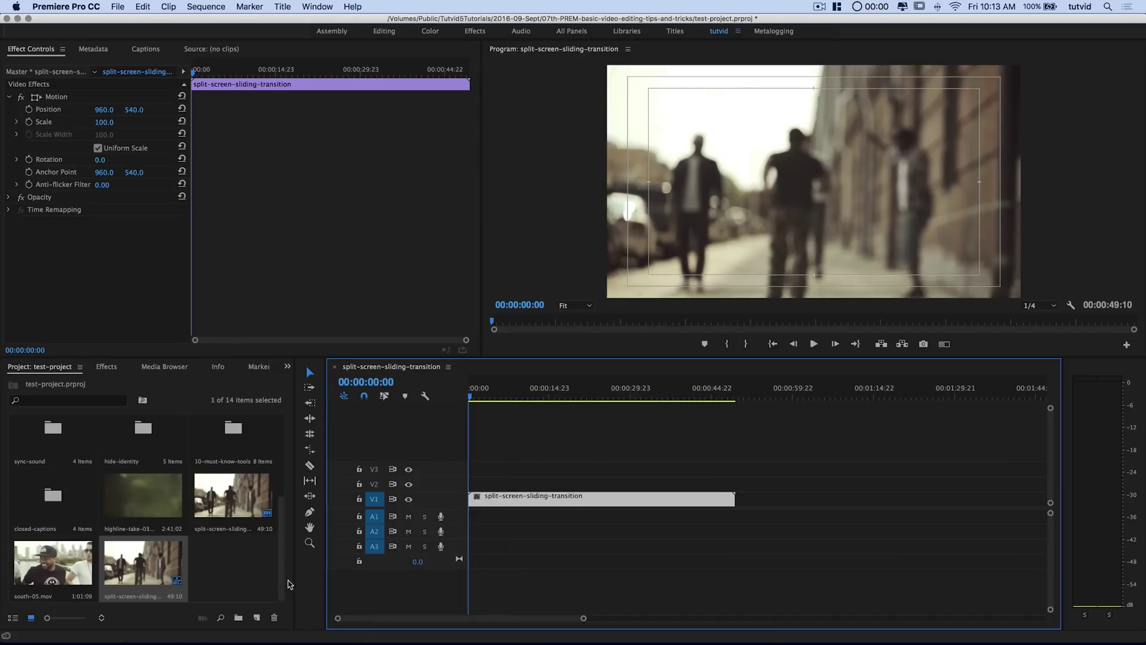
mouse_move(485, 398)
mouse_down()
mouse_move(556, 398)
mouse_move(531, 414)
mouse_move(544, 413)
mouse_move(463, 416)
mouse_move(673, 427)
mouse_move(470, 411)
mouse_up()
- Put south-05.mov on V2 and slide it to start at 00:00:09:17, overlapping the V1 clip
click(64, 567)
drag(43, 566, 522, 493)
drag(471, 399, 514, 399)
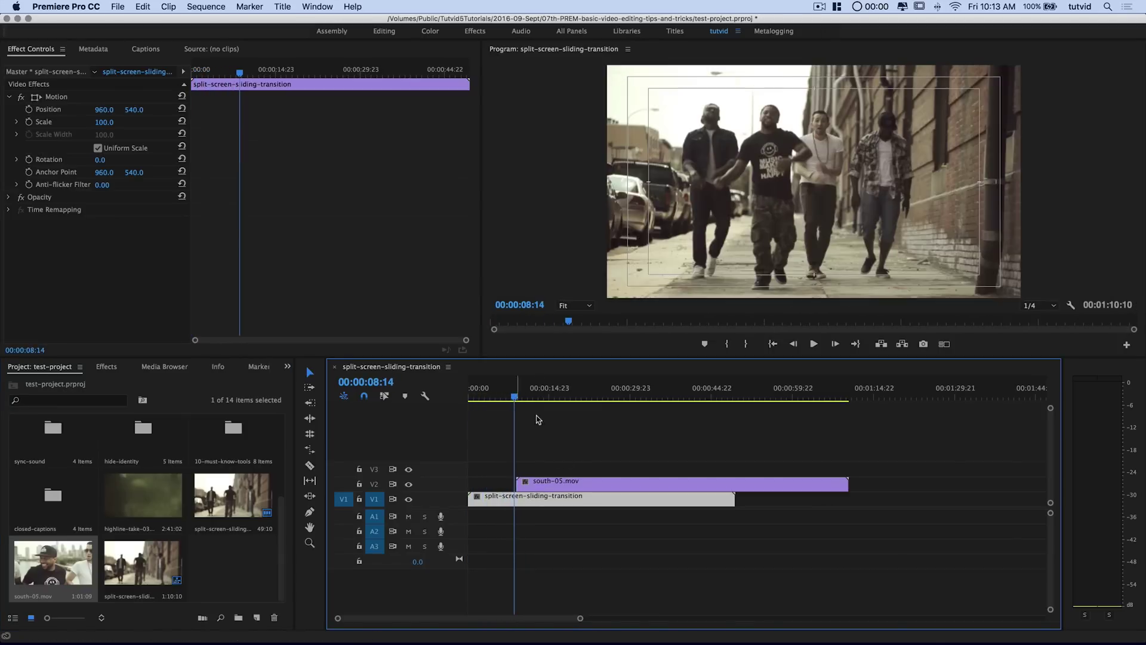
drag(573, 484, 581, 483)
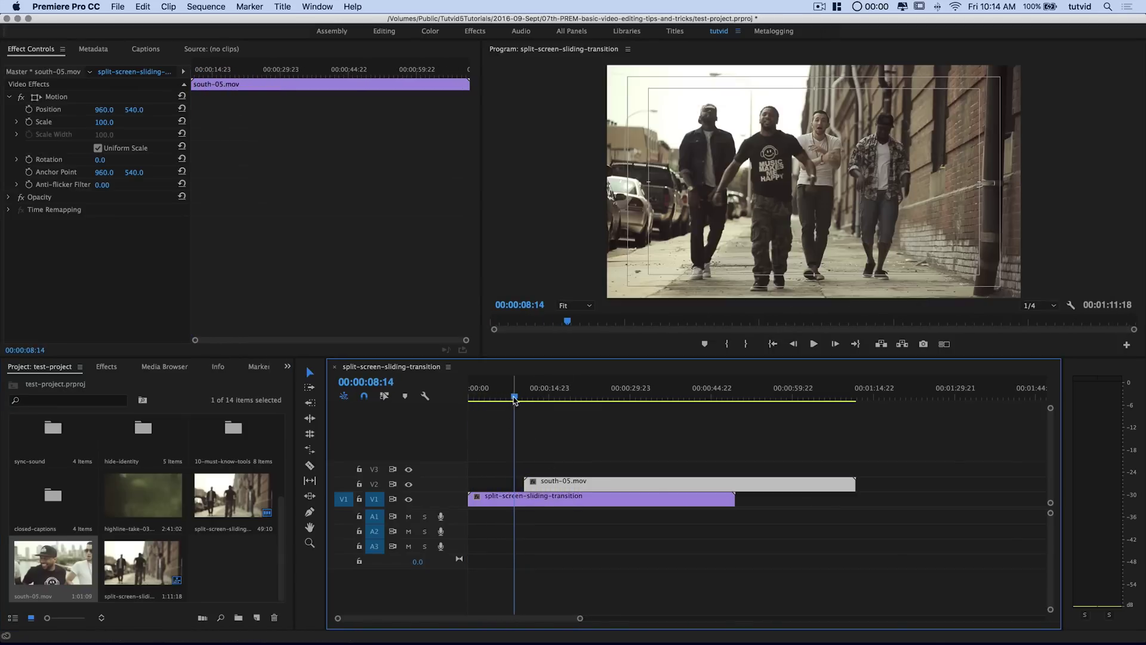
drag(514, 398, 521, 399)
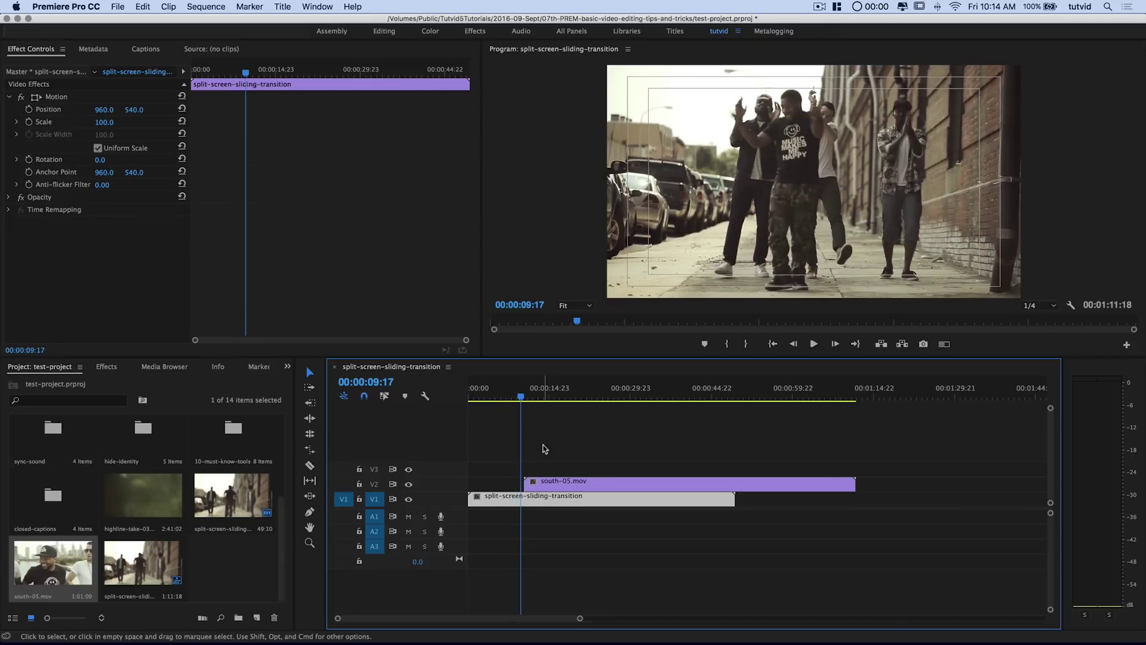
drag(558, 482, 555, 483)
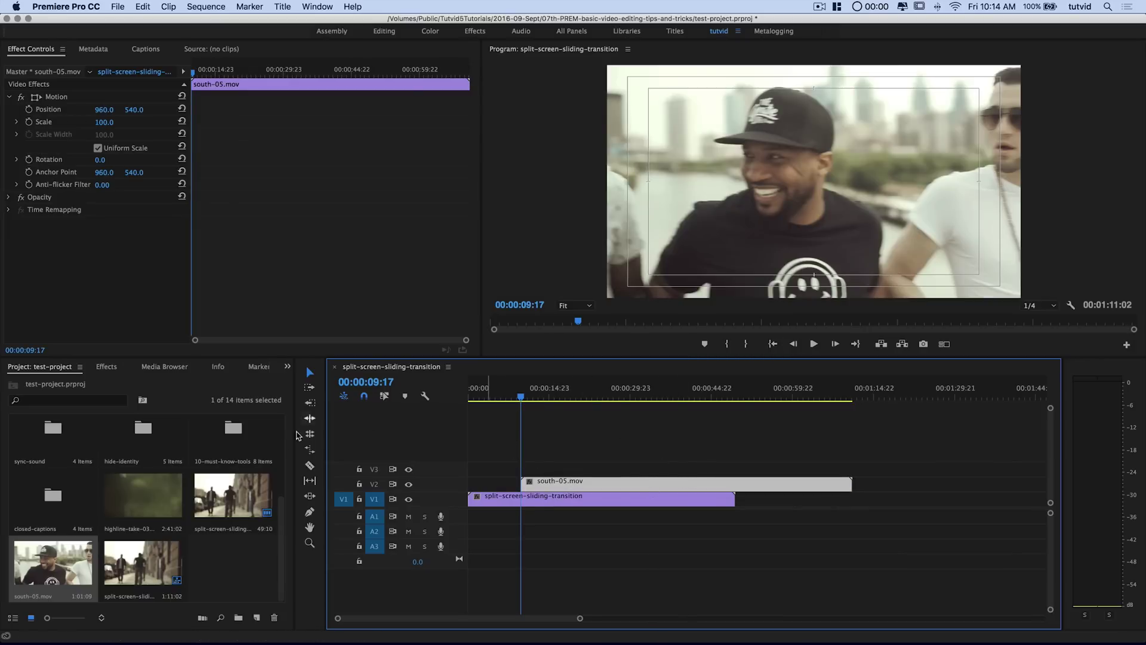
- Drag Linear Wipe from Video Effects > Transition onto the south-05.mov clip on V2
click(110, 366)
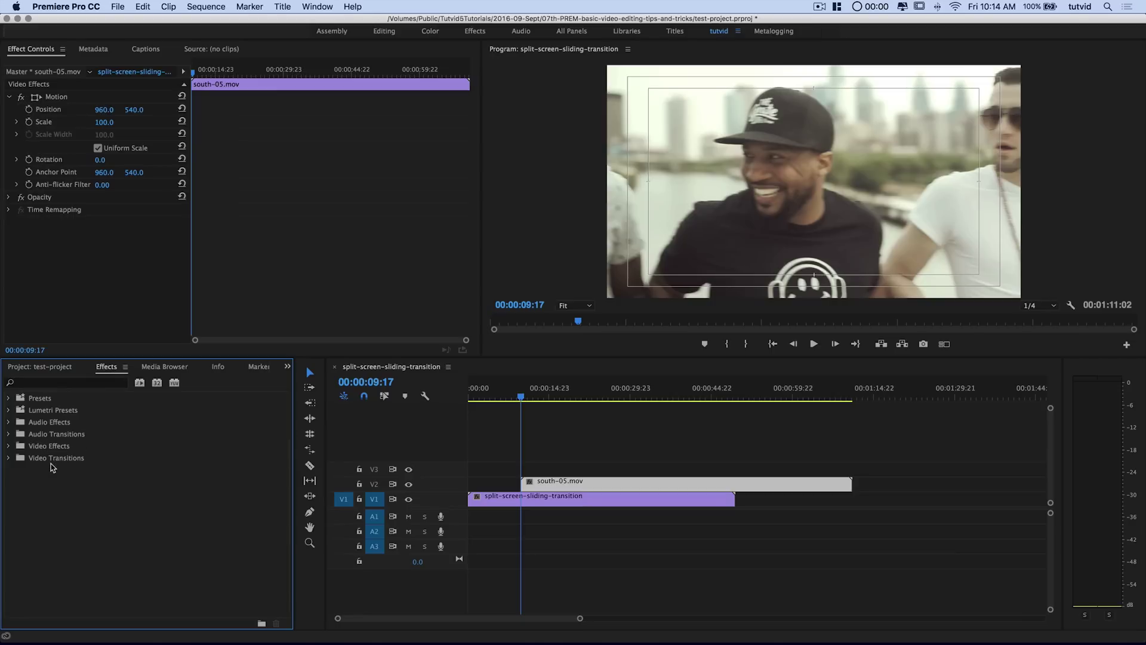
double_click(49, 447)
scroll(58, 485, down, 2)
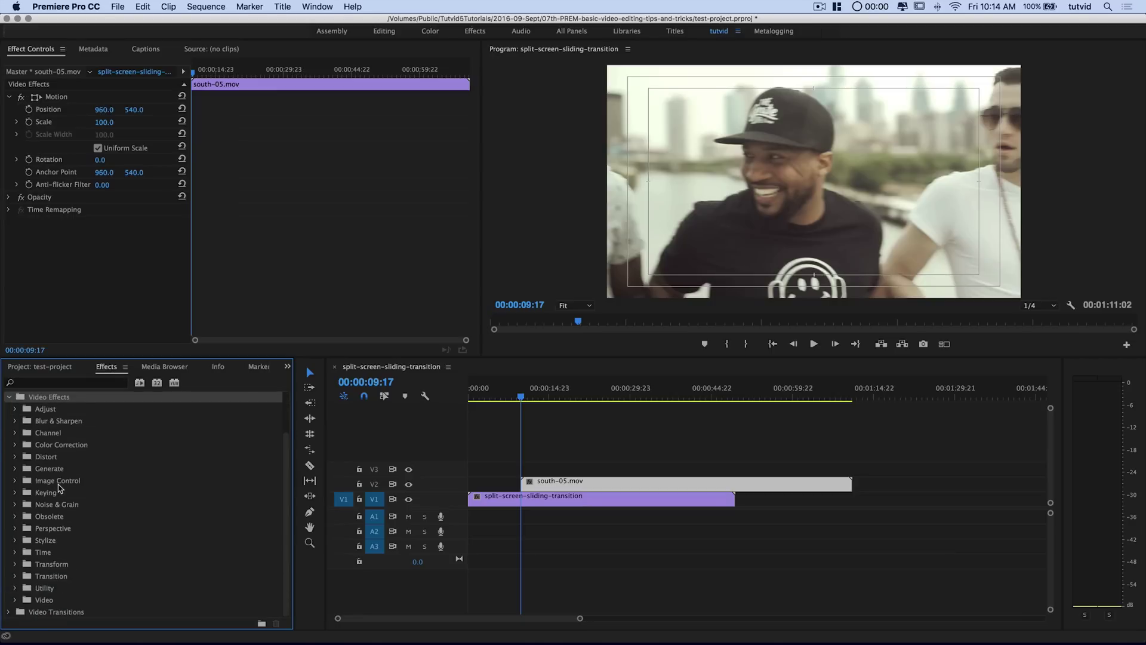
double_click(53, 577)
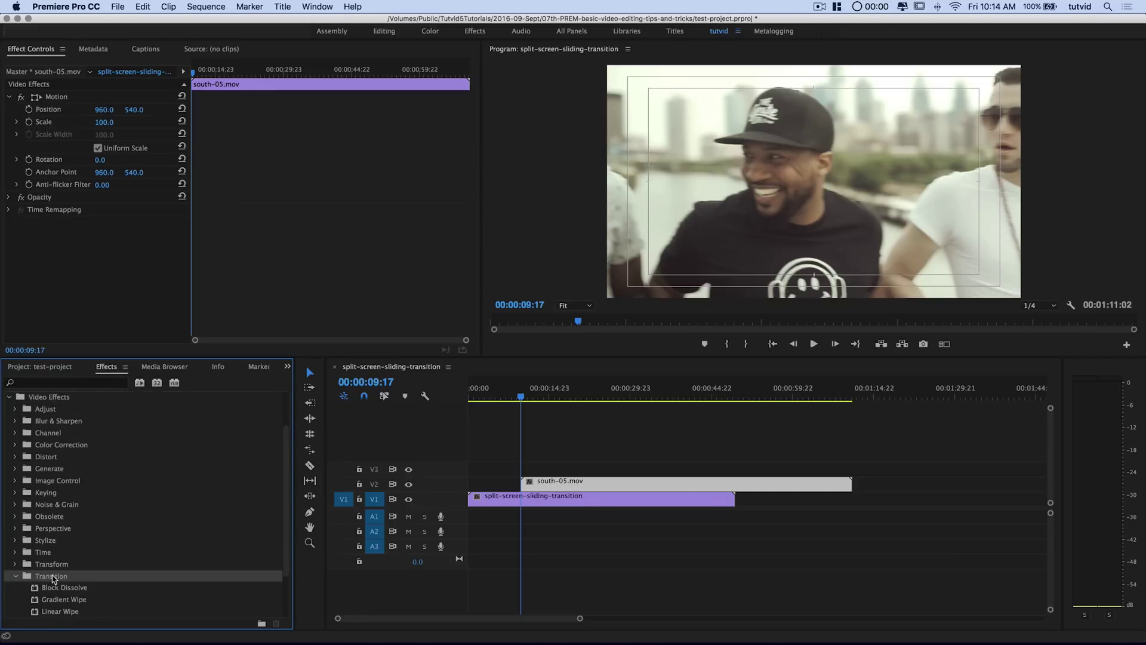
scroll(60, 570, down, 2)
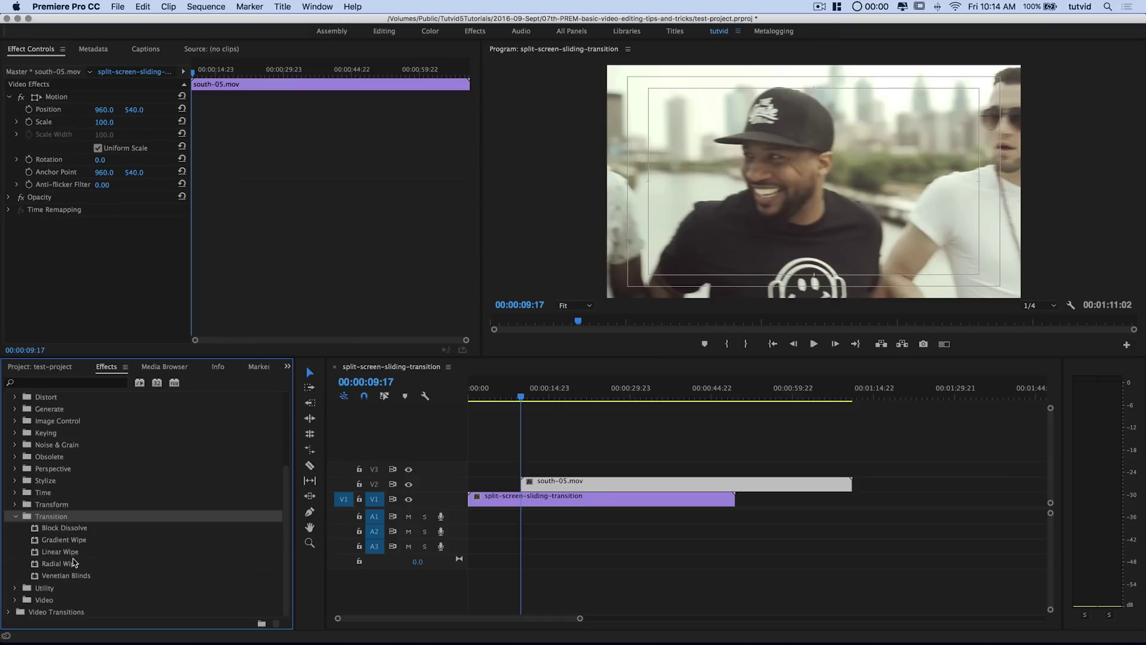
drag(60, 554, 555, 481)
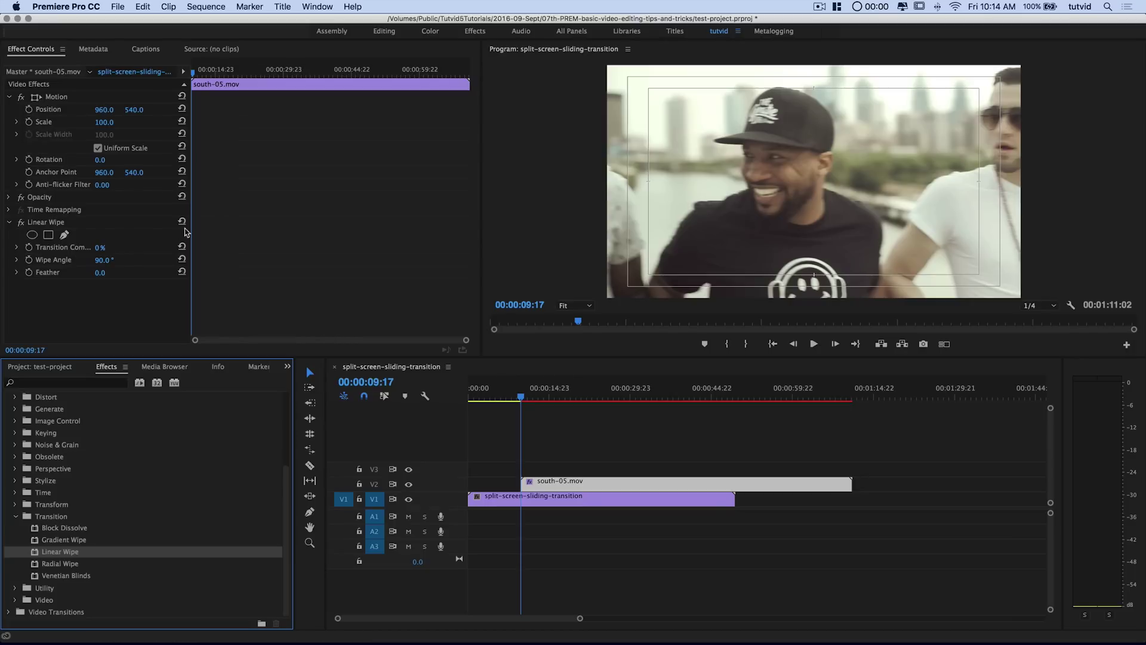
click(191, 223)
- Start Transition Completion keyframing at 00:00:09:17 and check the sequence settings
drag(192, 222, 225, 222)
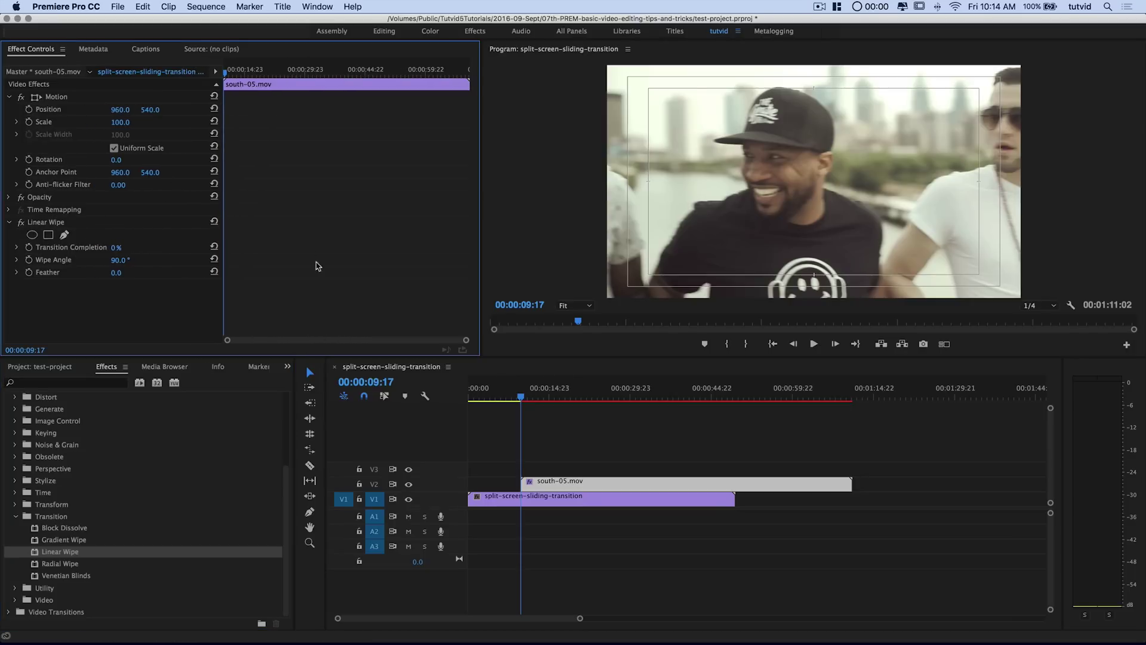
drag(234, 74, 225, 74)
key(=)
key(=)
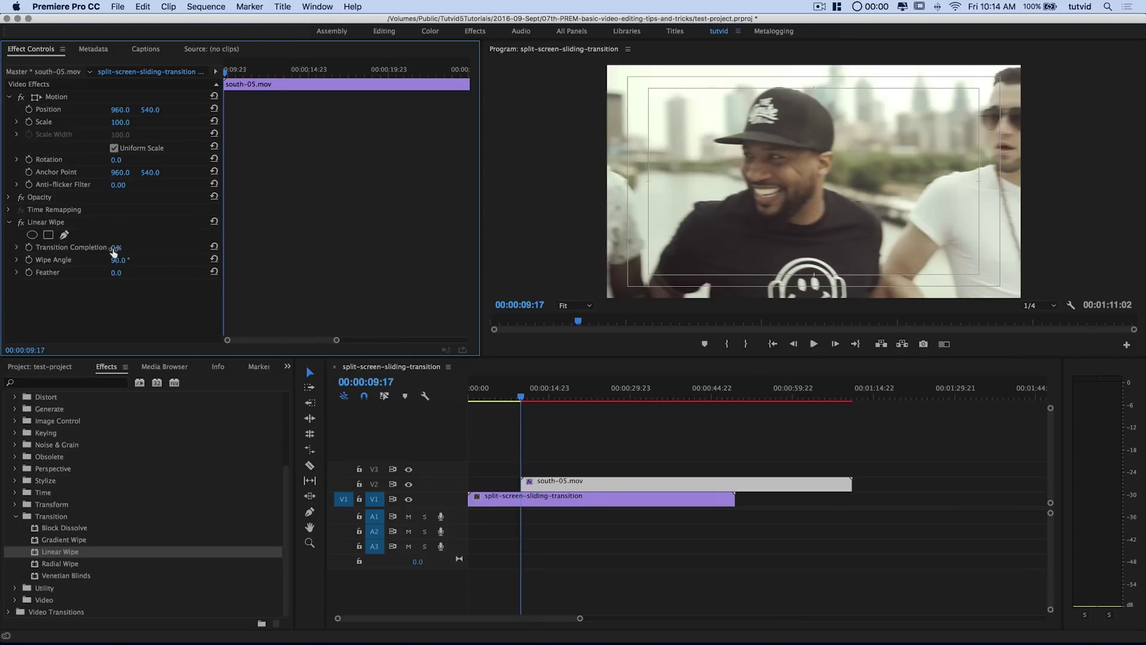
click(28, 248)
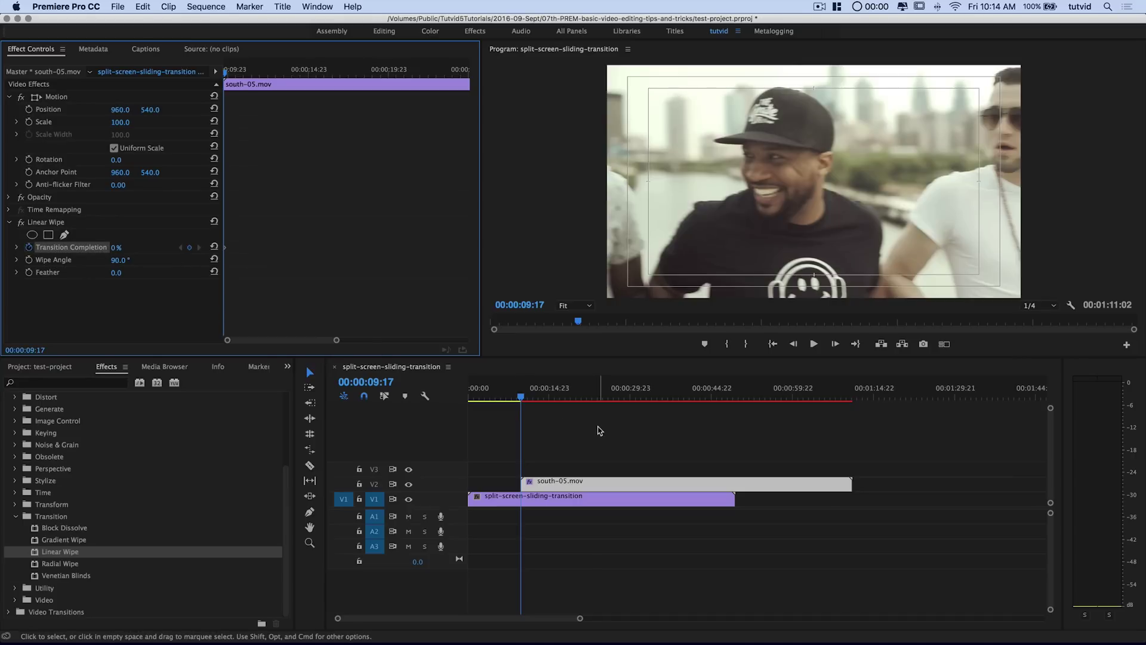
click(206, 7)
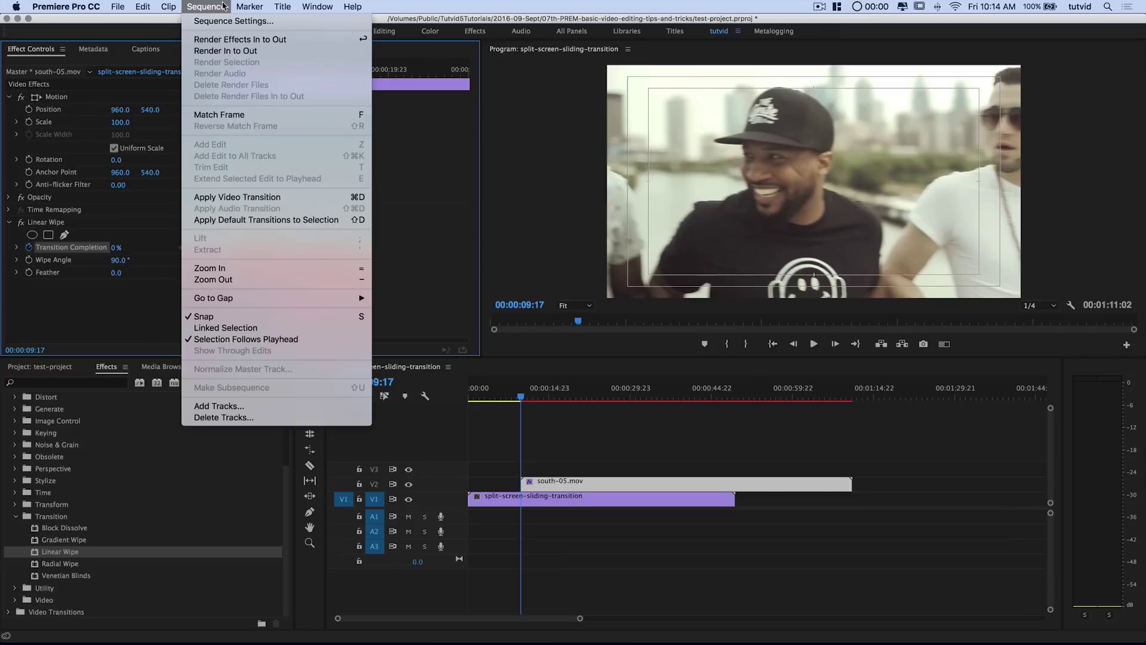
click(245, 23)
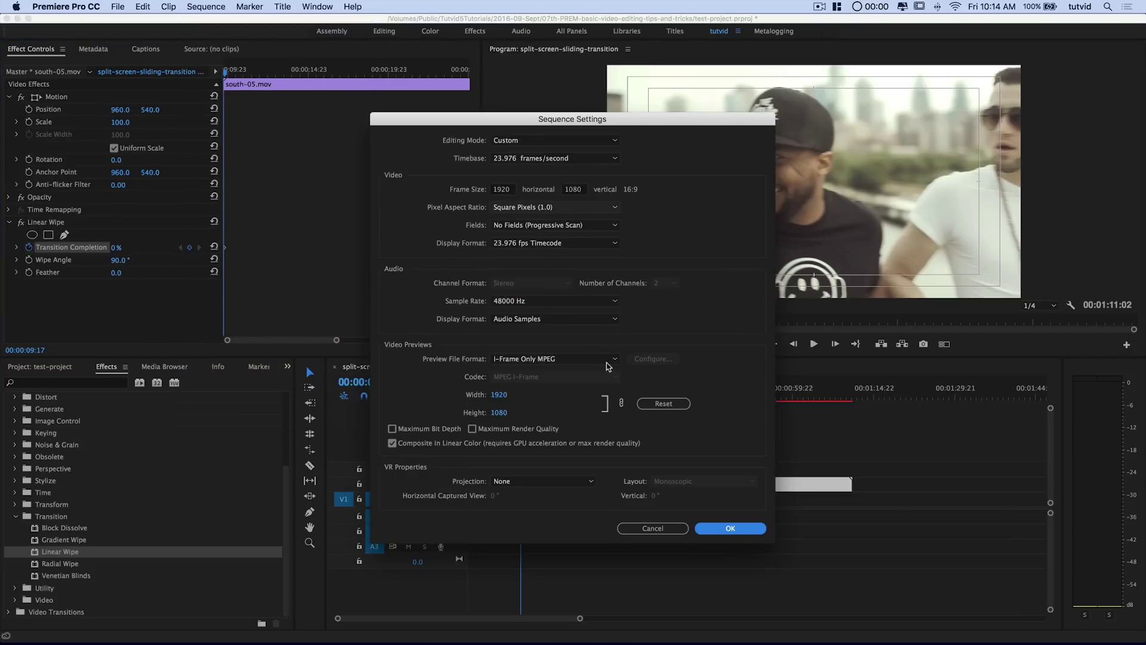
click(727, 529)
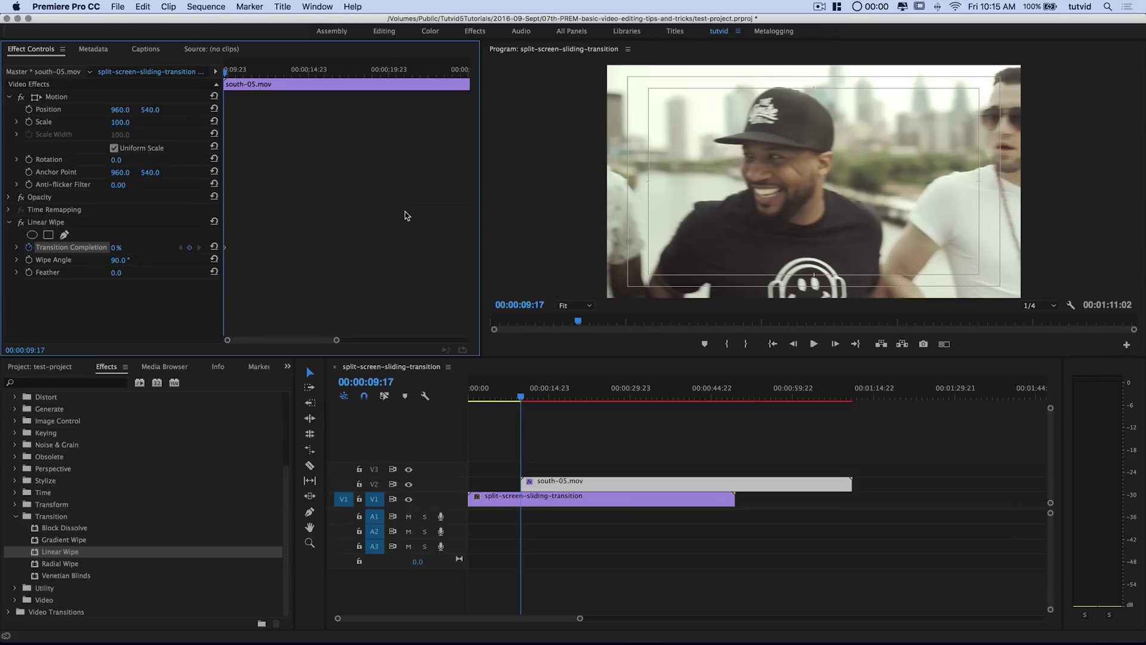
- Add a 0% keyframe at 00:00:10:03 and set the 00:00:09:17 keyframe to 100%
key(shift+Right)
key(shift+Right)
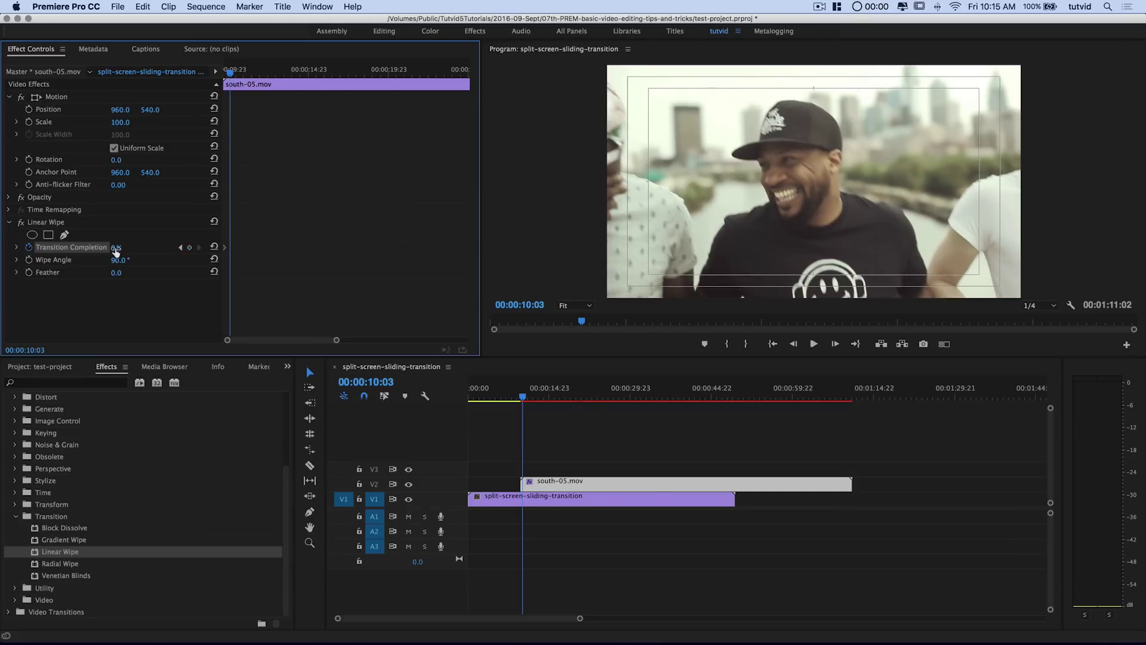
click(190, 250)
click(182, 248)
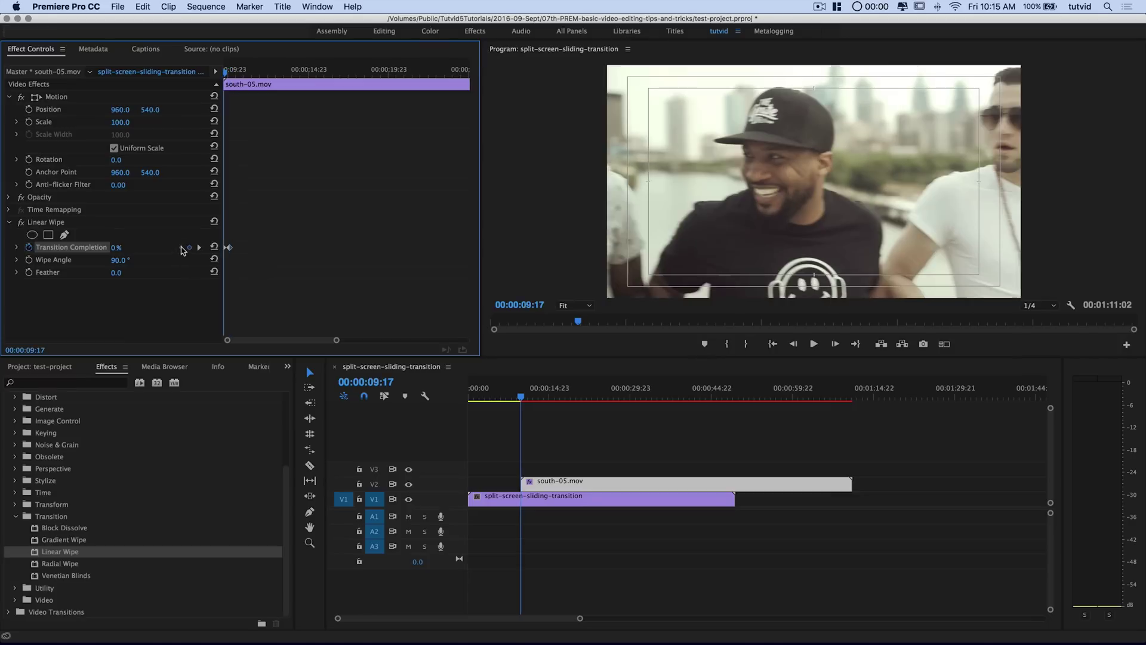
click(116, 248)
text(100)
key(Tab)
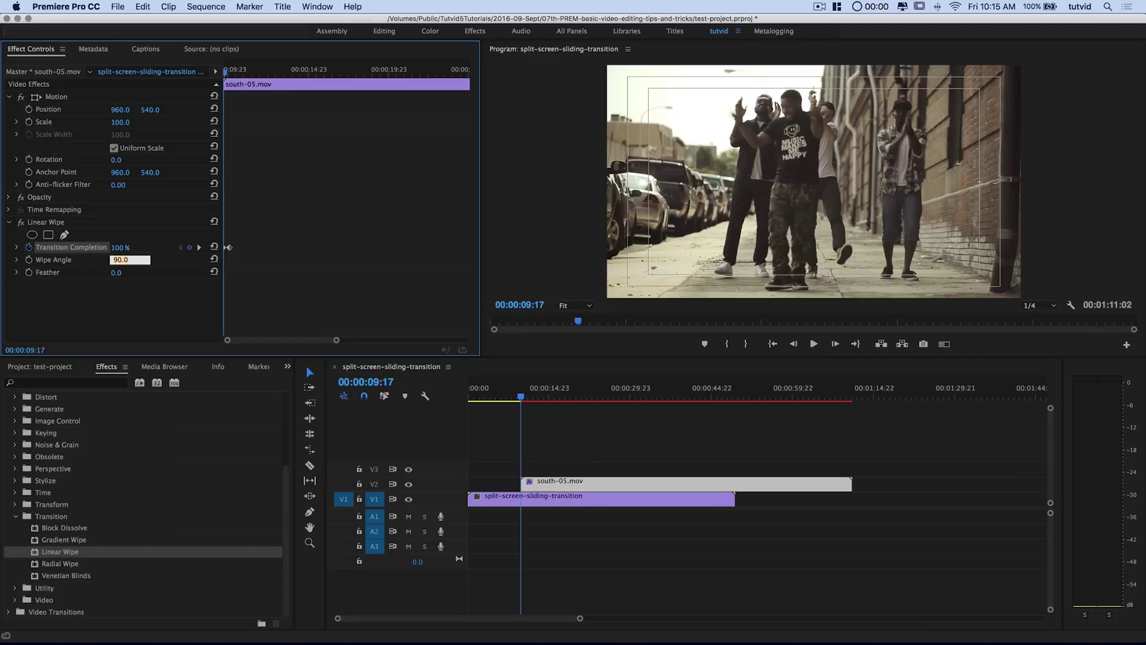
- Play back the wipe from just before it begins
drag(521, 398, 511, 399)
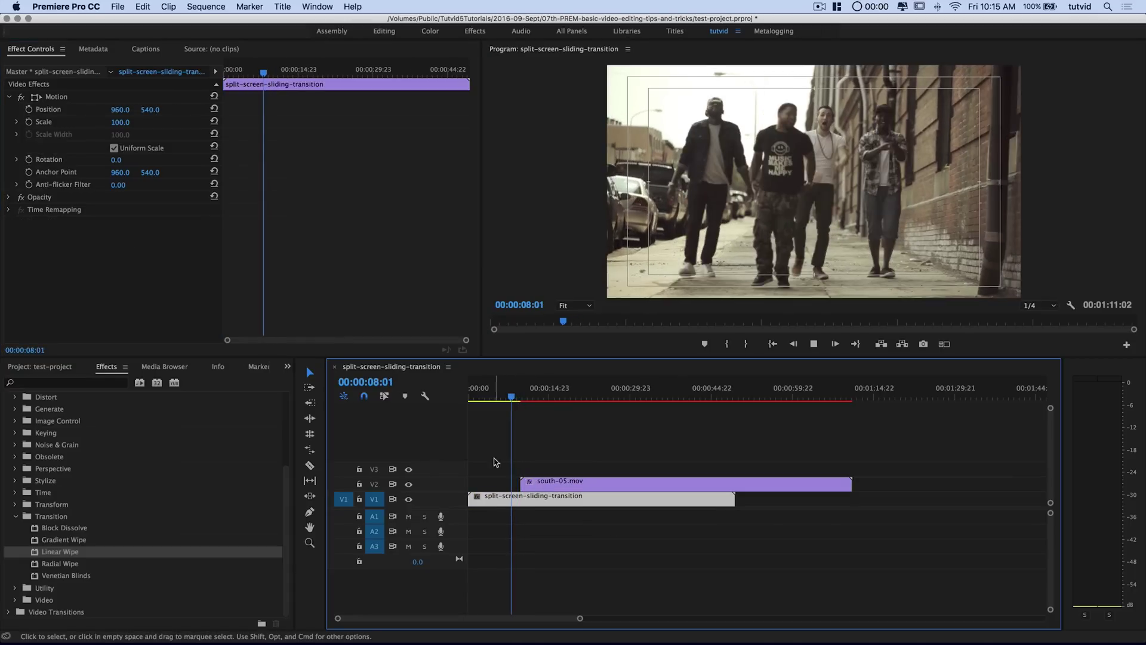
key(space)
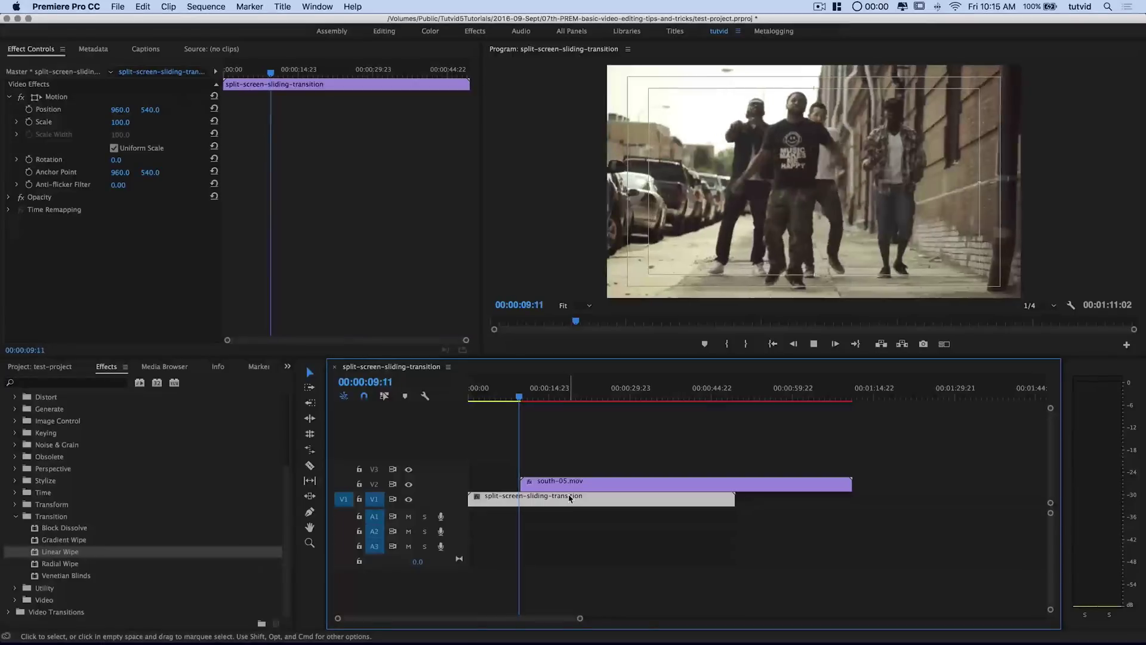
key(space)
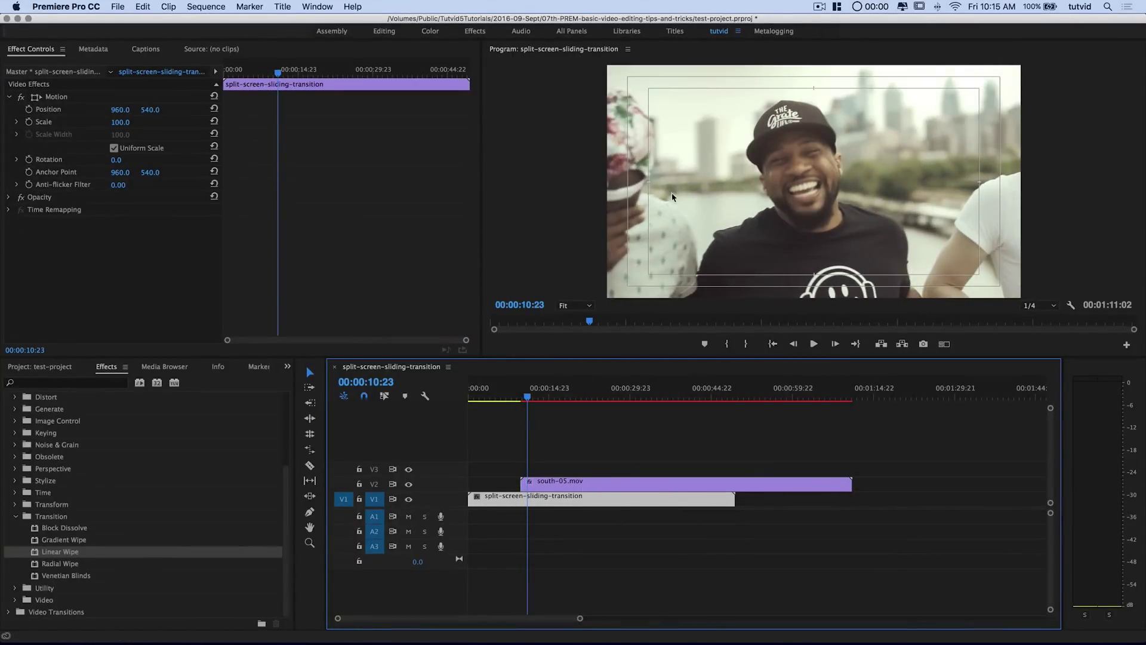
drag(528, 396, 523, 394)
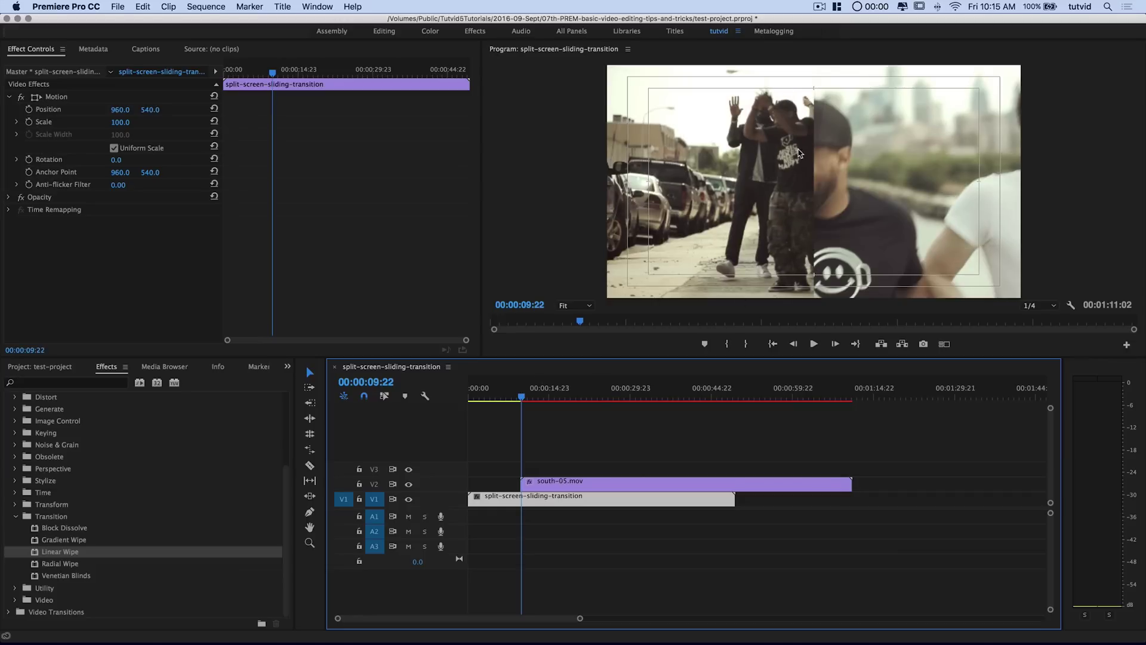
- Set the south-05.mov Wipe Angle to 122° and preview the diagonal split
click(636, 484)
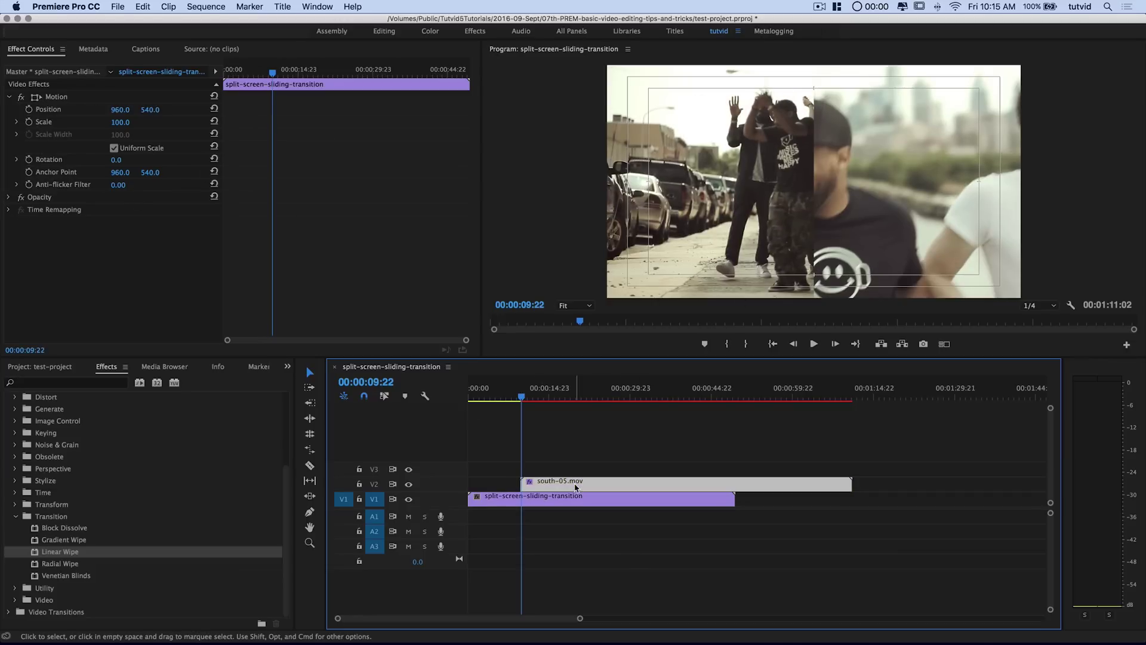
drag(118, 261, 151, 261)
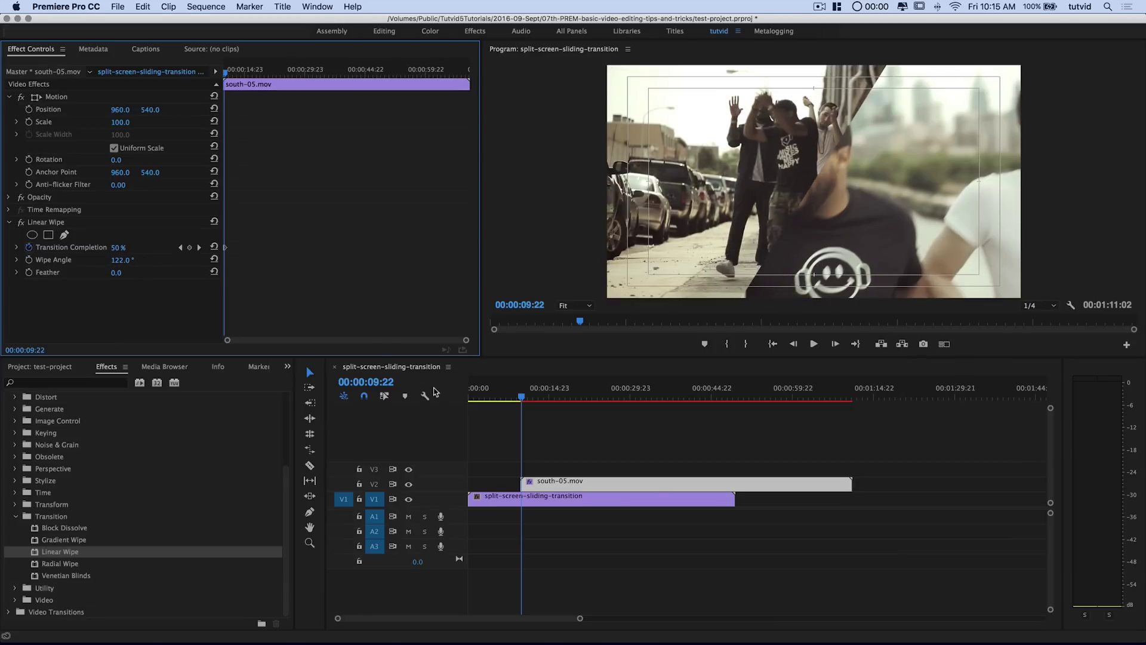
drag(523, 396, 515, 397)
key(space)
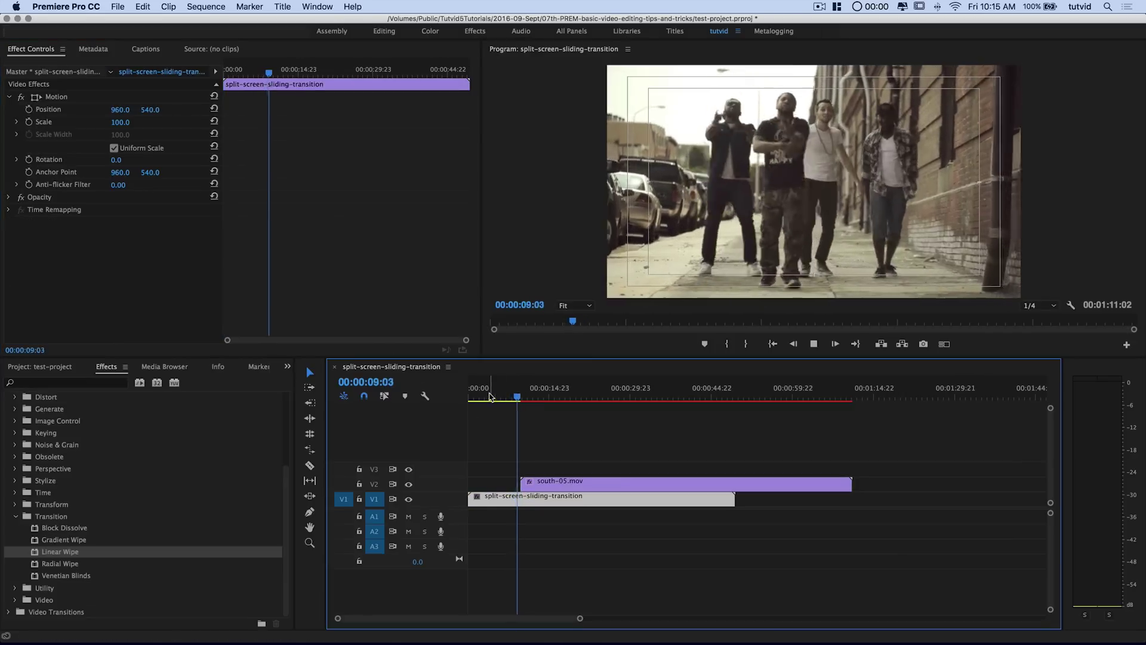
key(space)
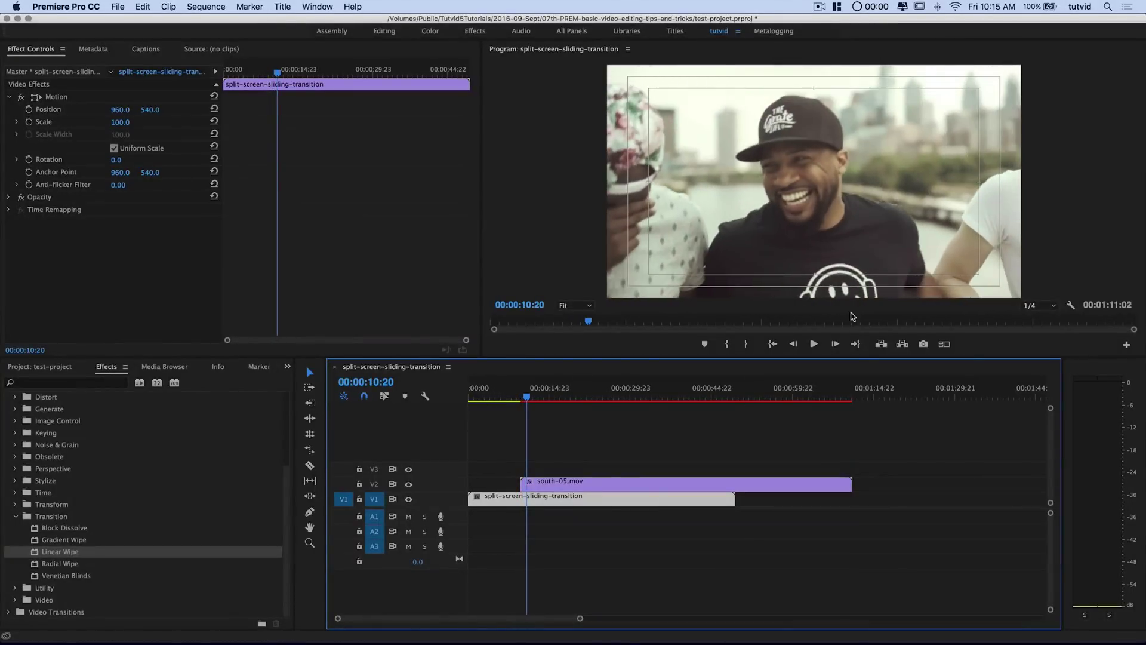
drag(526, 397, 526, 397)
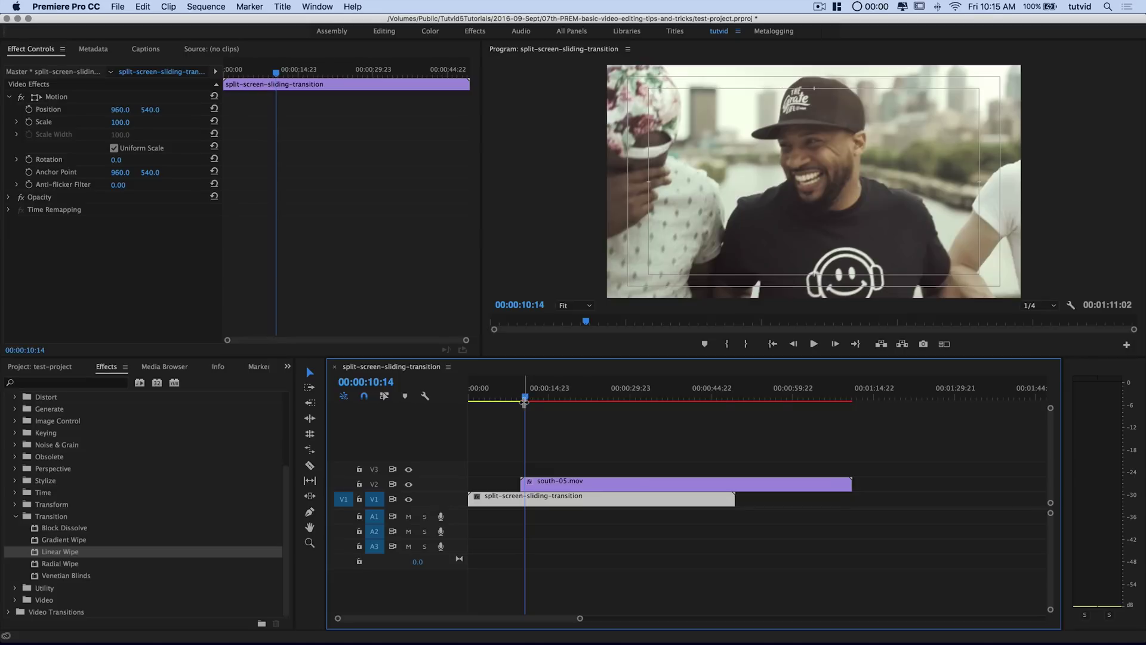
- Delete the Linear Wipe effect from south-05.mov and collapse the Transition folder
click(590, 486)
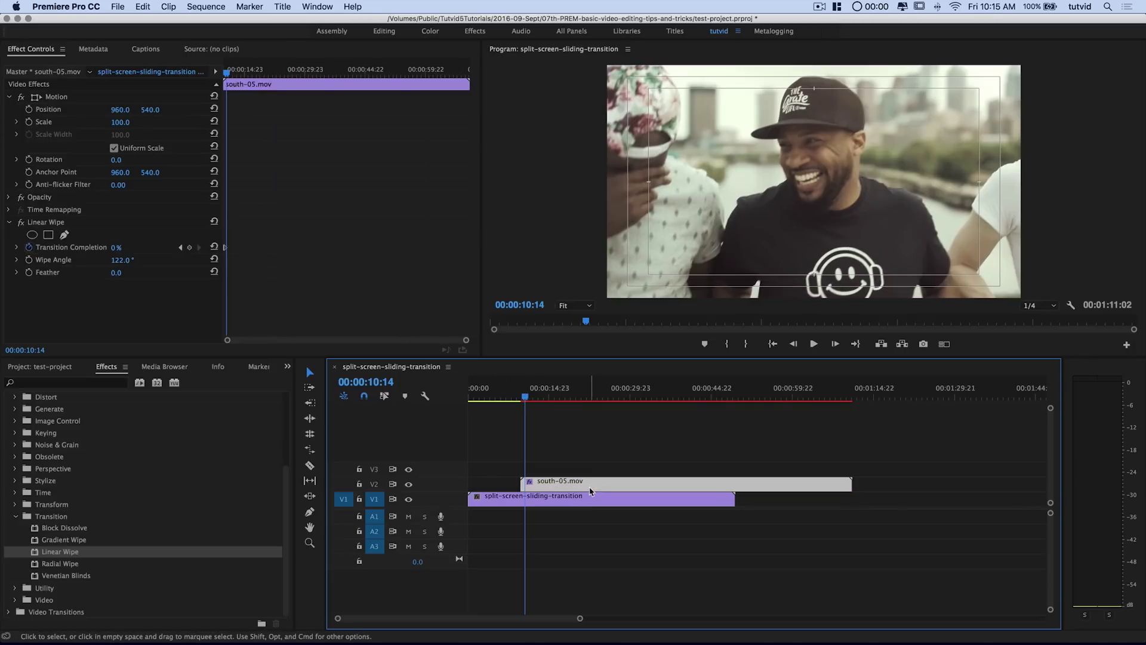
click(89, 222)
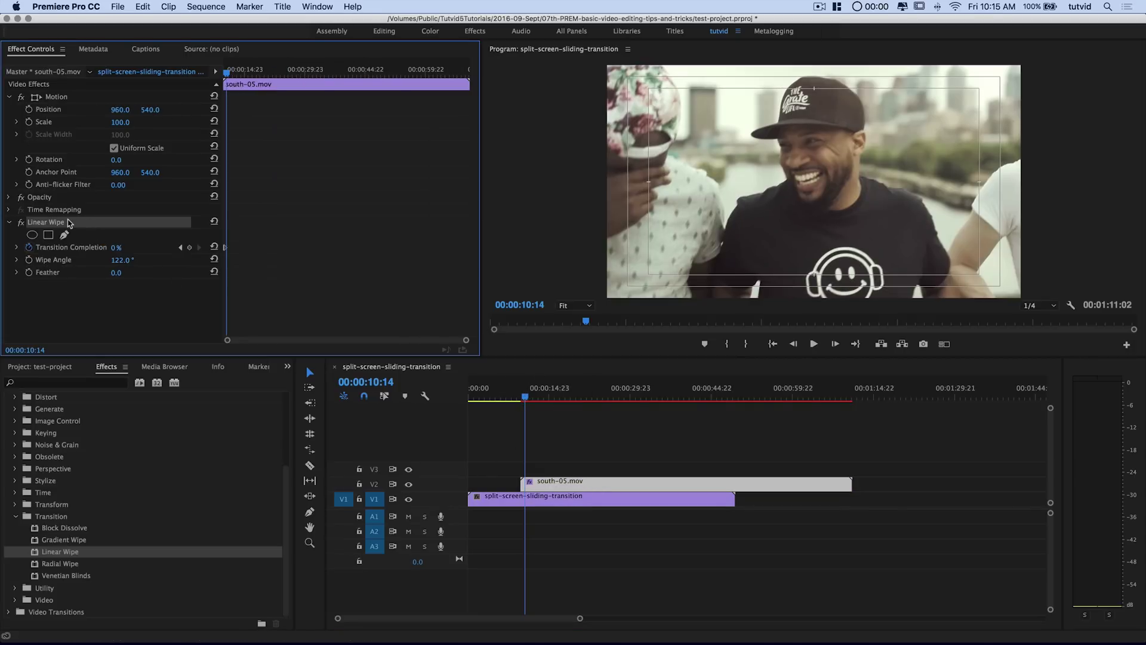
key(Delete)
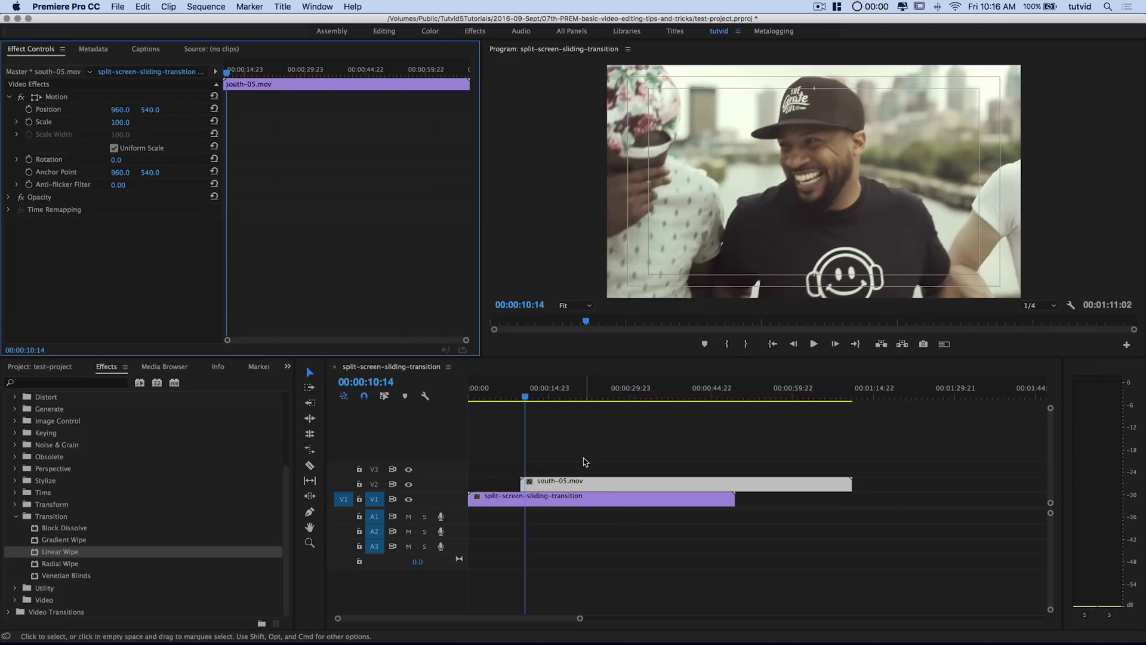
click(16, 517)
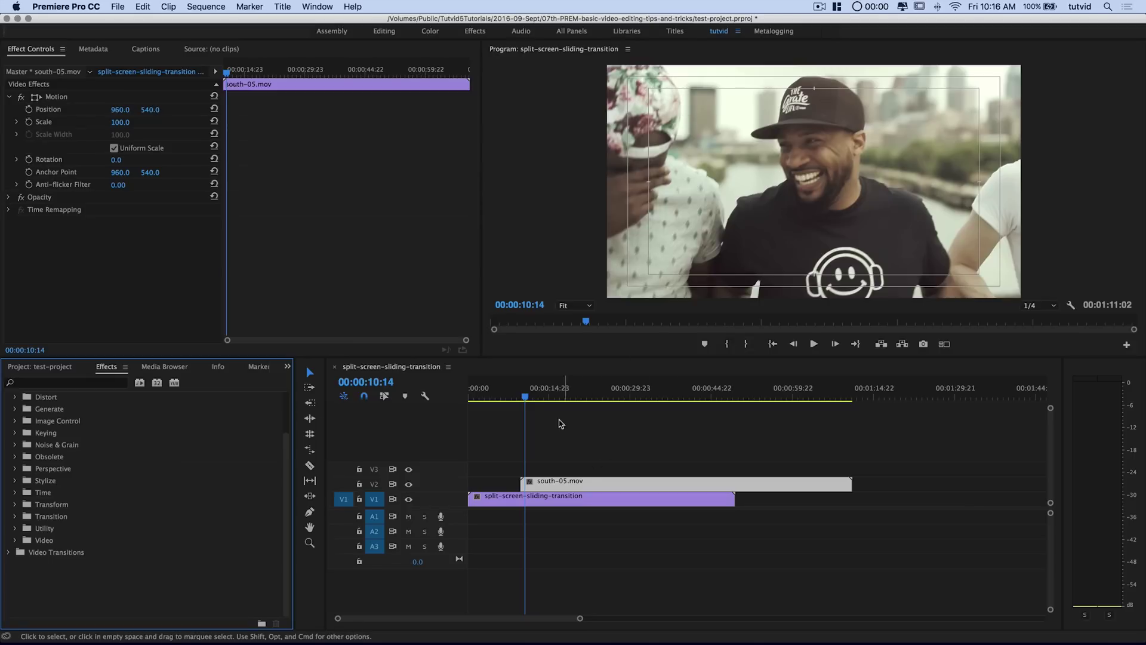
- Scrub around 00:00:08:04 to review the cut, then return to the project bin
drag(526, 395, 512, 395)
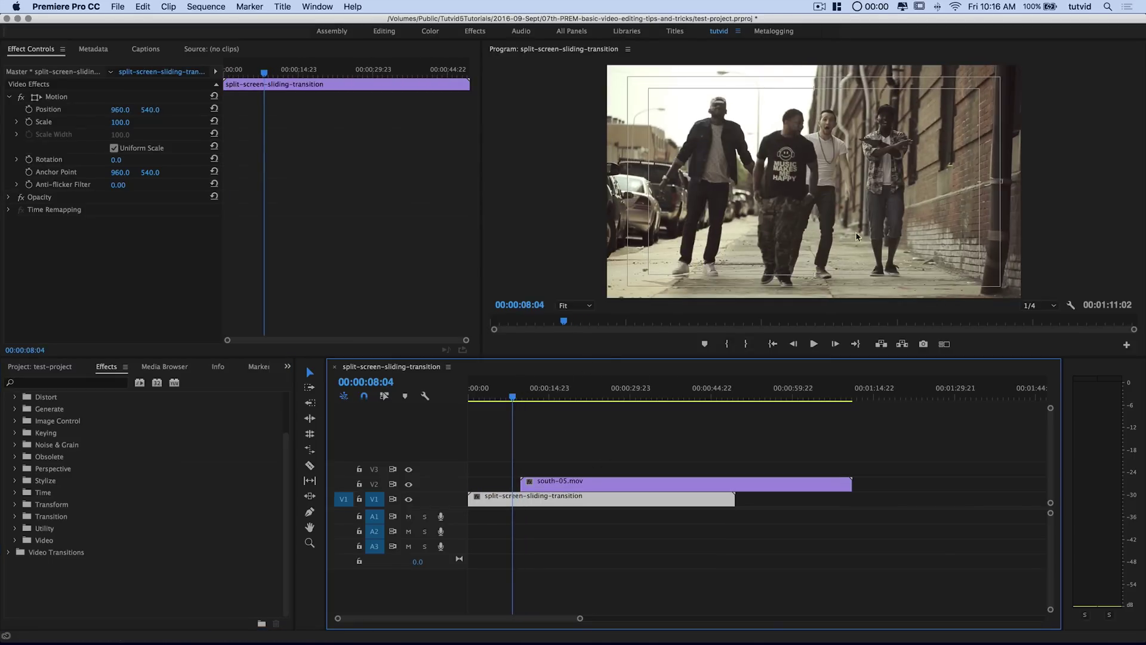
drag(516, 396, 536, 402)
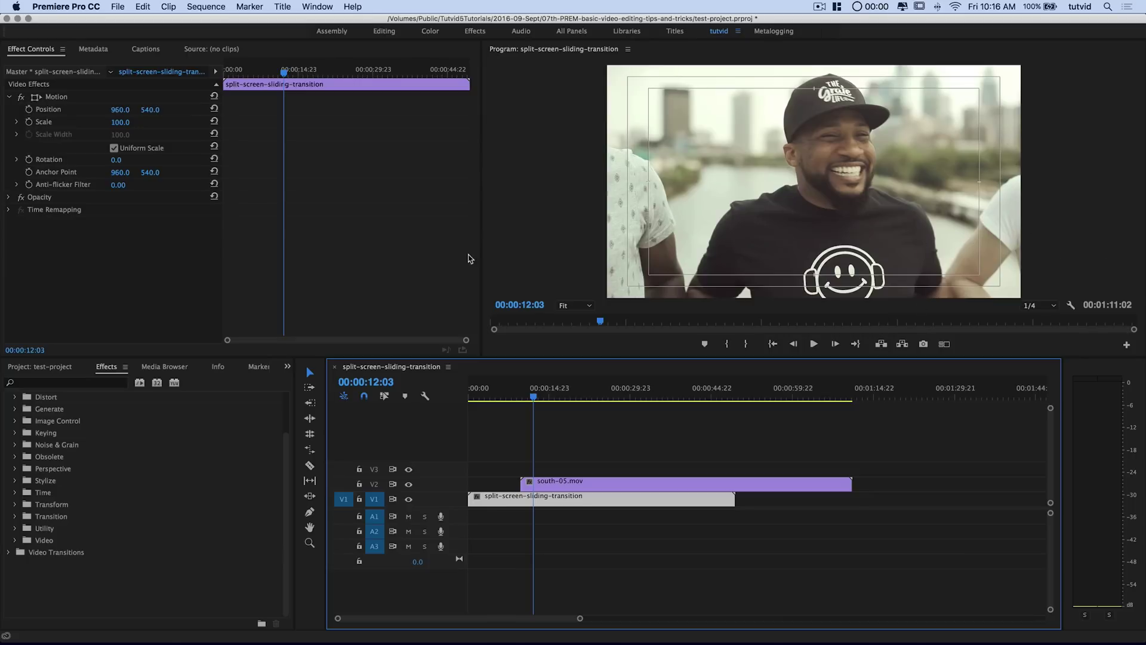
drag(523, 396, 513, 394)
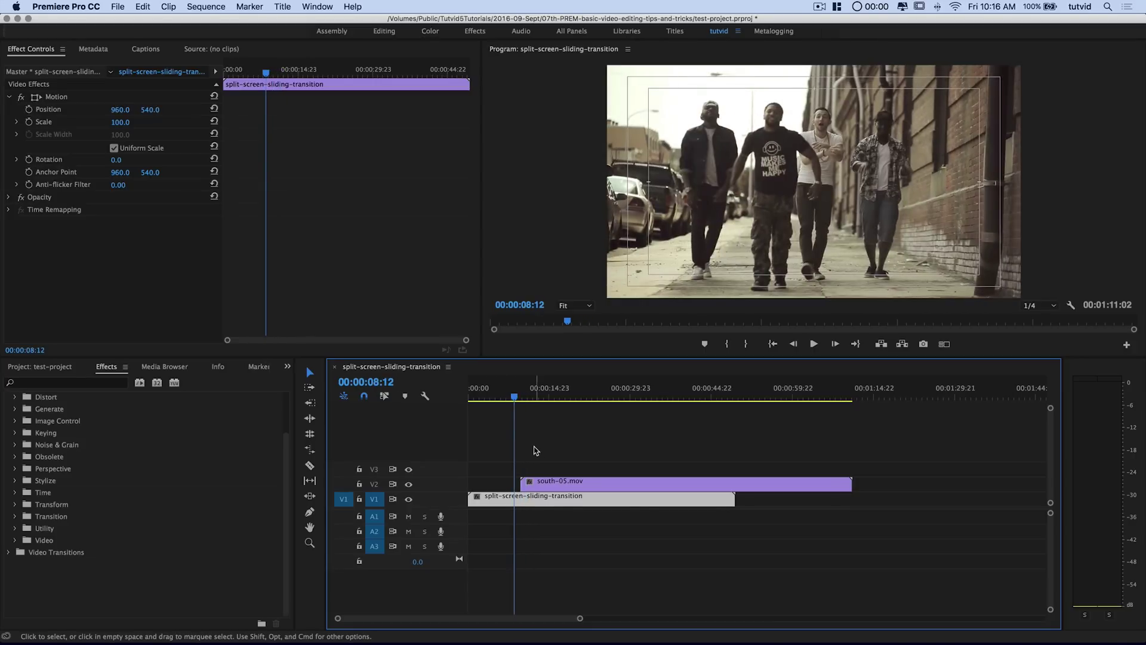
click(19, 368)
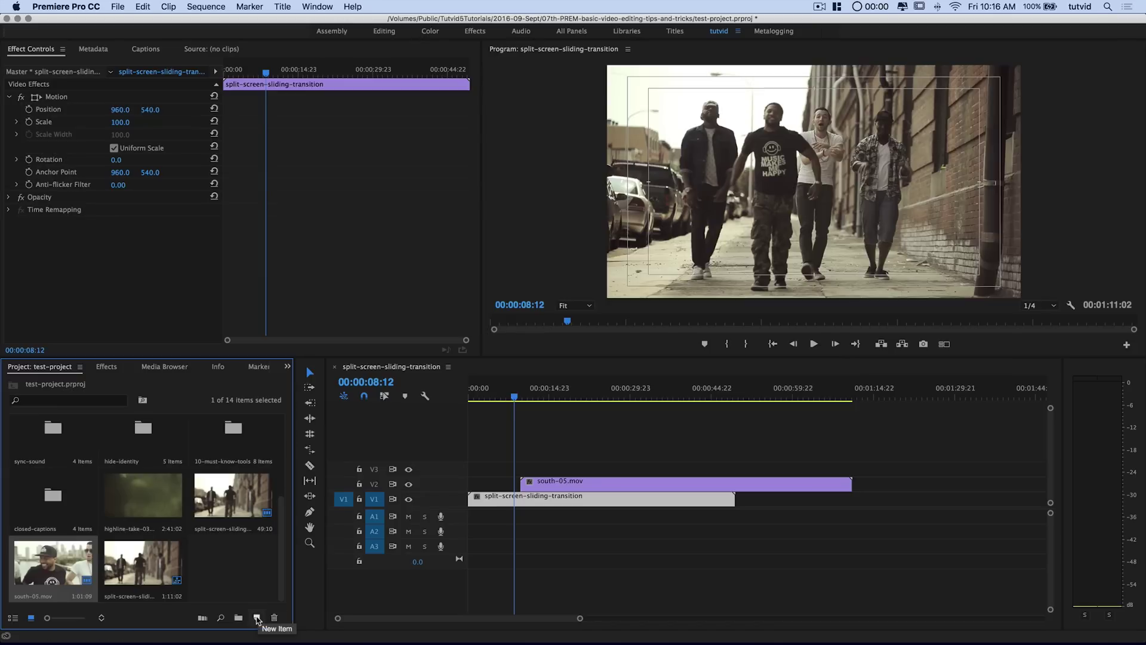
- Create a new title named Mask and draw a rectangle on its canvas
click(257, 618)
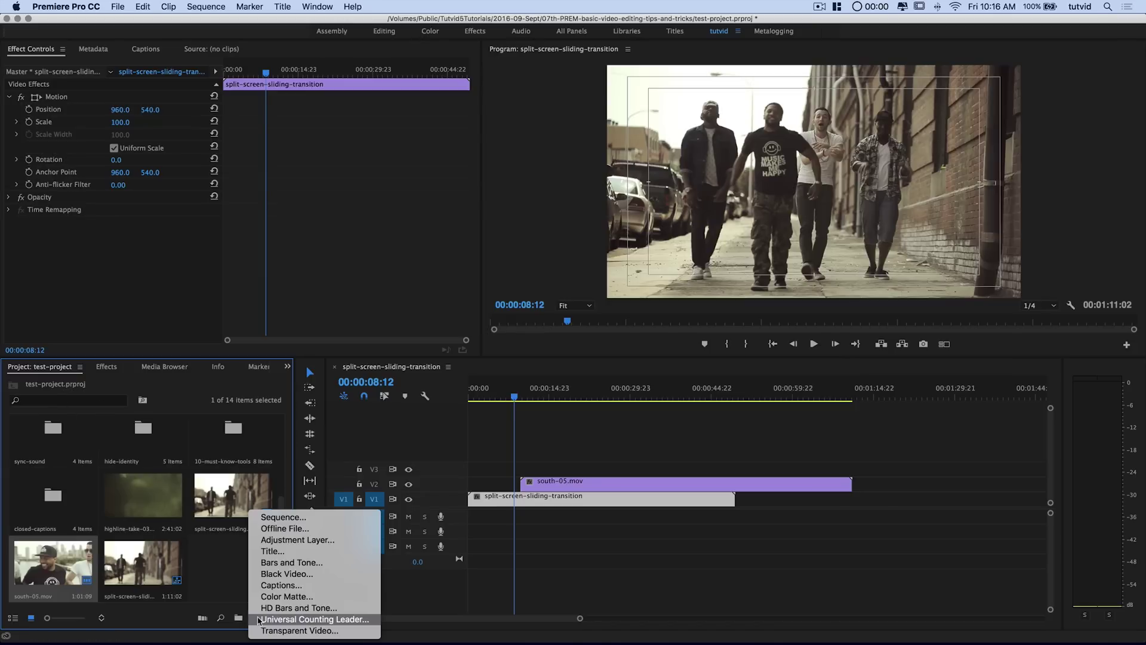
click(262, 551)
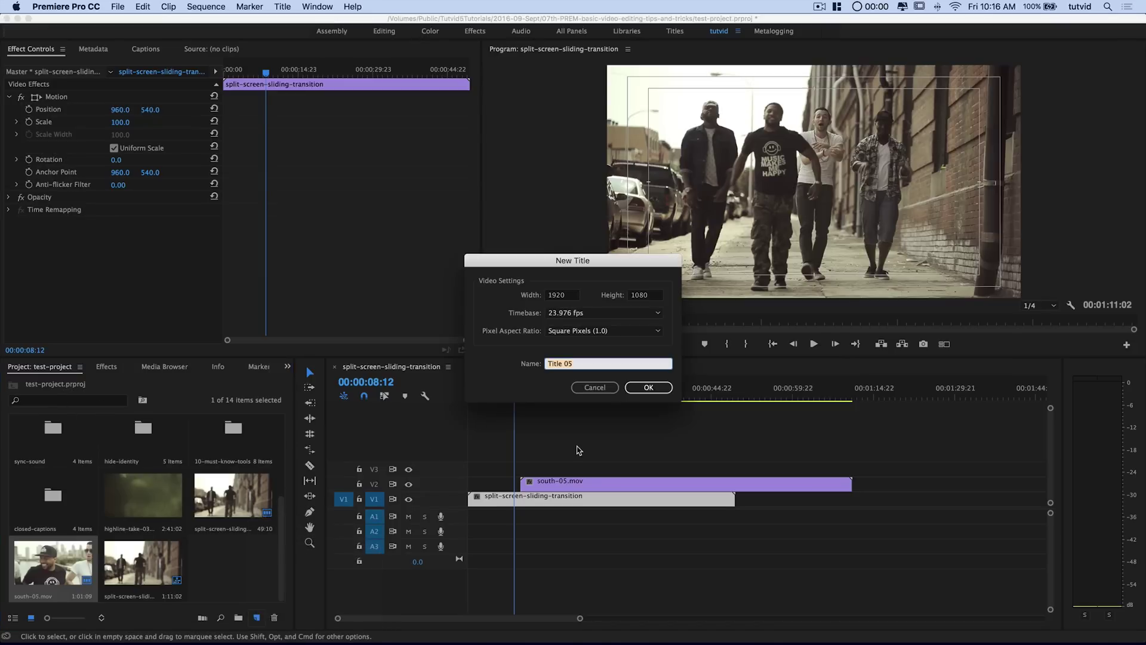
text(Mask)
key(Return)
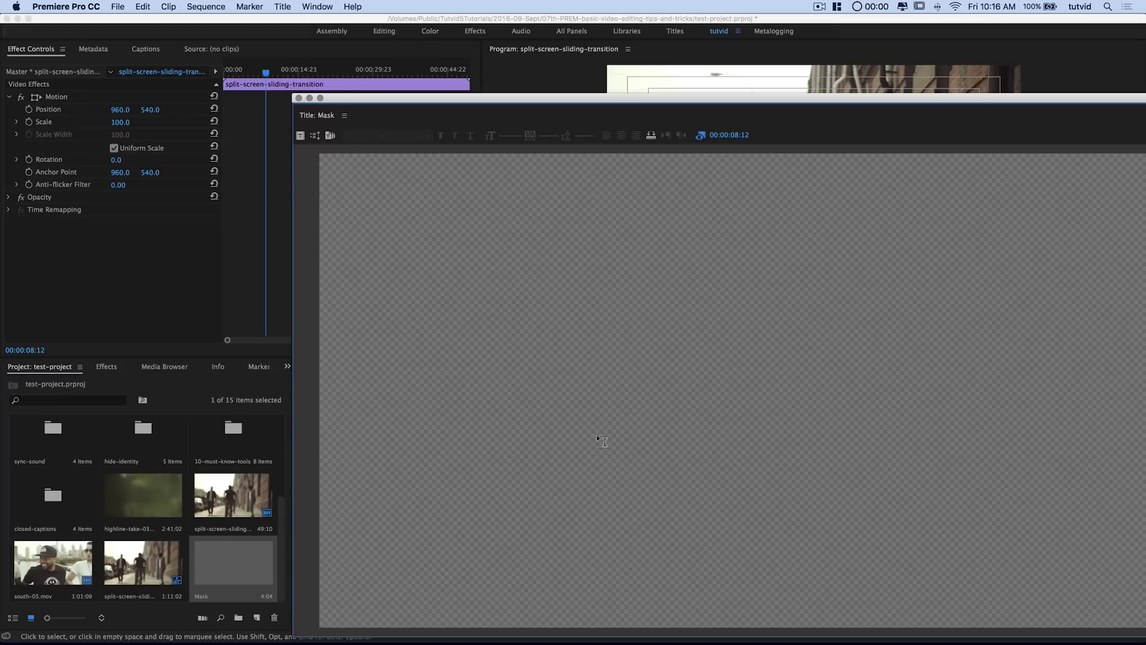
drag(654, 99, 504, 42)
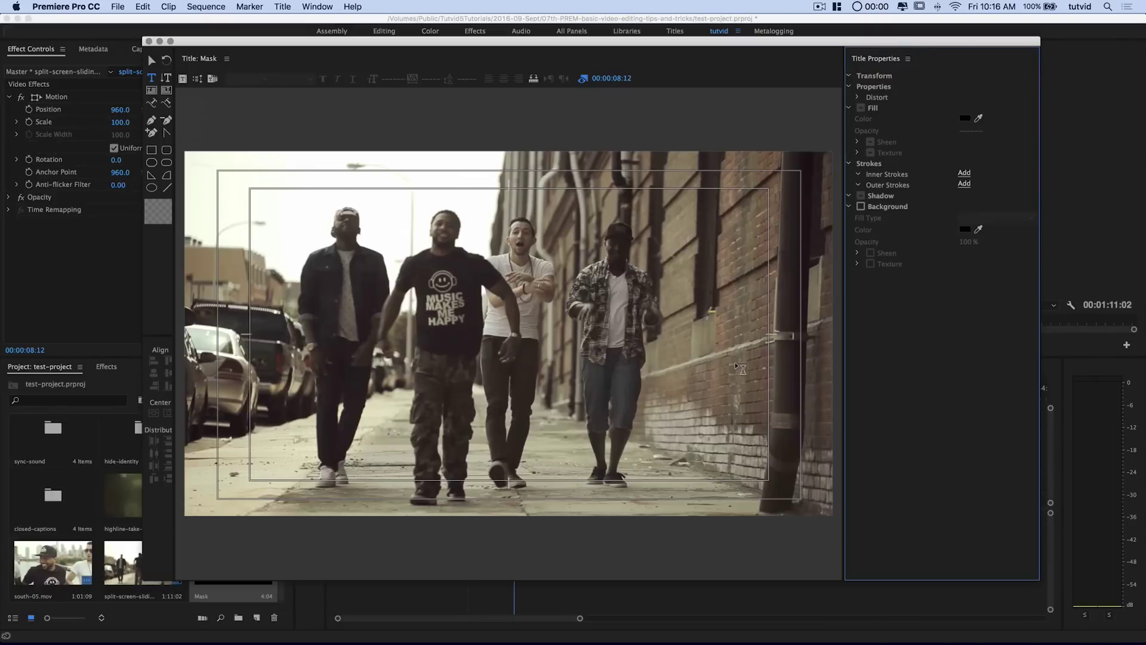
click(151, 150)
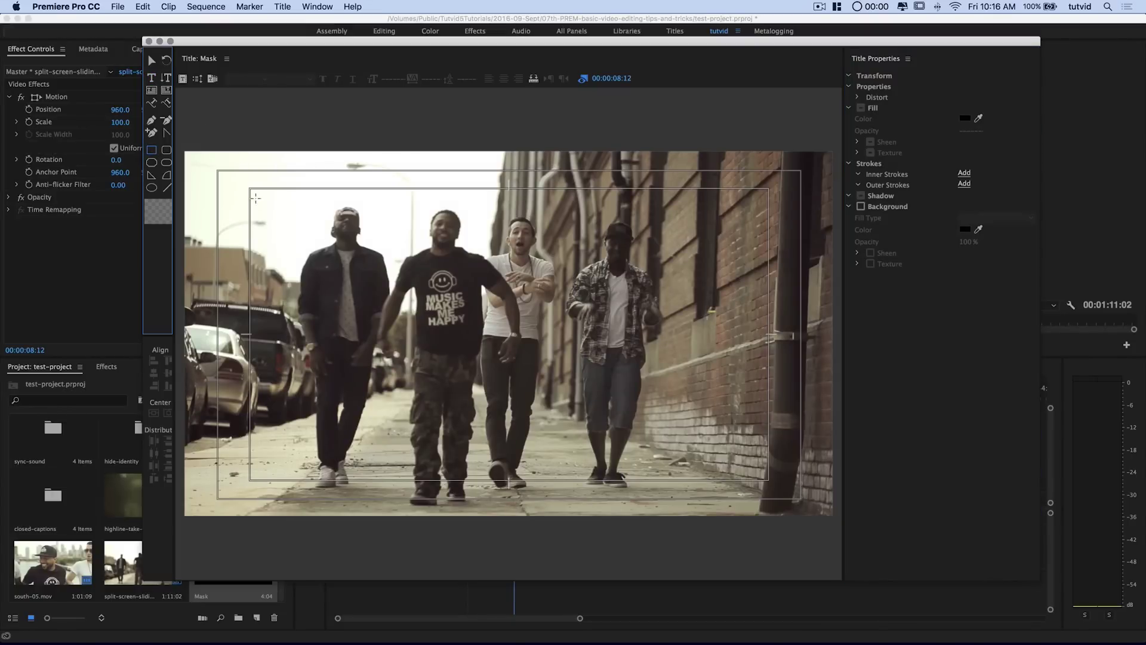
drag(390, 304, 442, 317)
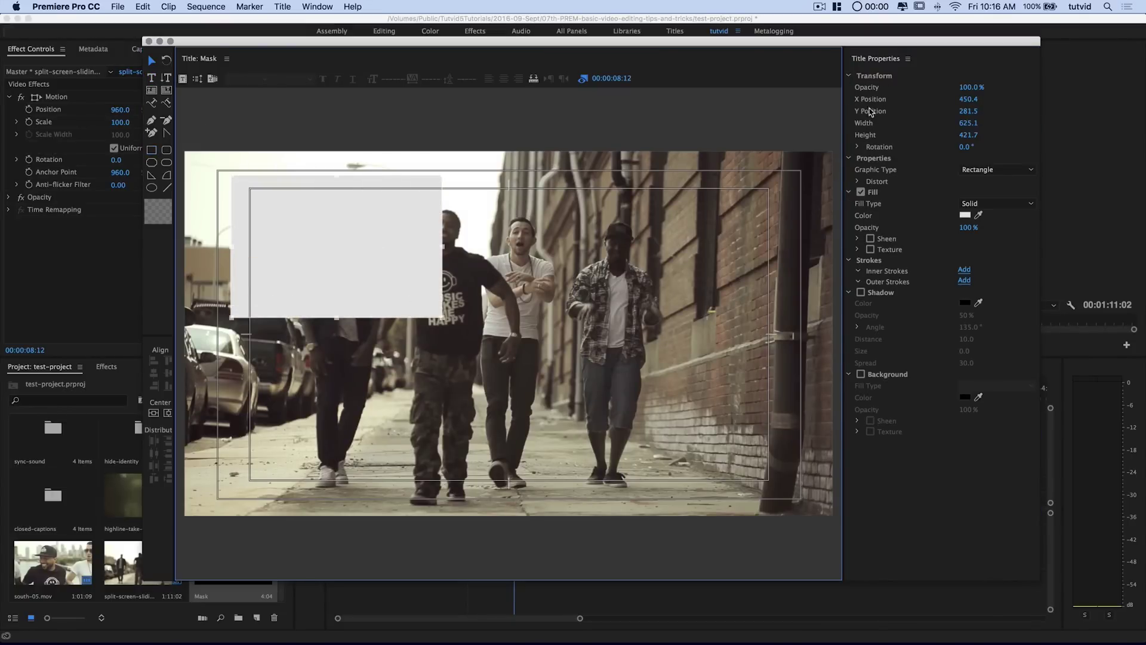
- Size the rectangle to 1920 wide by 540 high
click(972, 122)
key(Tab)
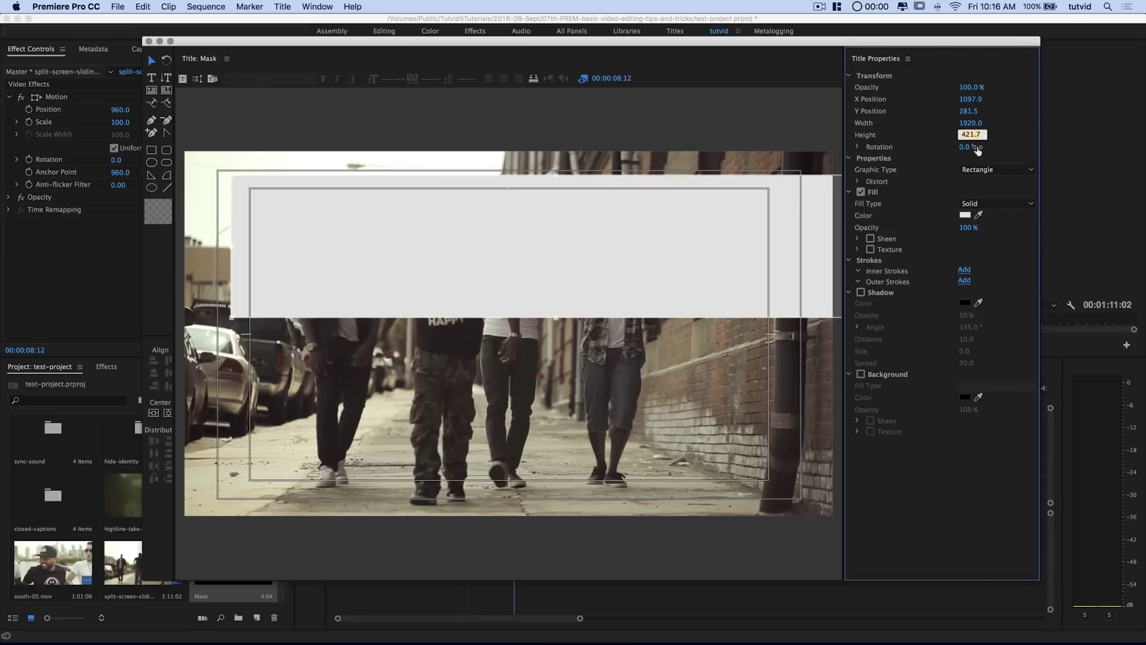
text(54)
key(Tab)
drag(969, 134, 965, 134)
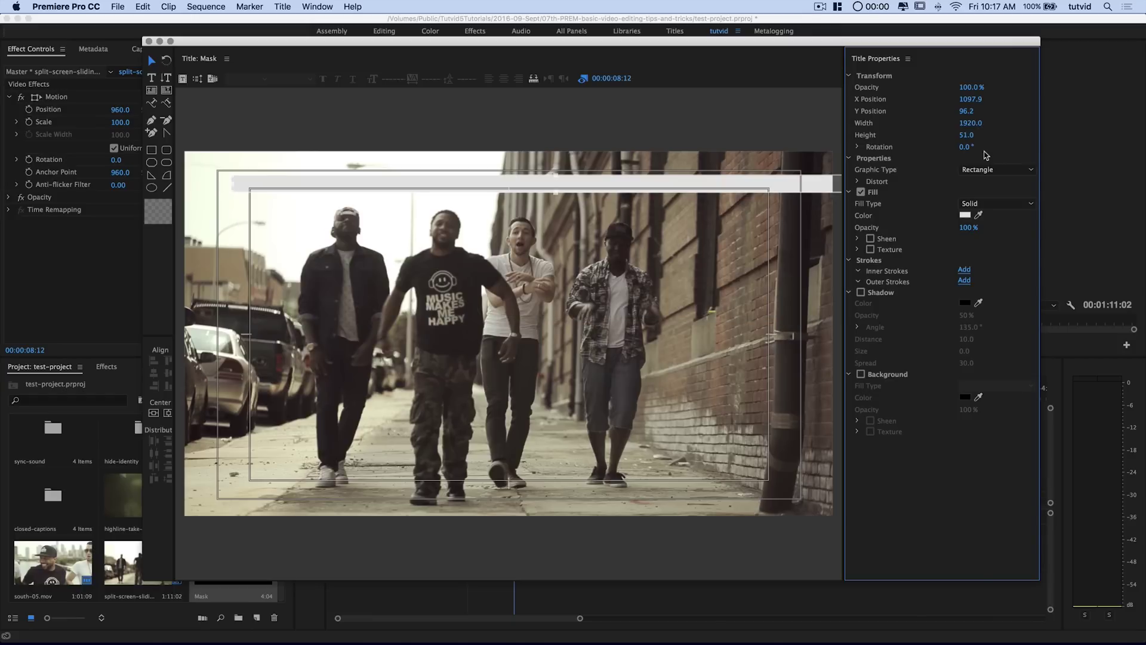
click(972, 135)
text(540)
key(Tab)
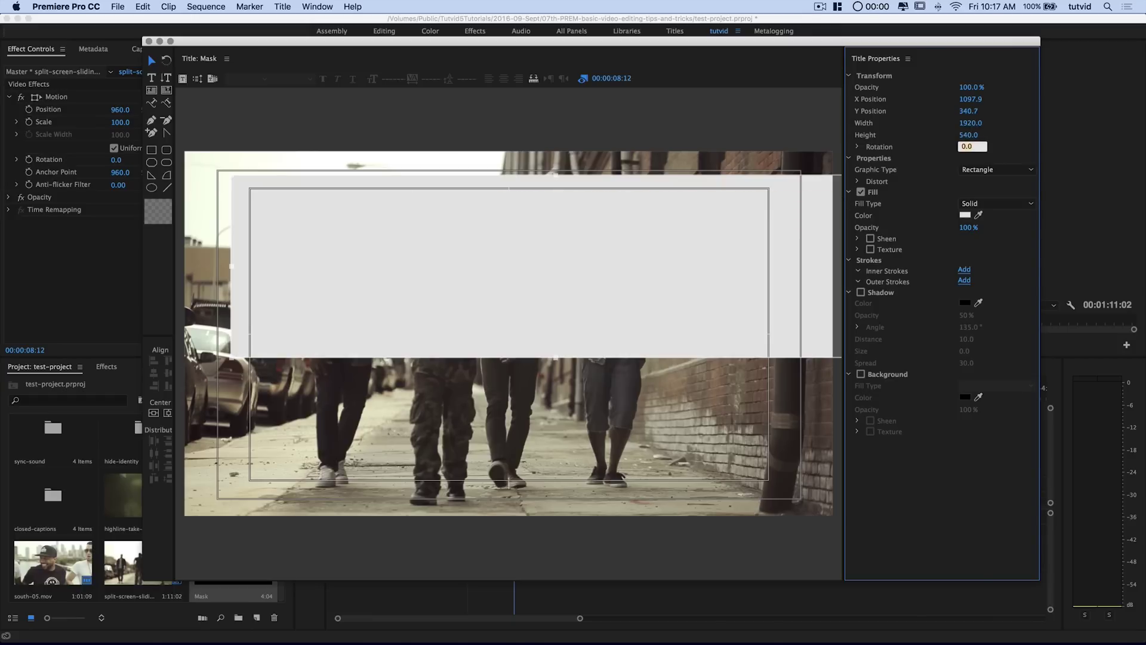
- Position the rectangle at X 960, Y 270 and close the title editor
key(Tab)
text(9)
key(Tab)
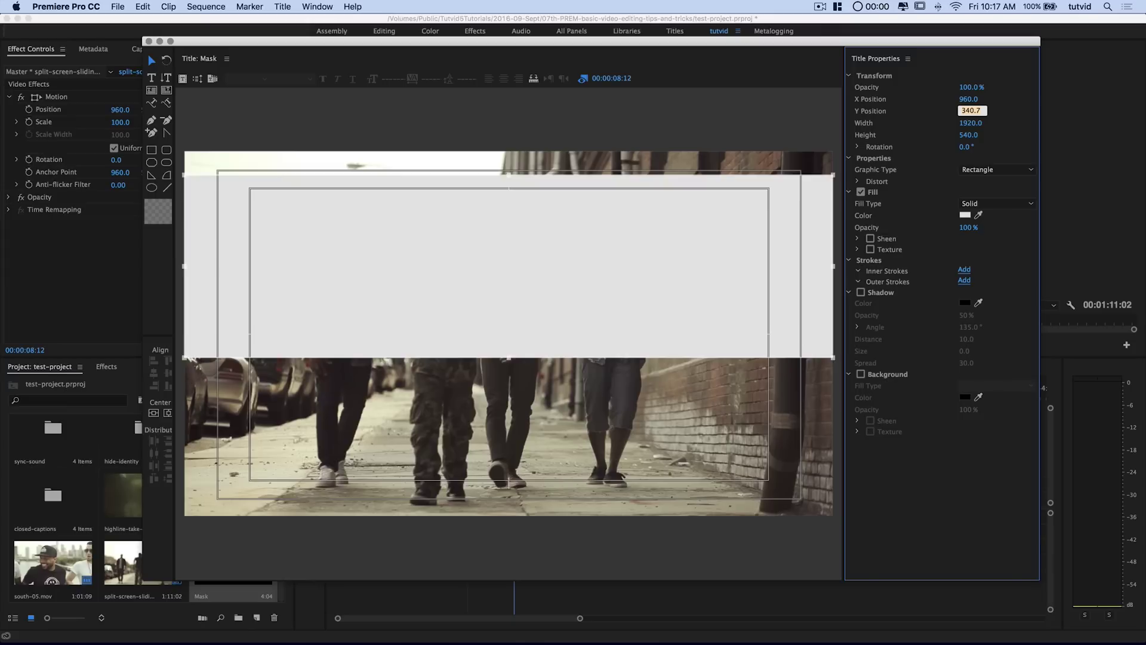
text(270)
key(Tab)
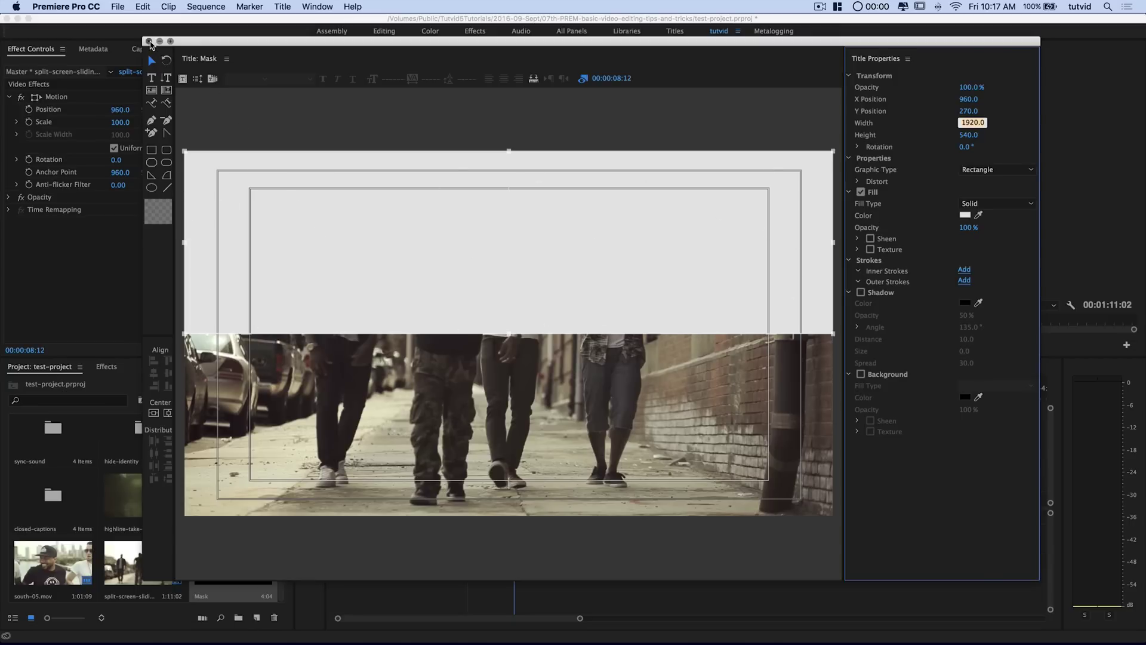
click(148, 41)
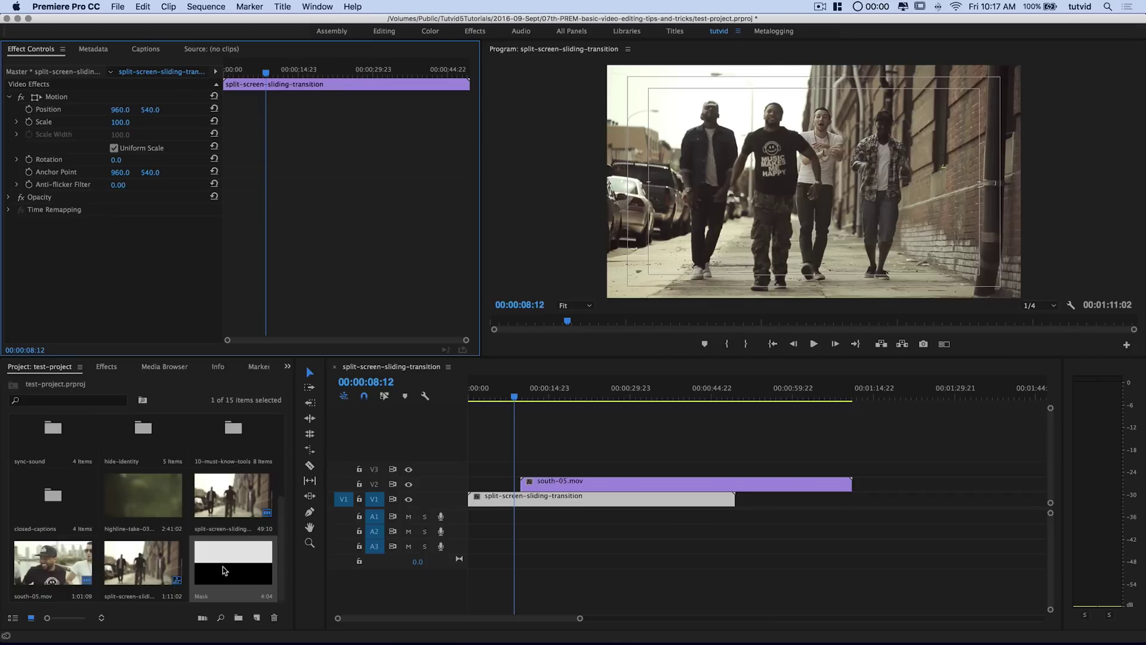
- Place the Mask title on V3 above south-05.mov, extend its end, and preview the split
drag(227, 578, 527, 471)
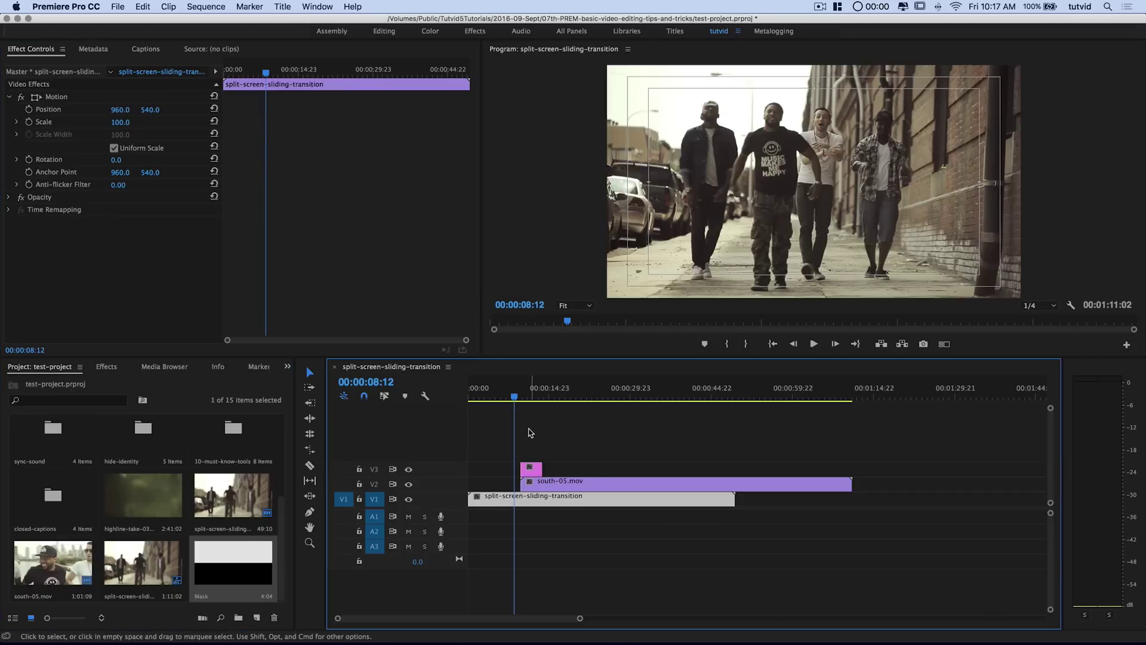
key(space)
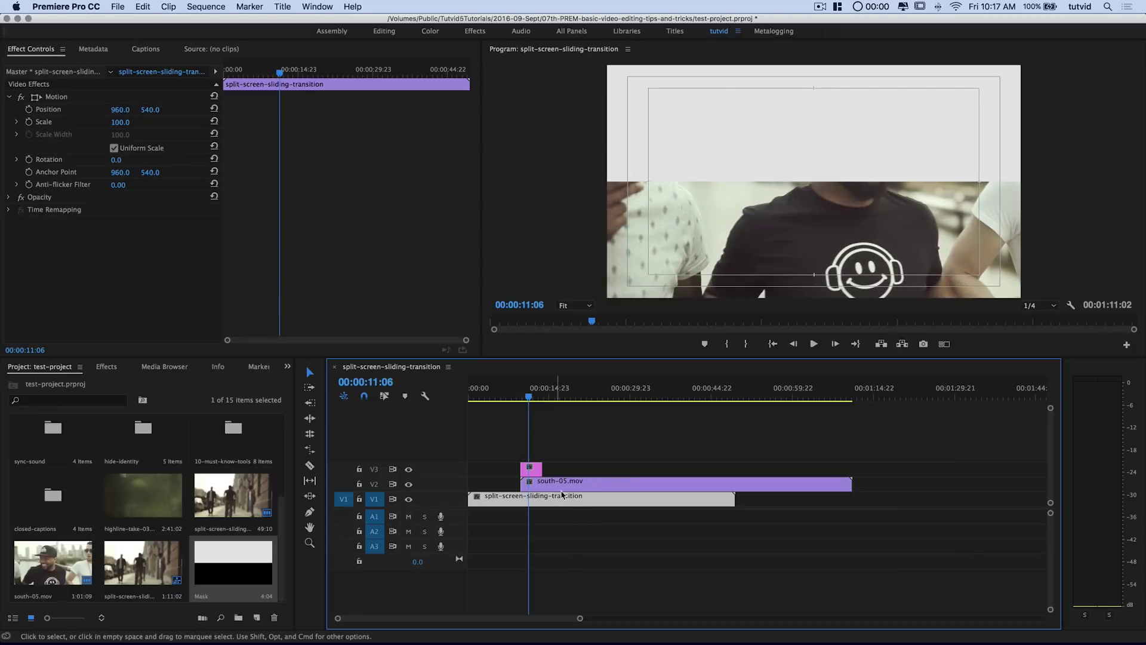
click(535, 472)
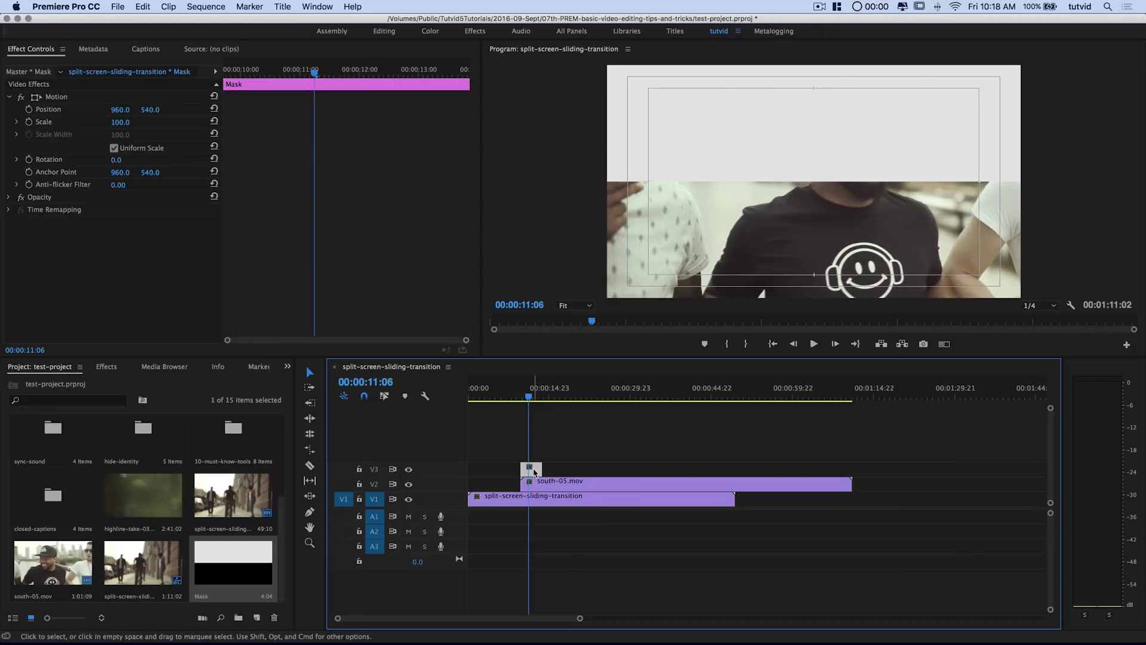
drag(542, 470, 598, 470)
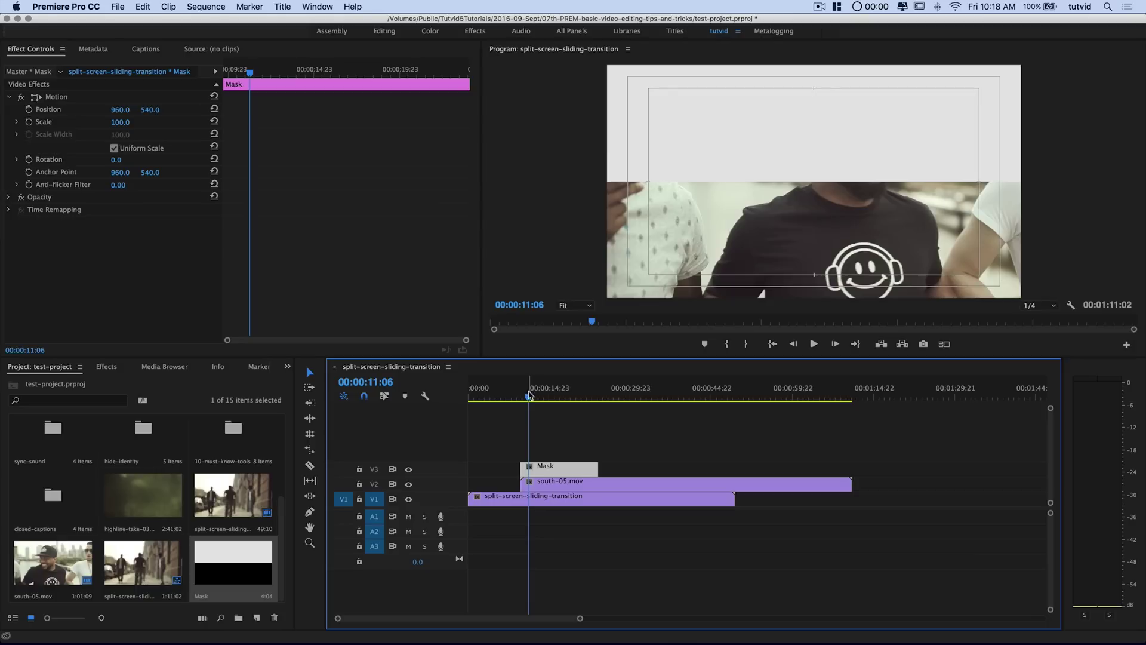
drag(529, 397, 530, 401)
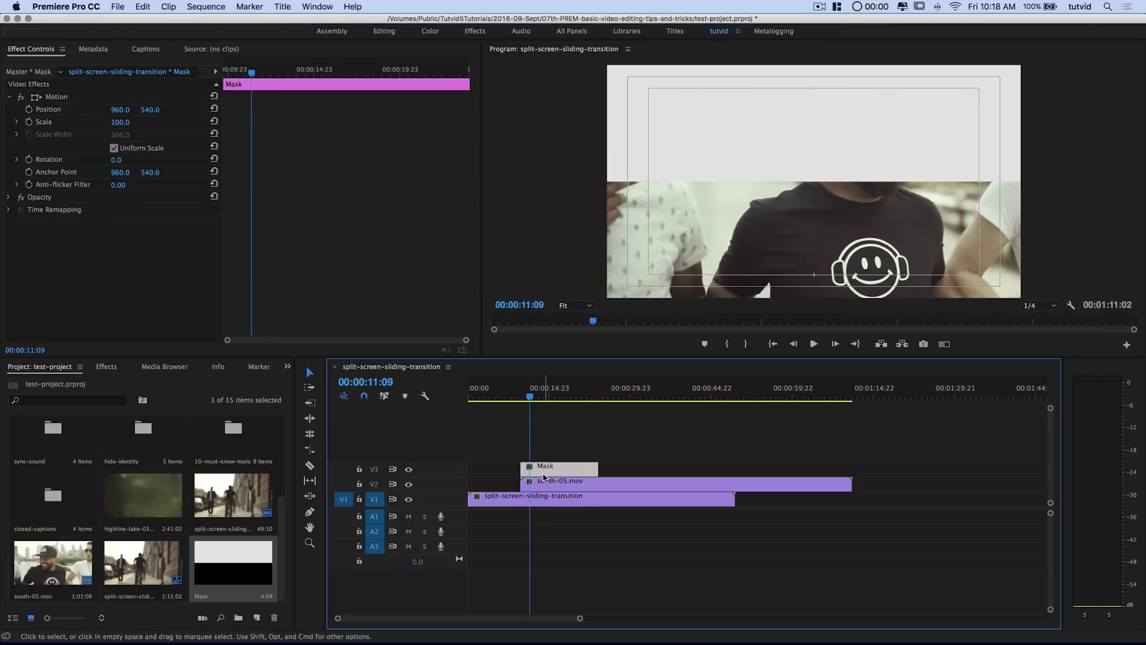
- Nest the Mask clip on V3 into a sequence named animated-masks
right_click(552, 471)
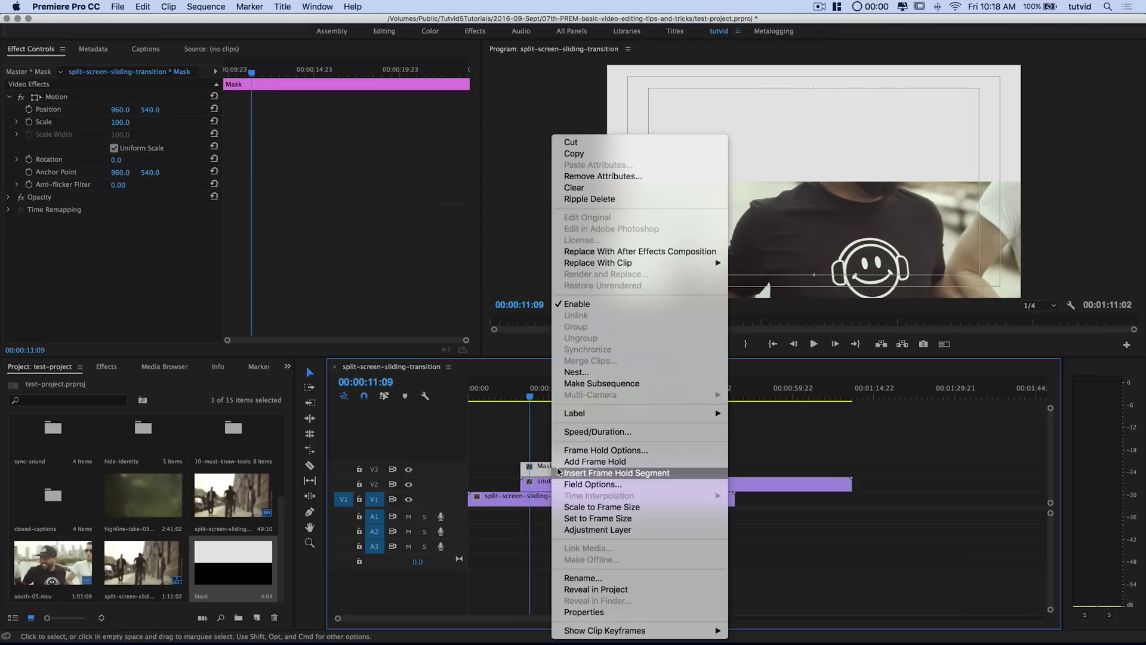
click(590, 372)
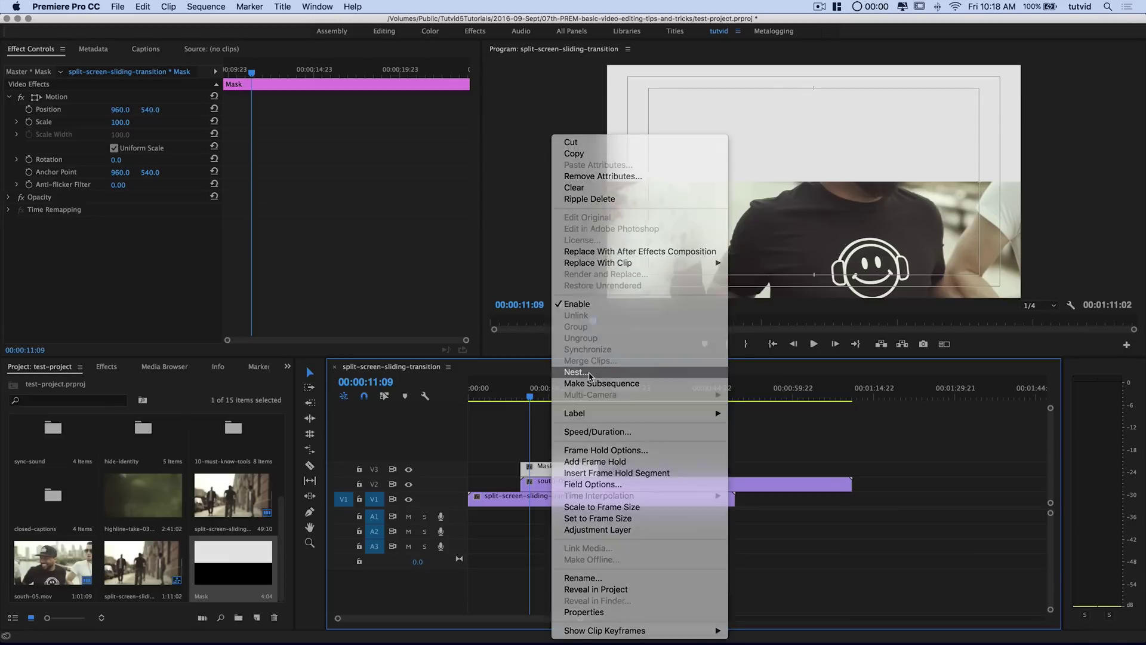
text(animated-masks)
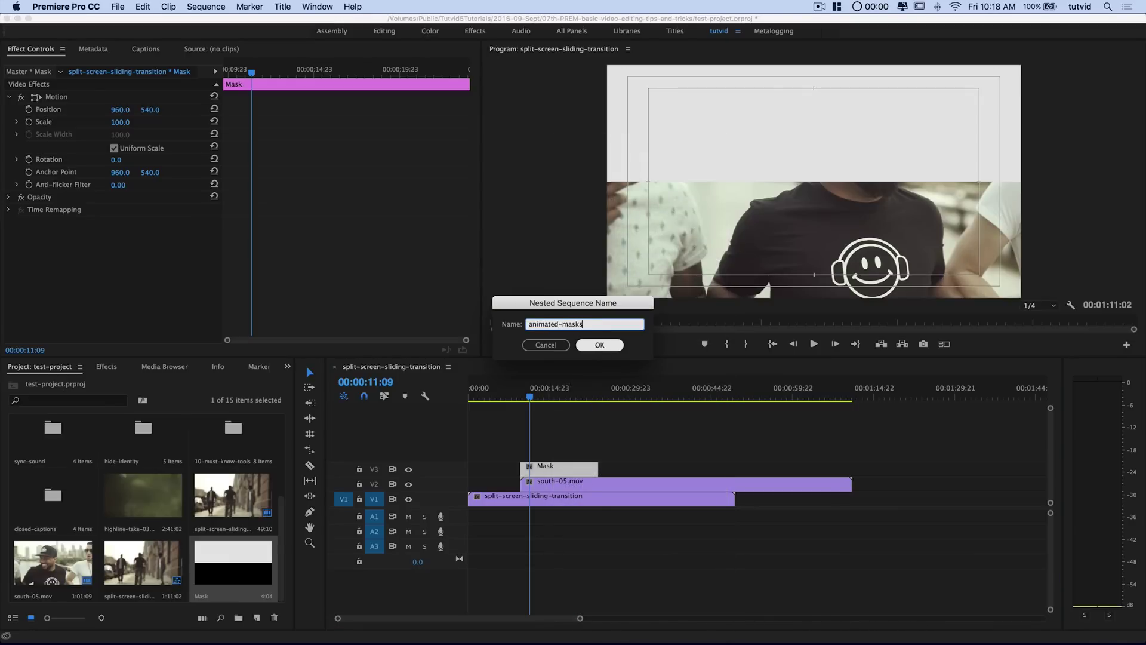
key(Return)
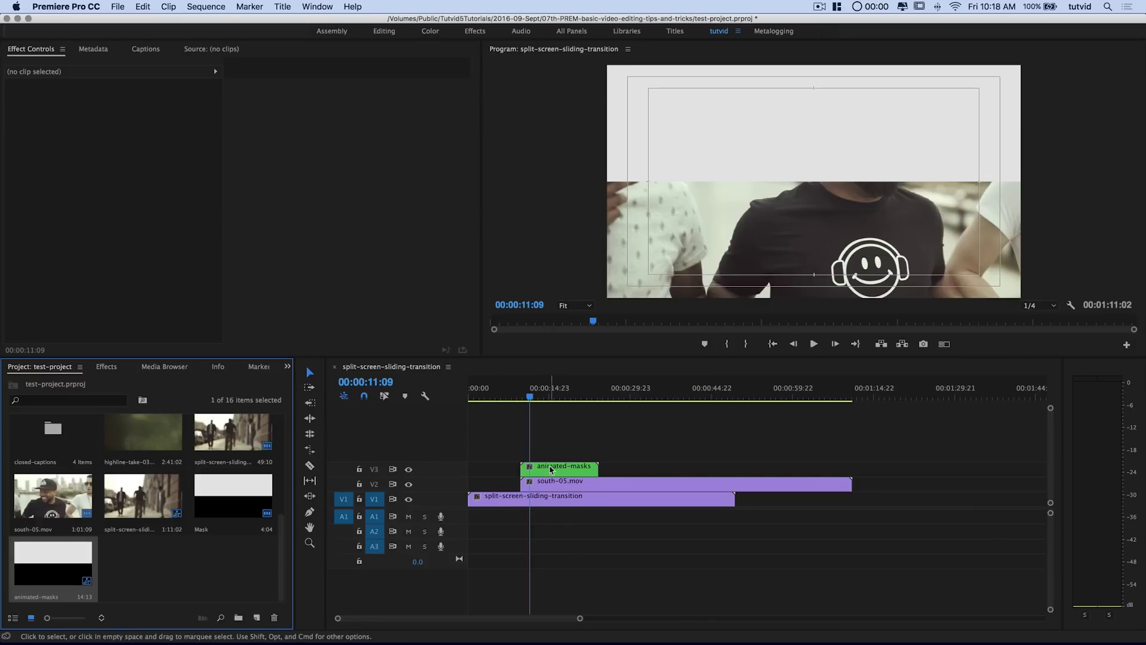
click(554, 470)
- Open the animated-masks sequence and add a second Mask clip on V2
double_click(554, 469)
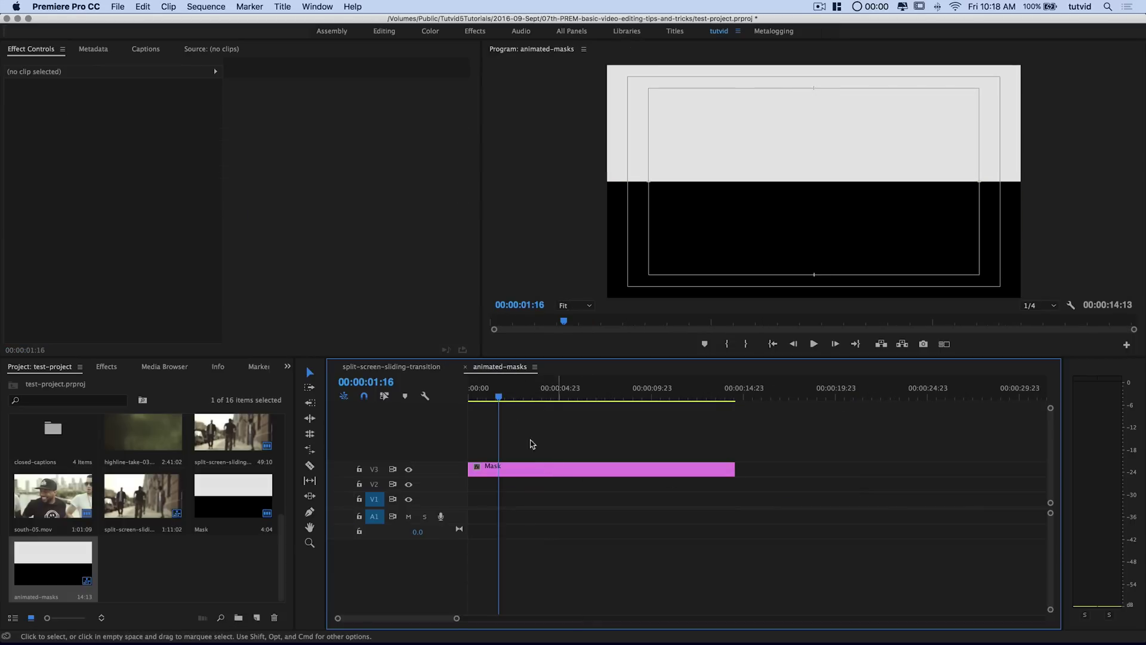
click(515, 470)
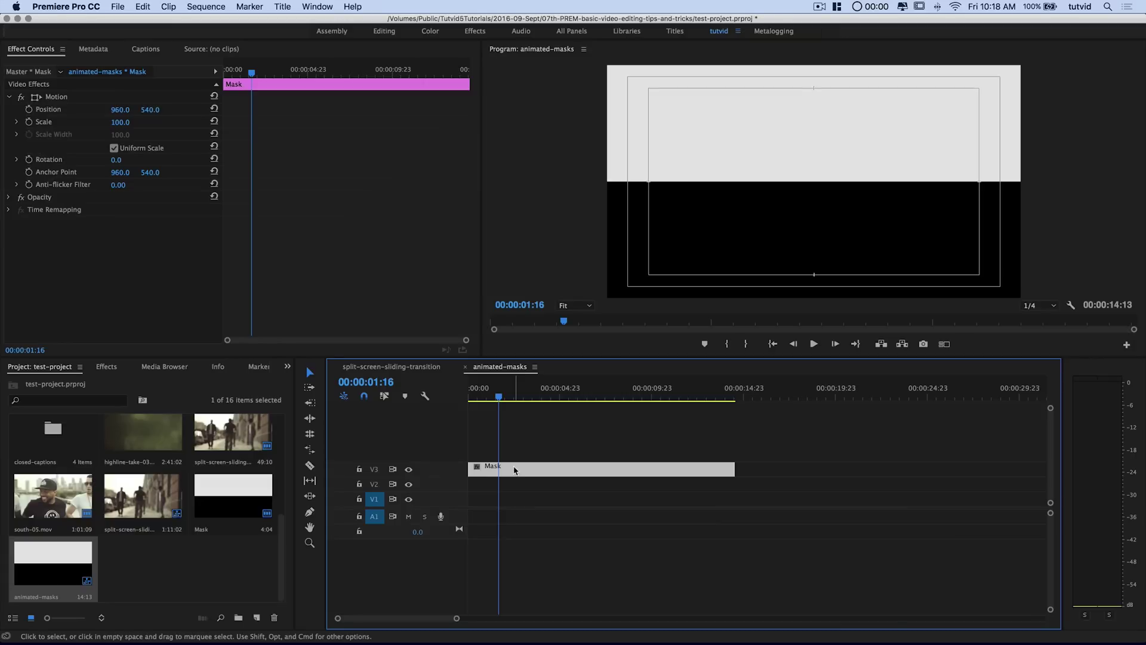
click(245, 495)
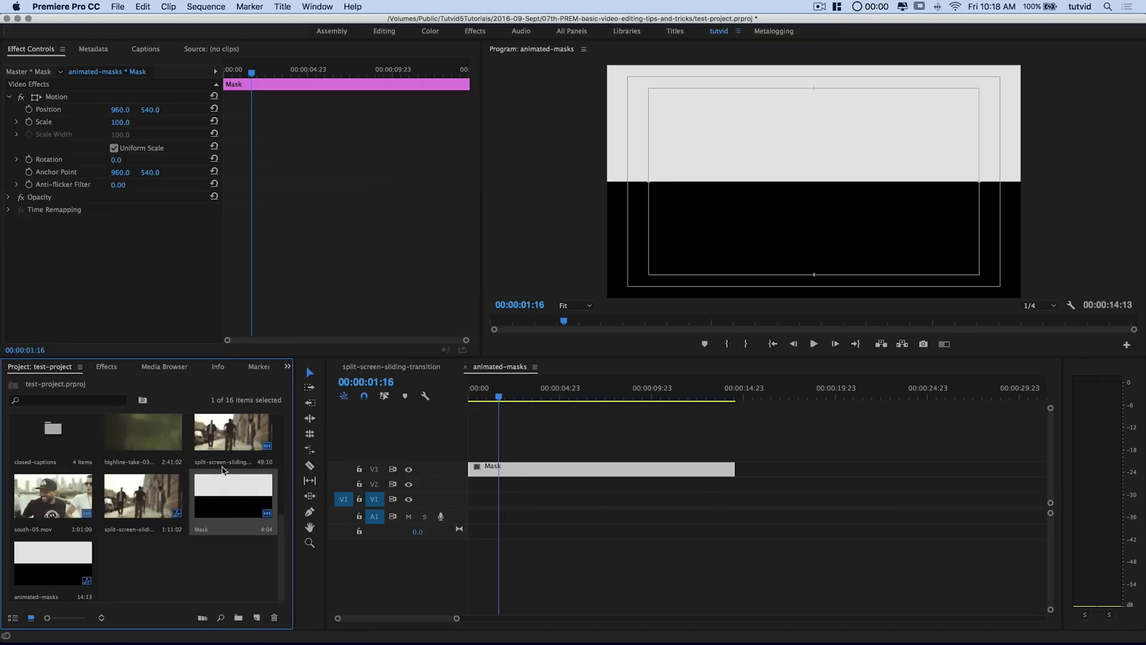
drag(220, 498, 502, 495)
click(471, 393)
- Play the nested sequence from the start, zoomed in, and show the Effects list
key(space)
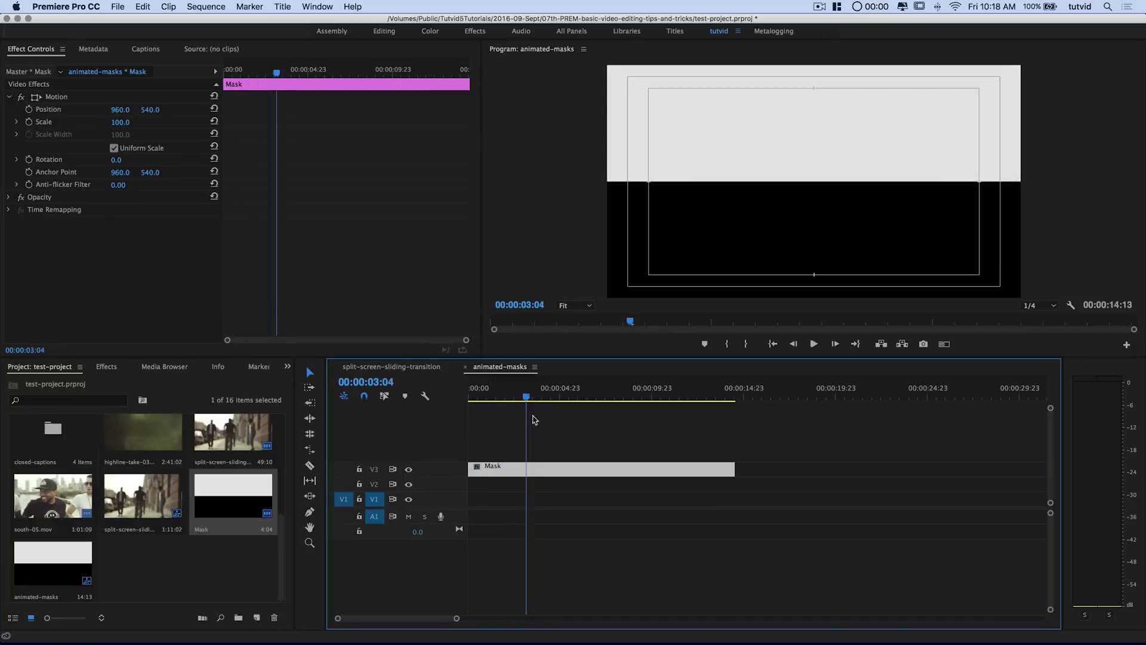
key(Home)
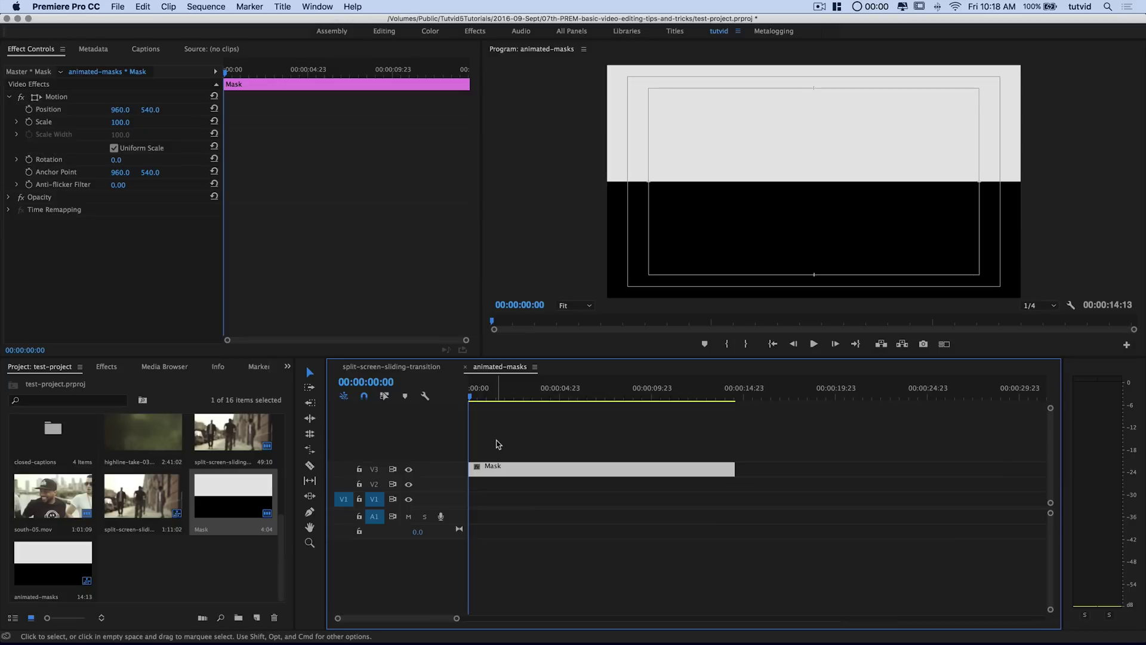
key(equal)
key(equal)
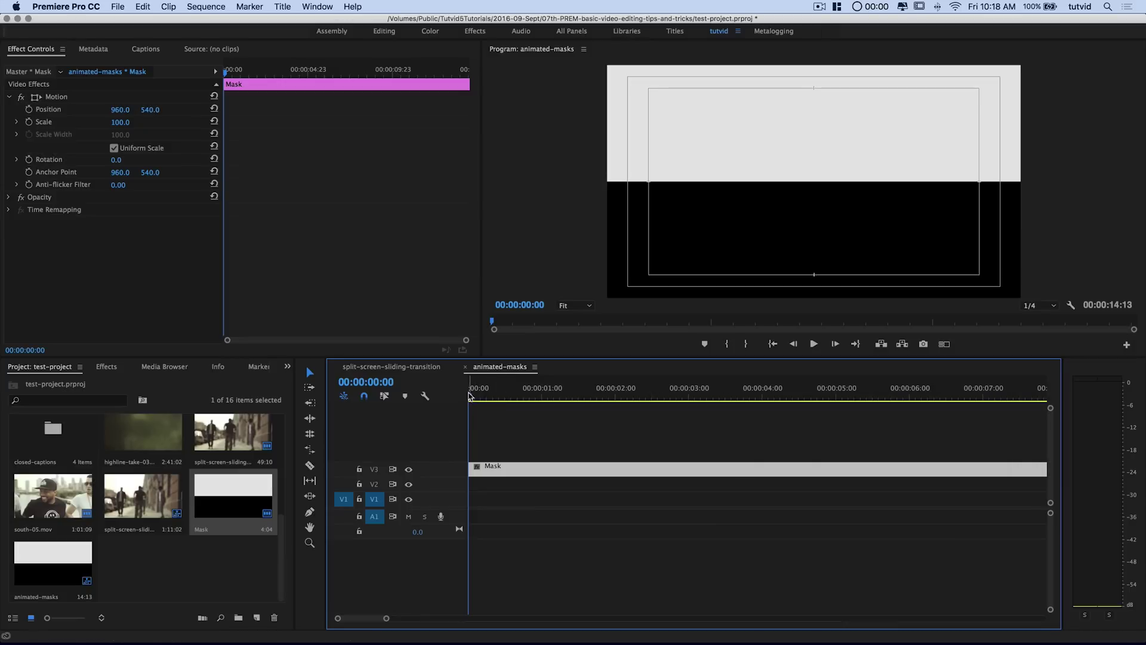
key(space)
key(space)
click(106, 367)
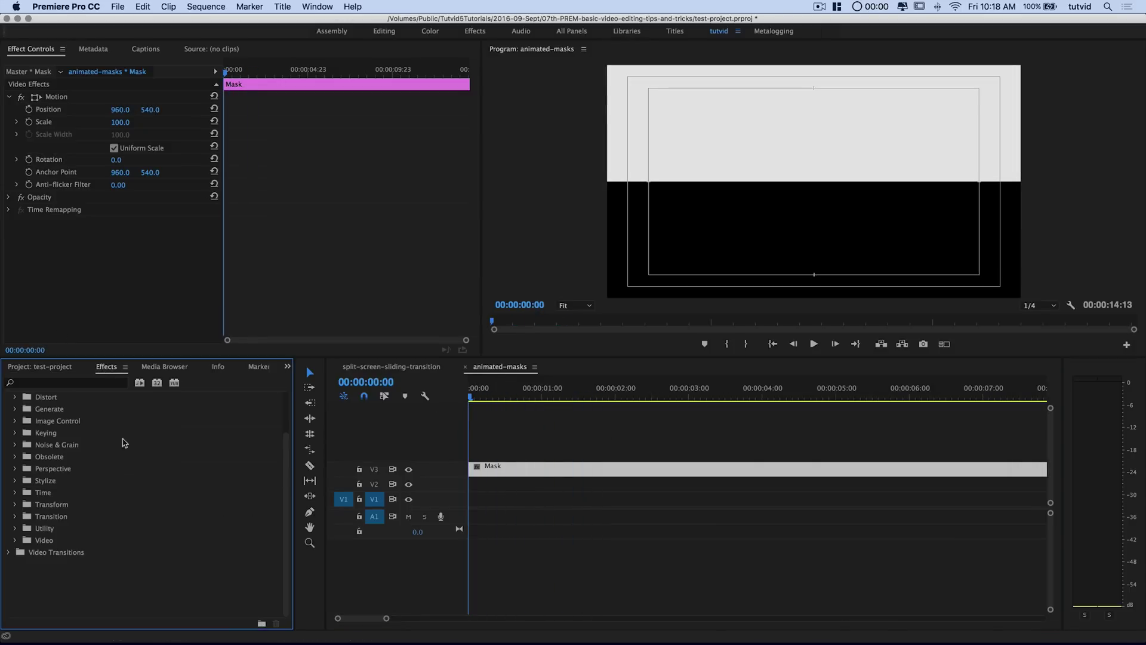
- Apply the Linear Wipe effect to the Mask clip
double_click(71, 518)
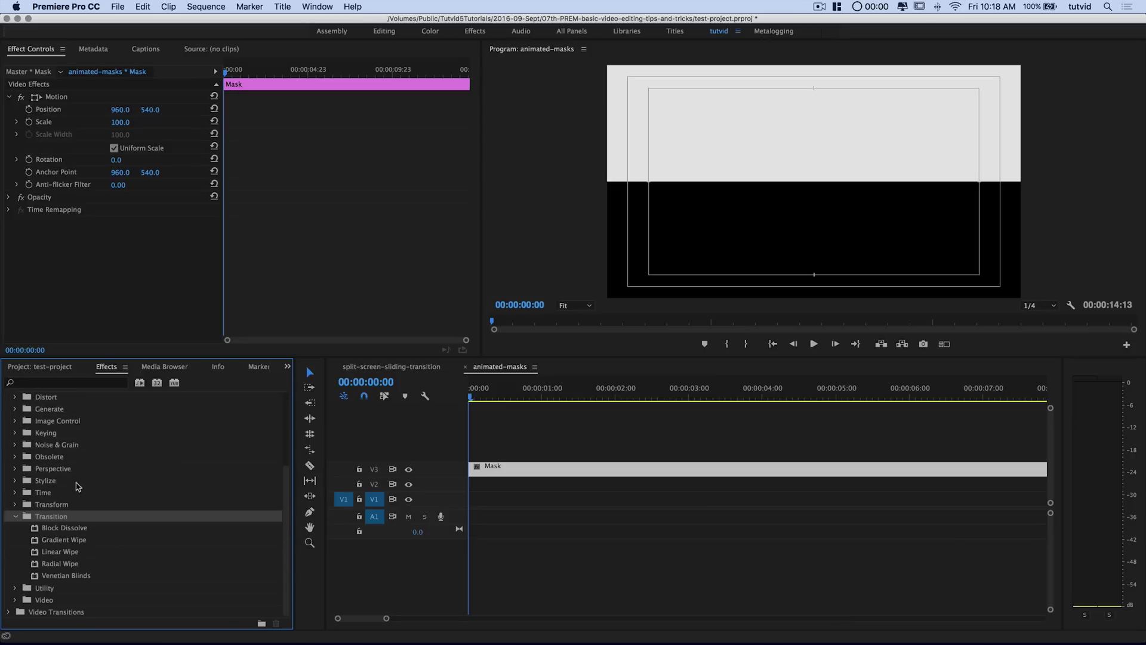
drag(71, 556, 496, 470)
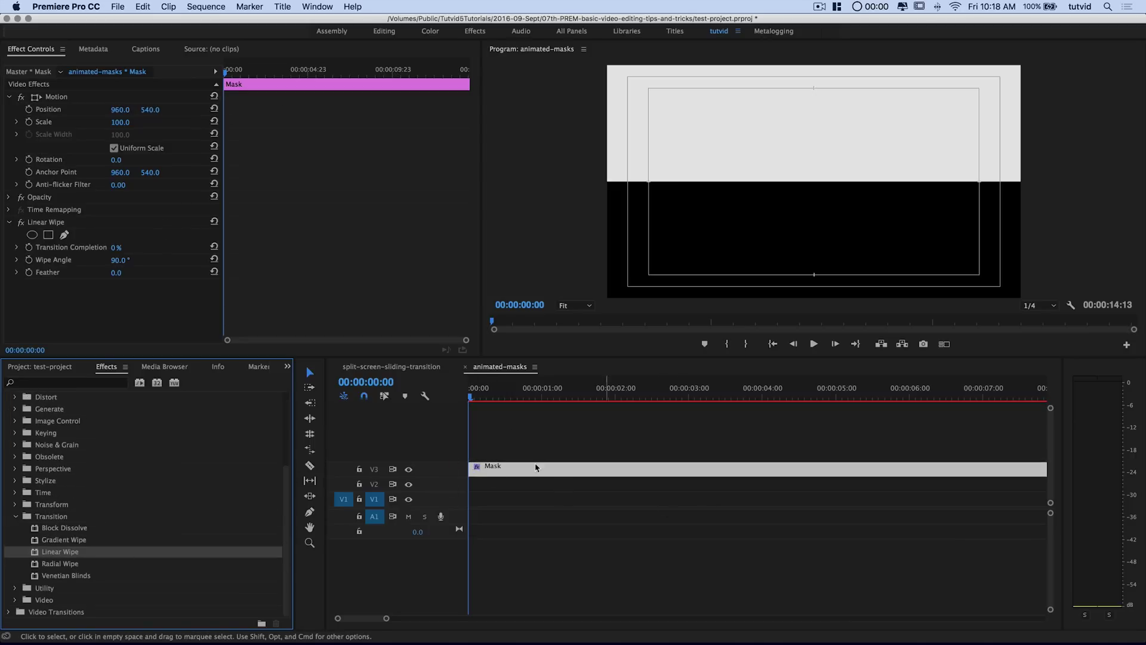
click(470, 400)
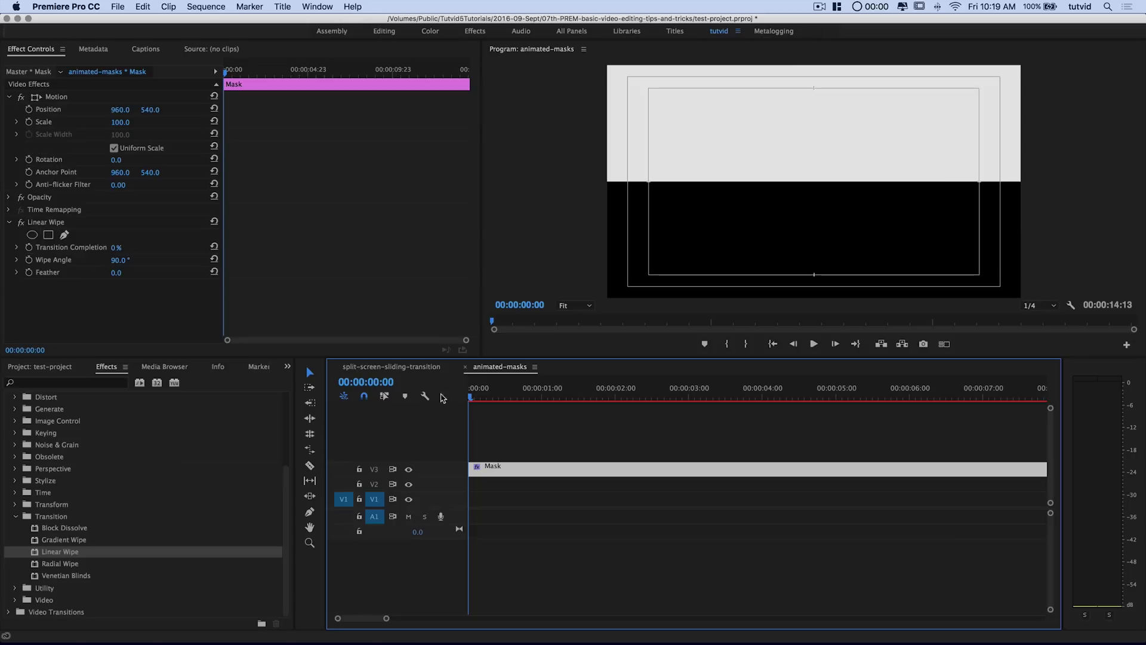
- Keyframe Transition Completion from 100% at the start to 0% at 00:00:00:15
click(119, 247)
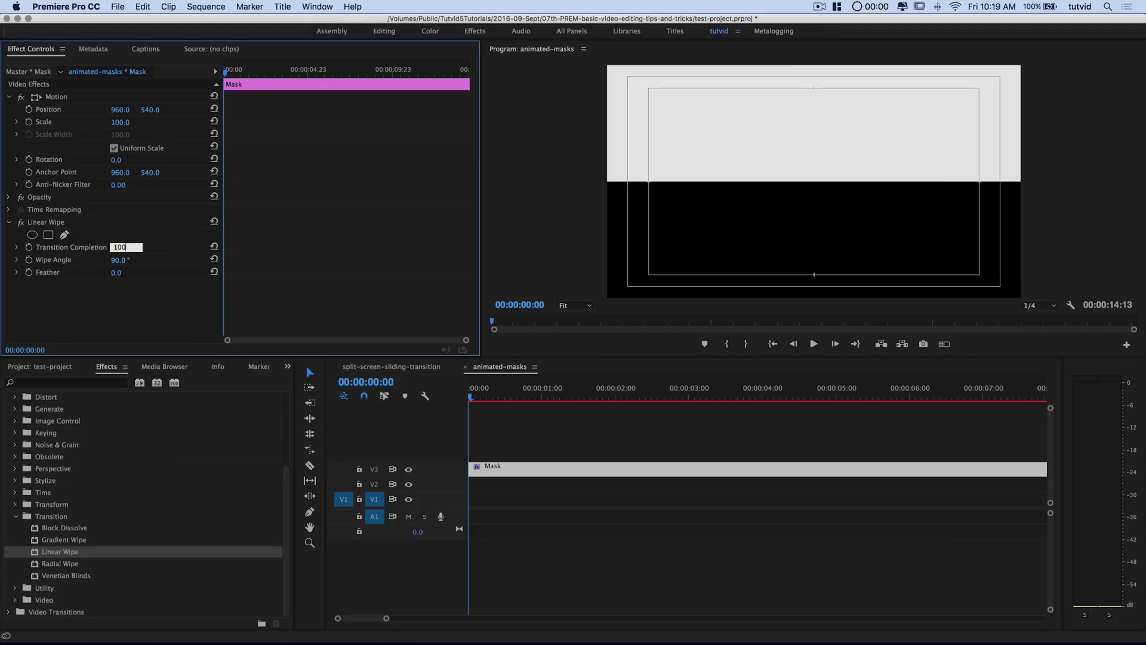
key(Tab)
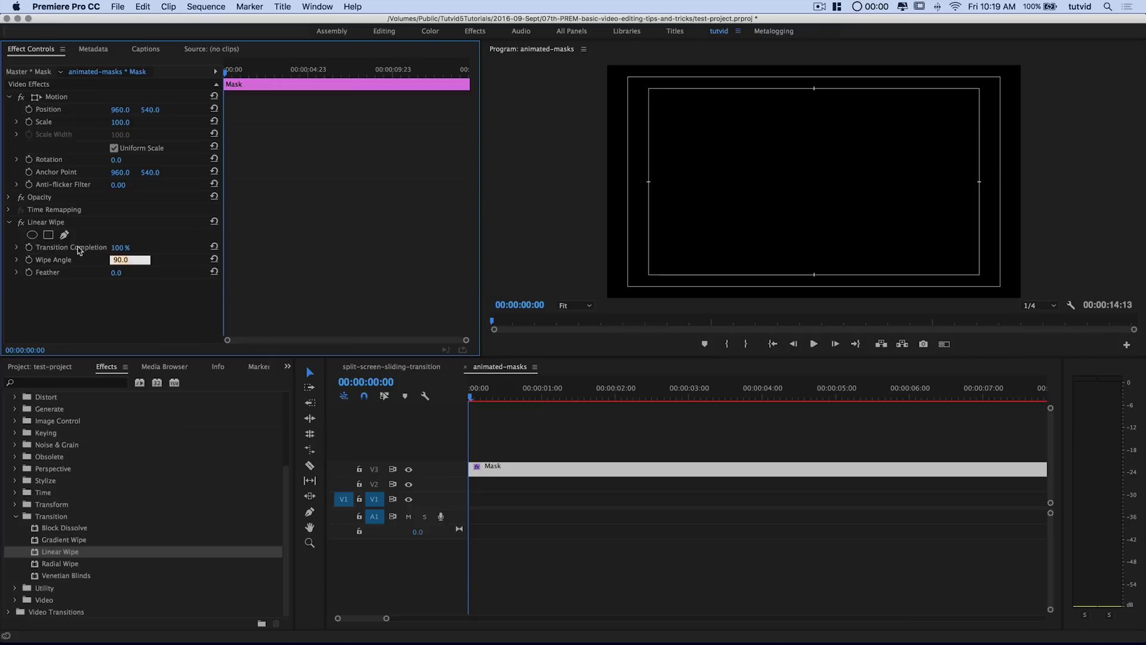
click(29, 247)
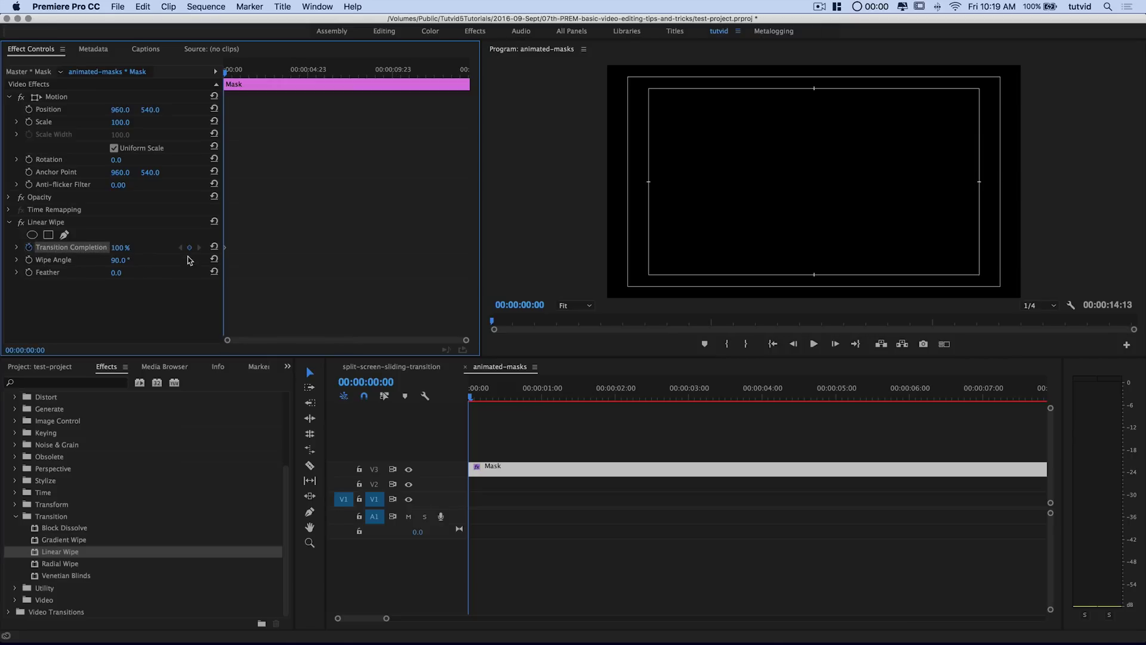
key(shift+Right)
key(shift+Right)
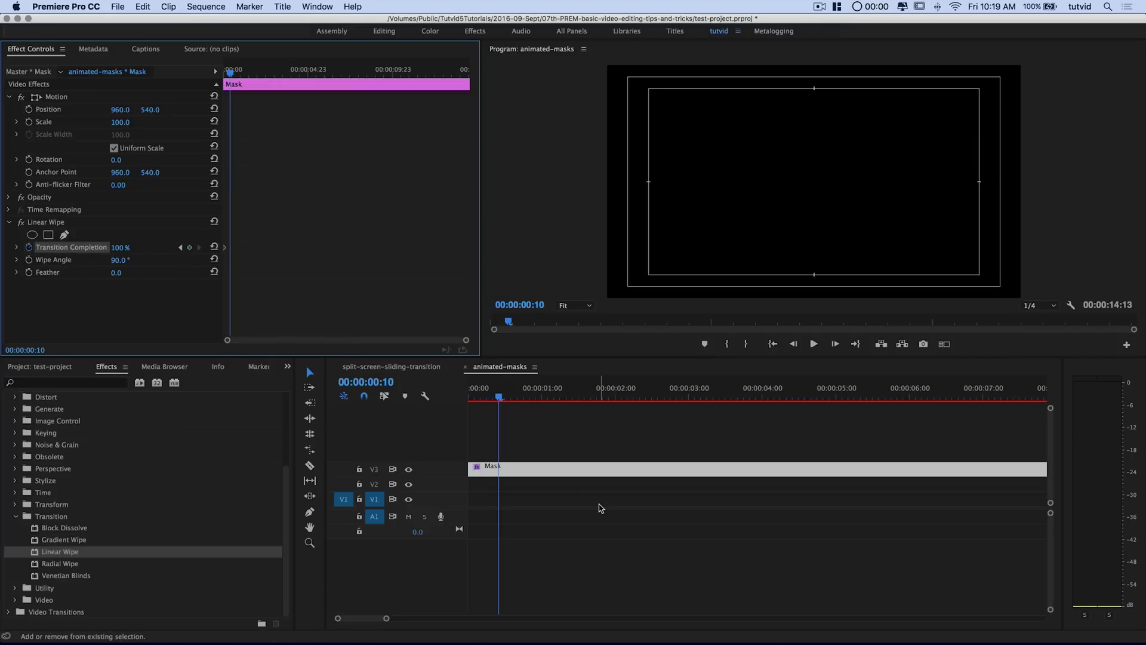
key(shift+Right)
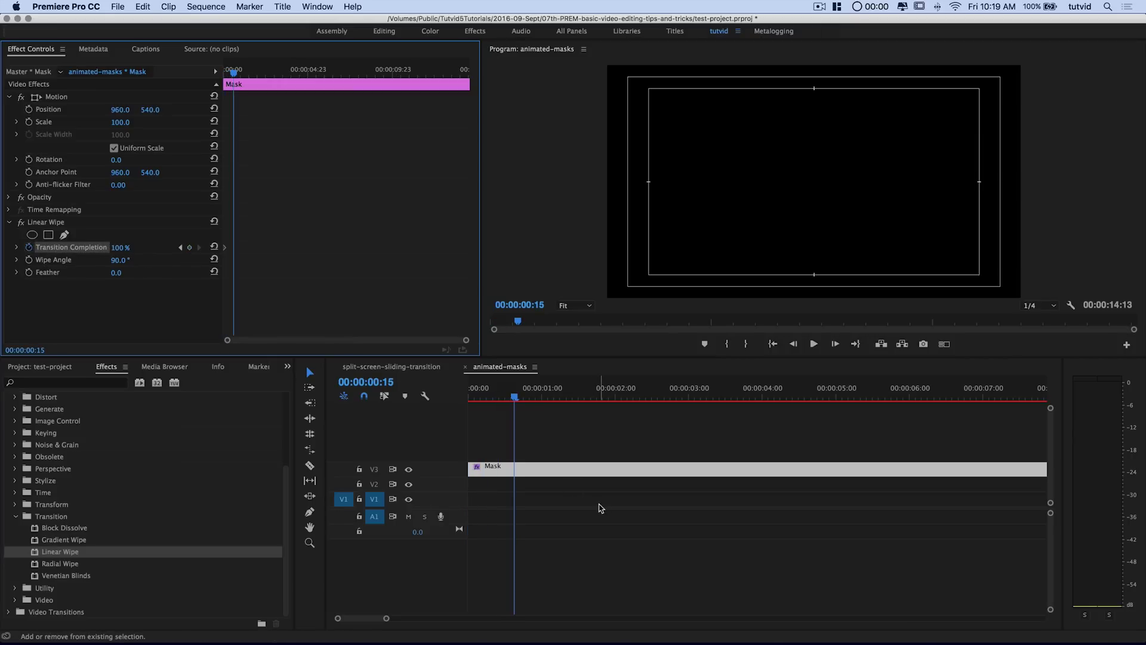
click(190, 248)
click(120, 247)
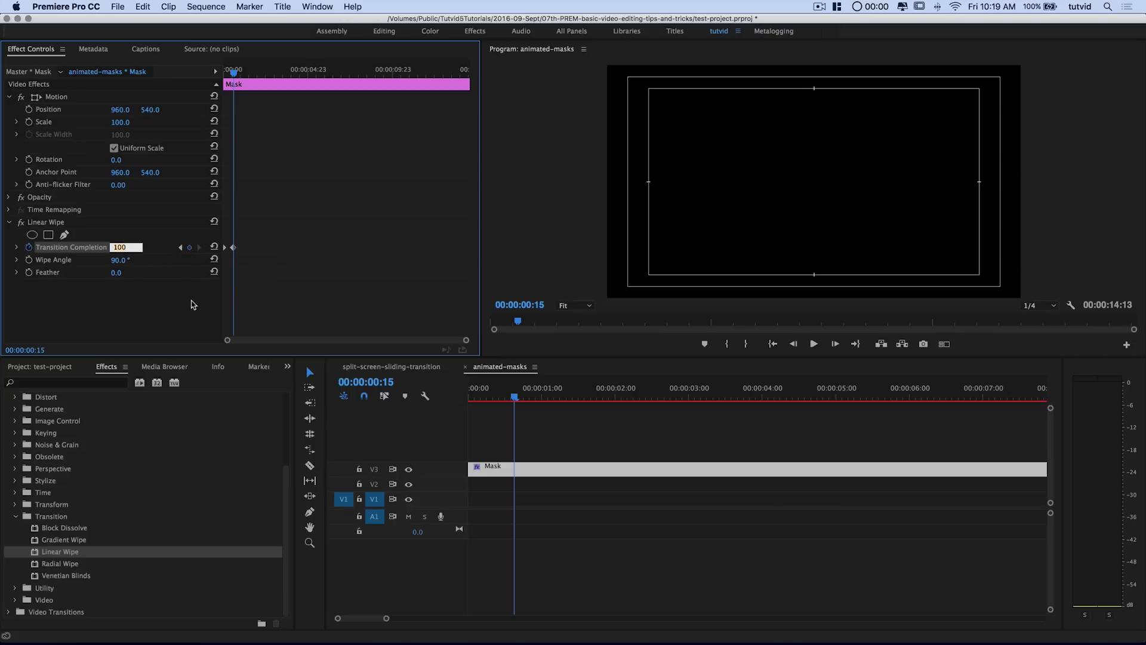
text(0)
key(Return)
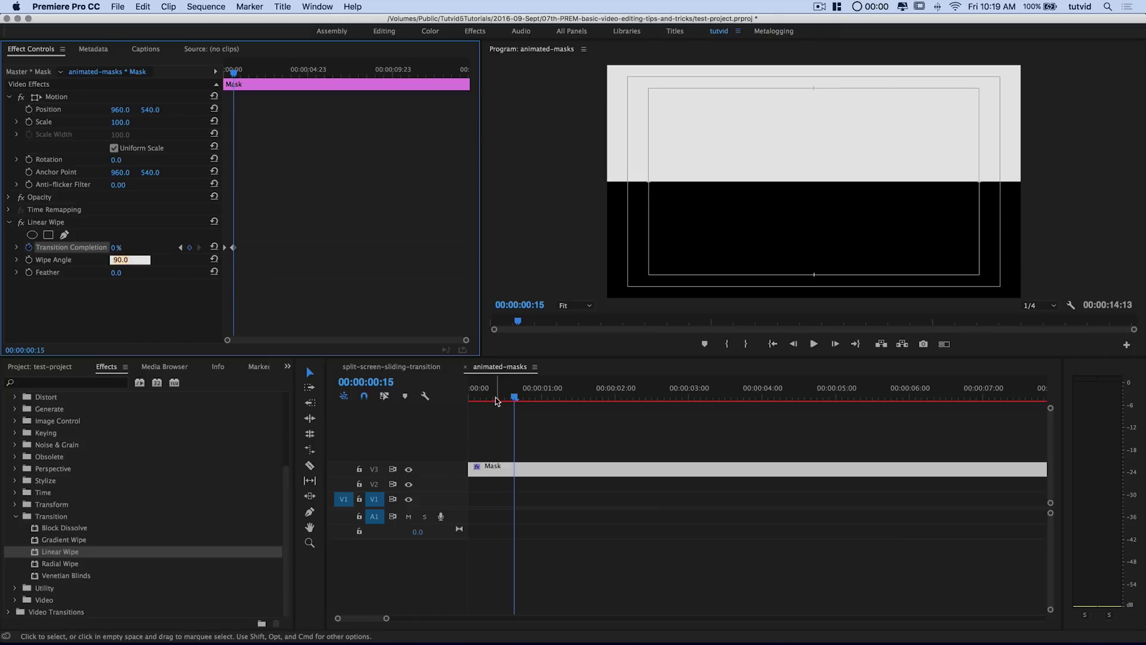
- Play the wipe animation from the start to preview it
click(441, 406)
key(Home)
key(space)
key(space)
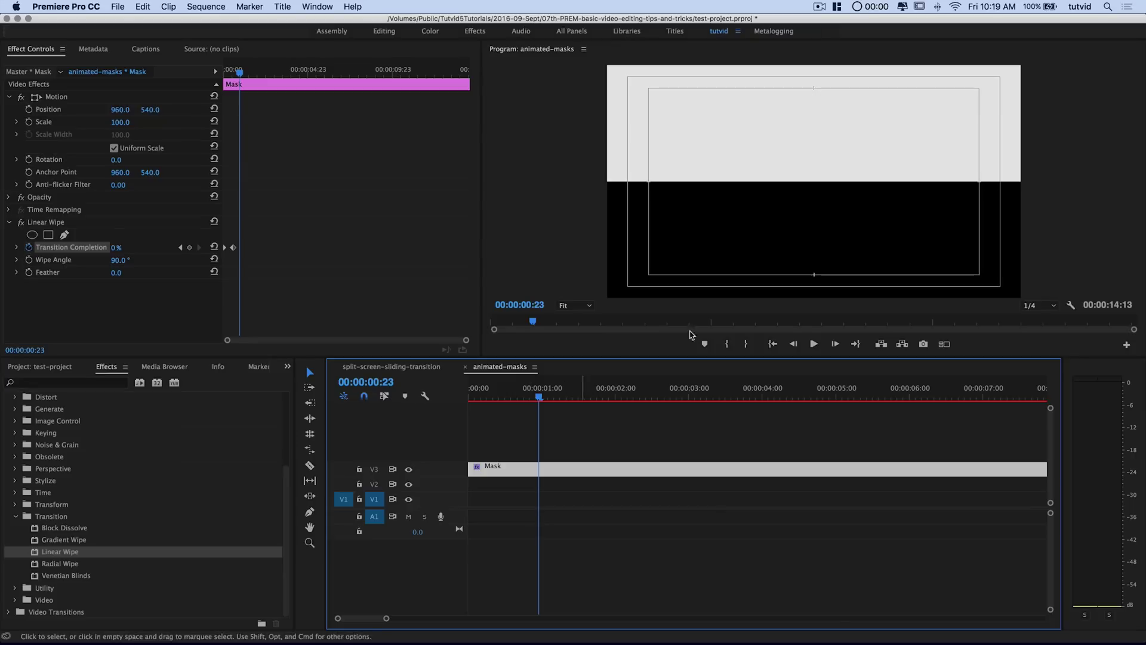
key(Home)
key(space)
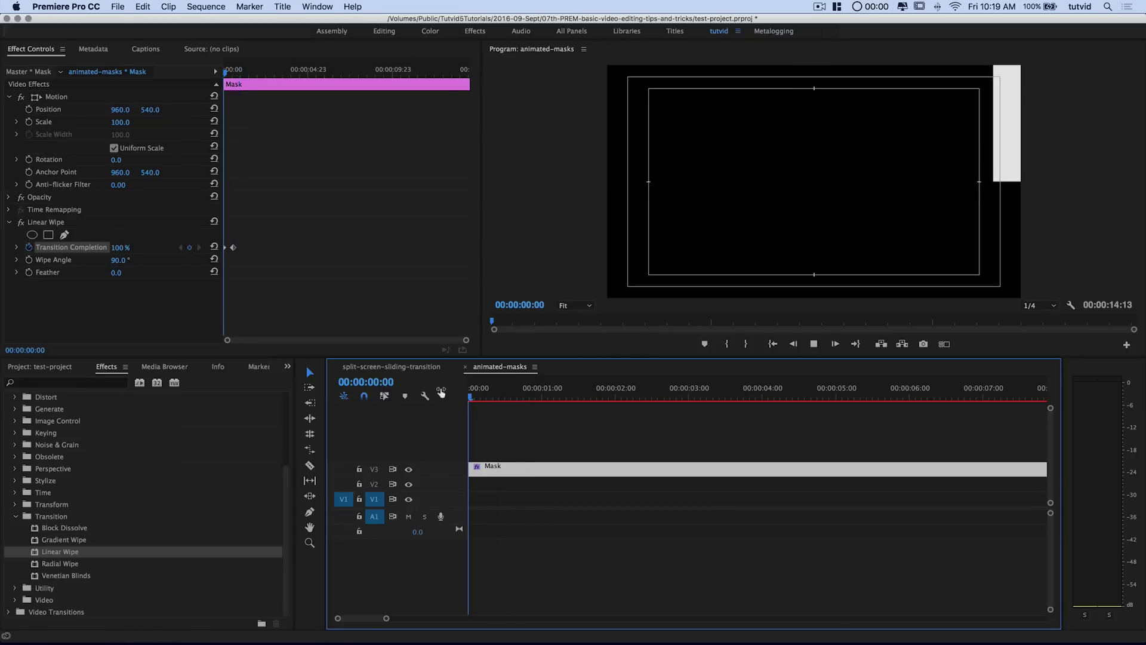
key(space)
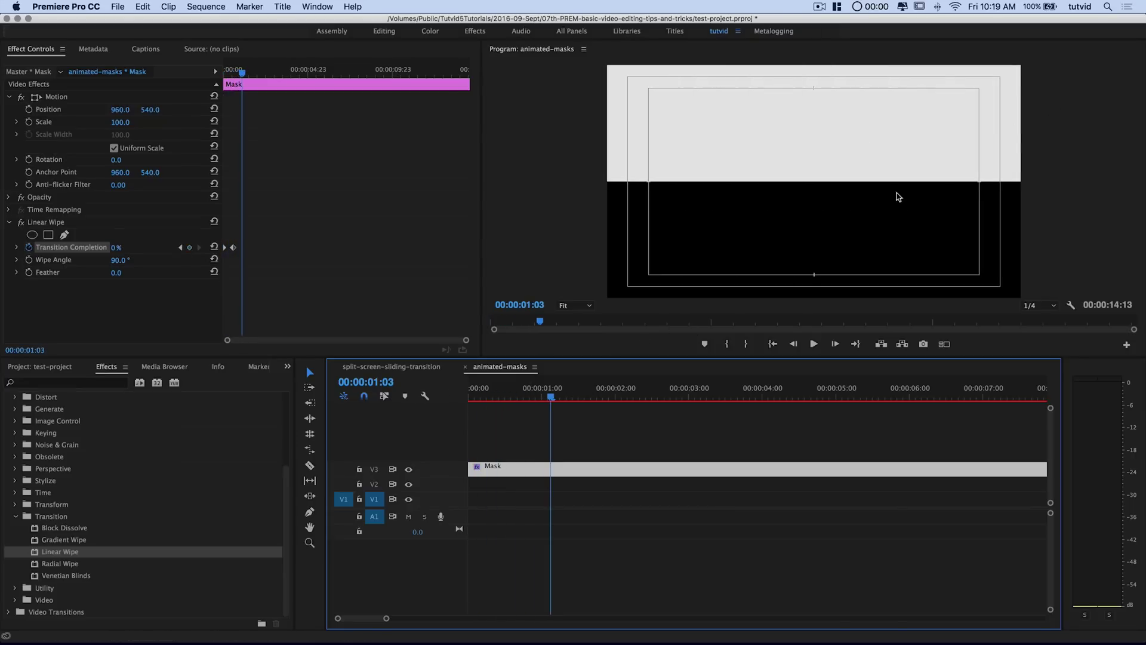
- Set the Linear Wipe's Wipe Angle to 110°, after first trying 70°
key(j)
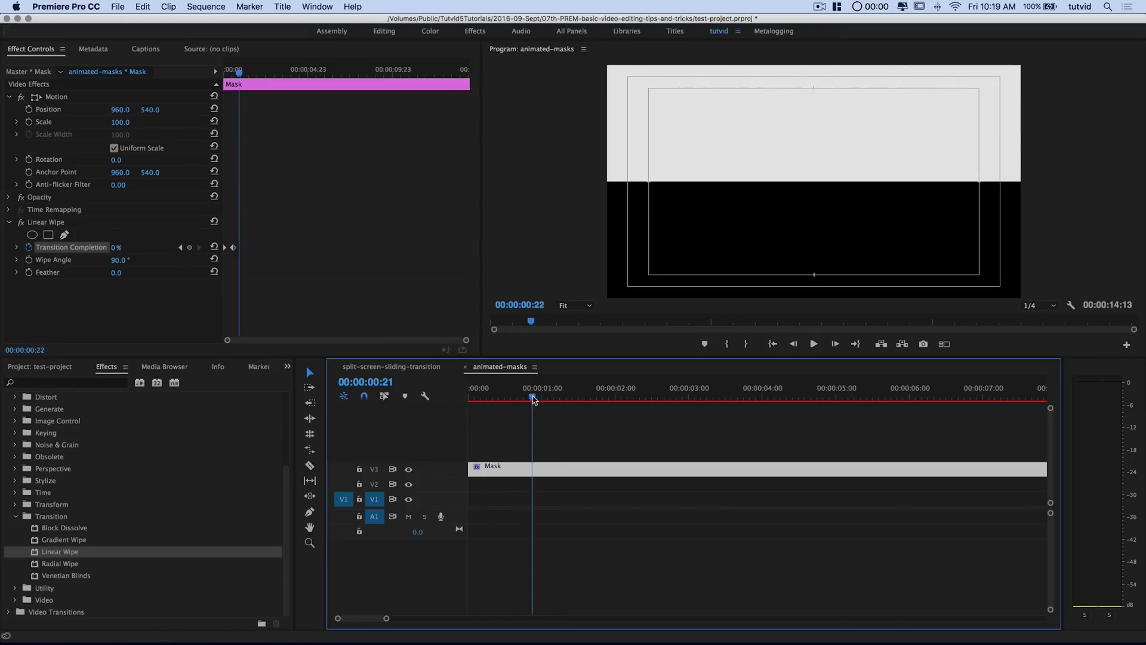
key(space)
key(space)
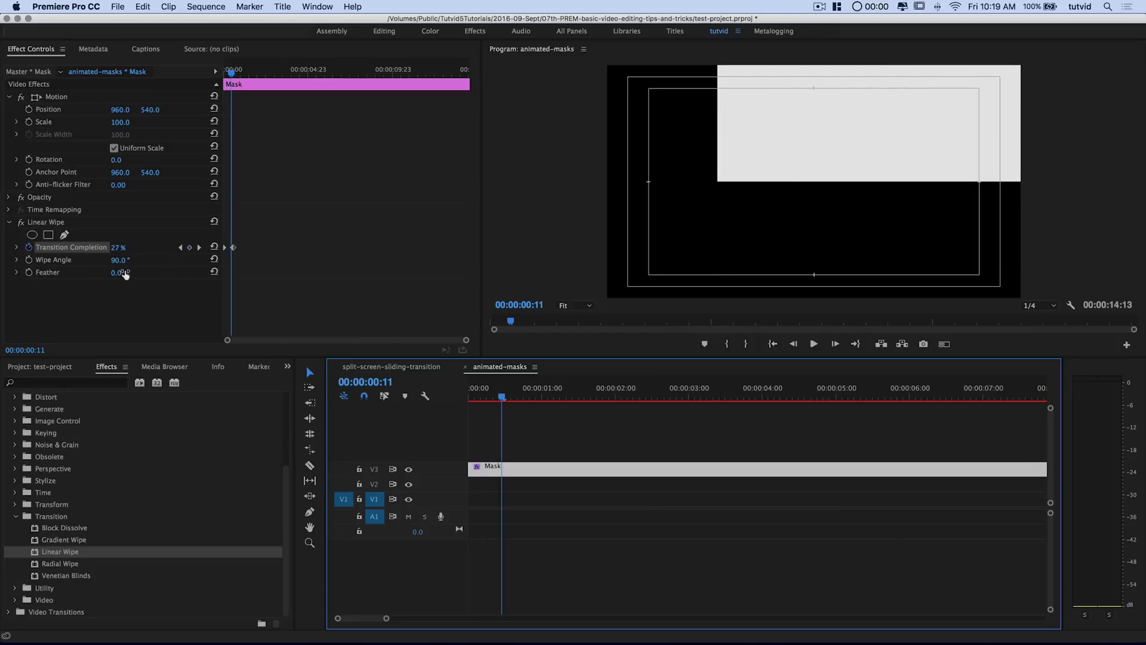
click(119, 260)
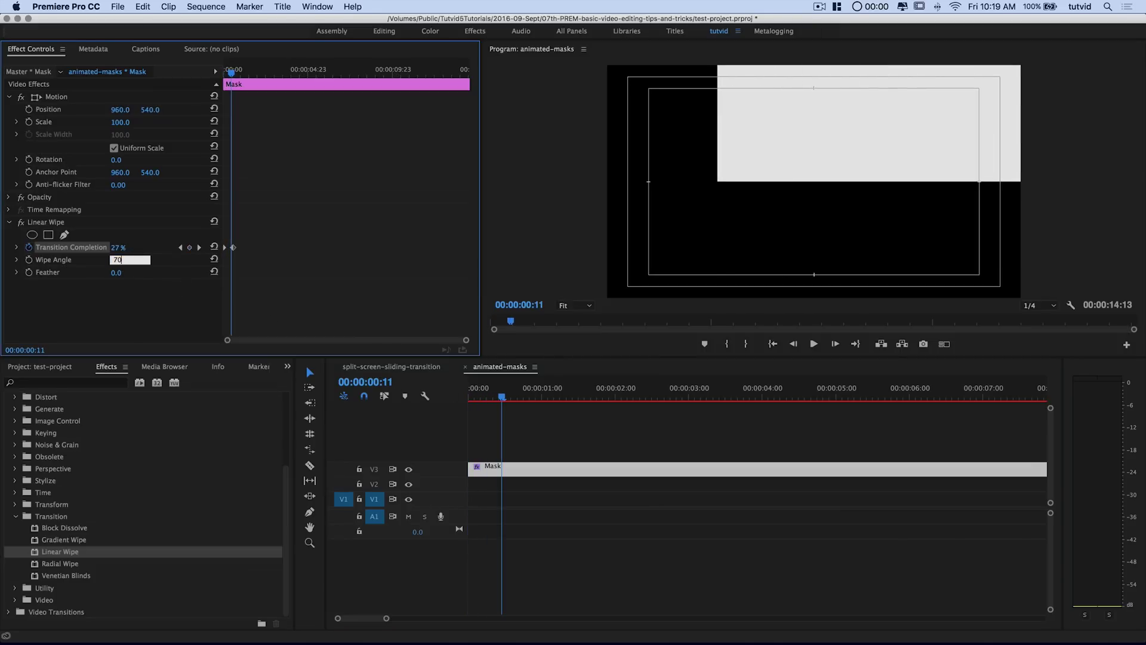
text(70)
key(Tab)
click(120, 261)
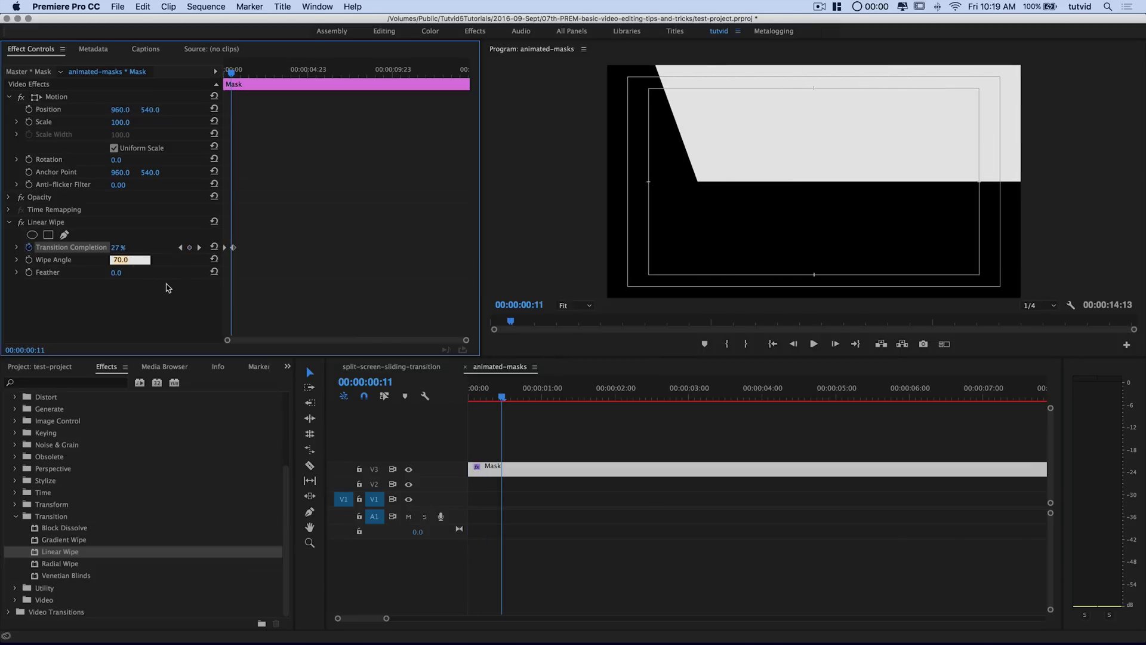
key(Tab)
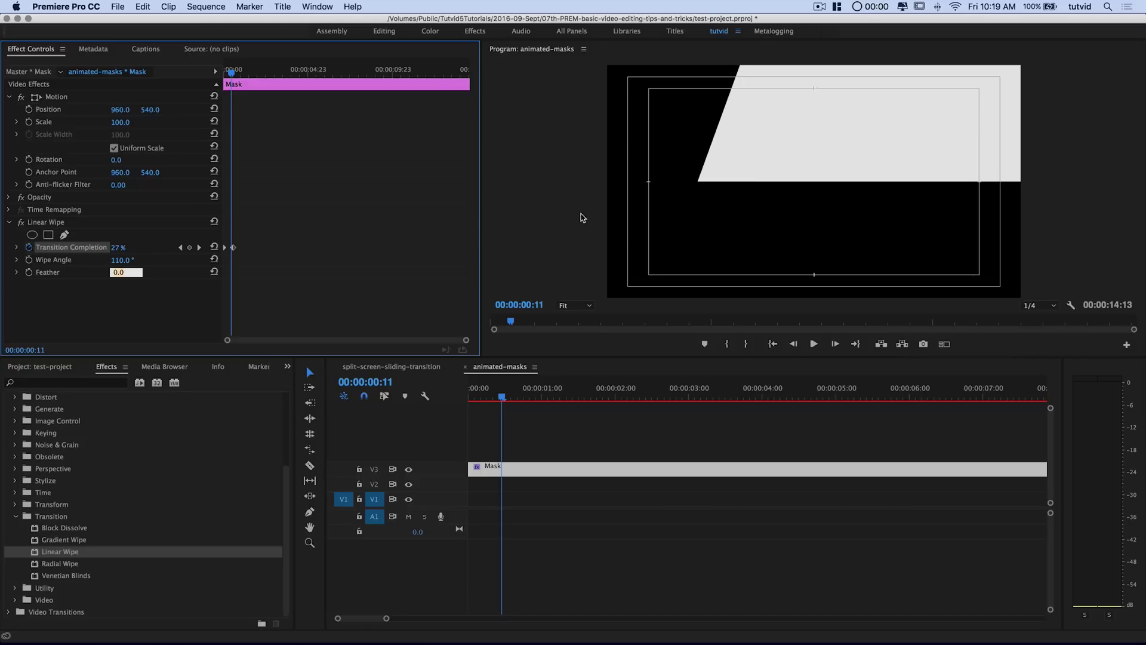
- Scrub and step through the slanted wipe, previewing up to 00:00:01:11
click(486, 398)
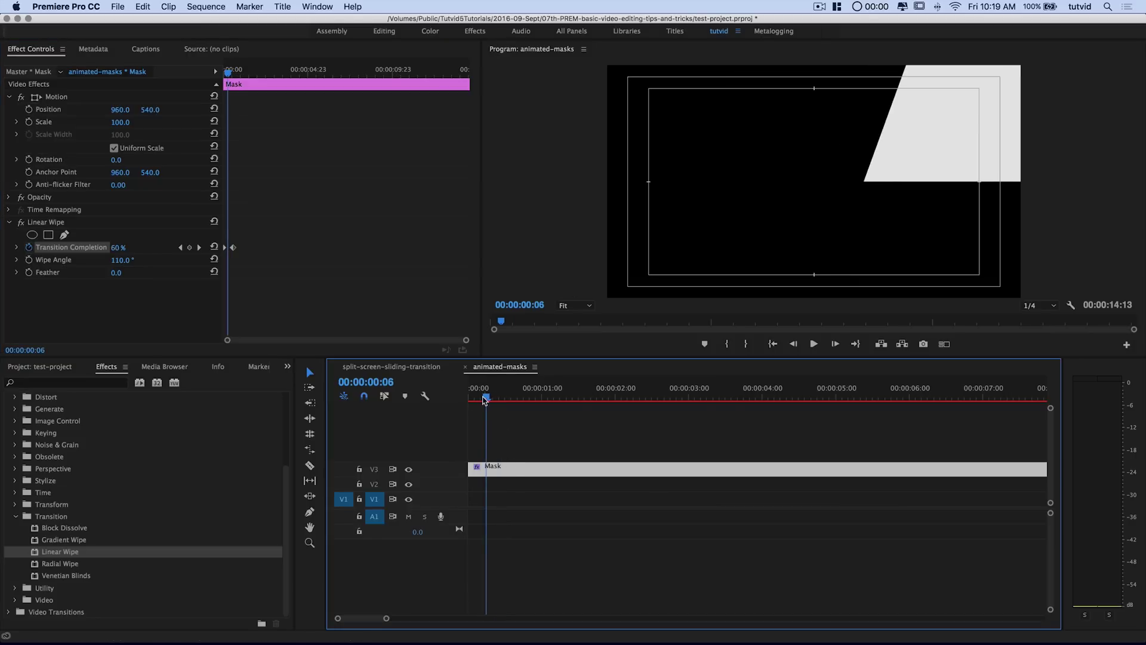
mouse_move(485, 401)
mouse_down()
mouse_move(472, 399)
mouse_move(532, 399)
mouse_move(470, 399)
mouse_move(528, 404)
mouse_move(471, 404)
mouse_move(509, 410)
mouse_move(525, 404)
mouse_move(472, 401)
mouse_up()
click(198, 248)
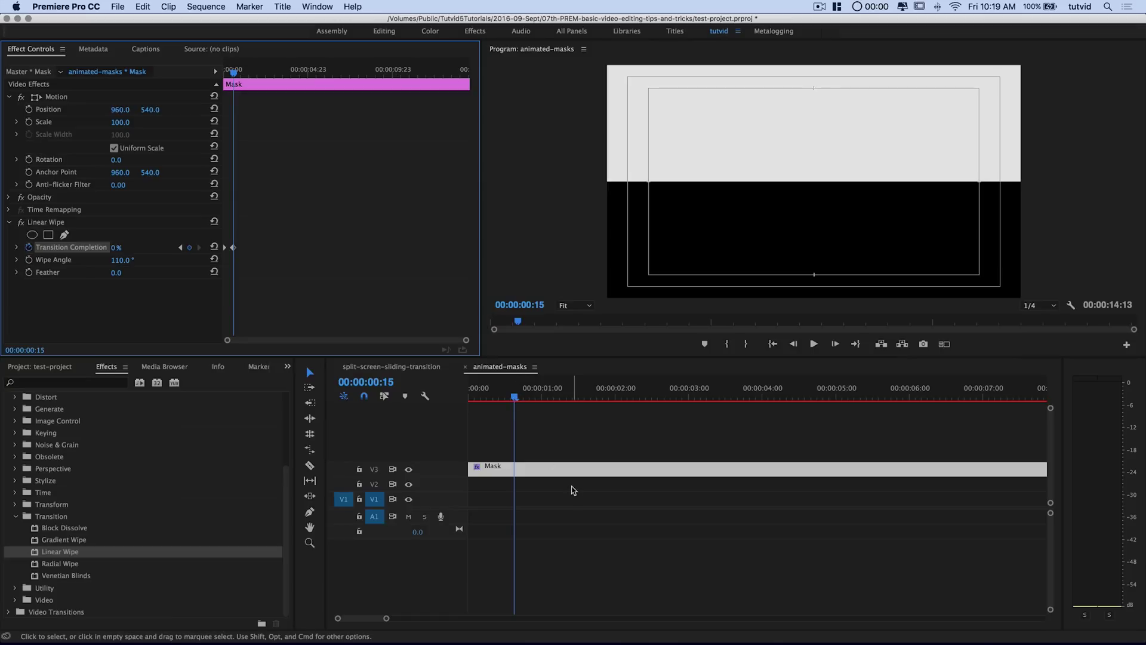
mouse_move(917, 643)
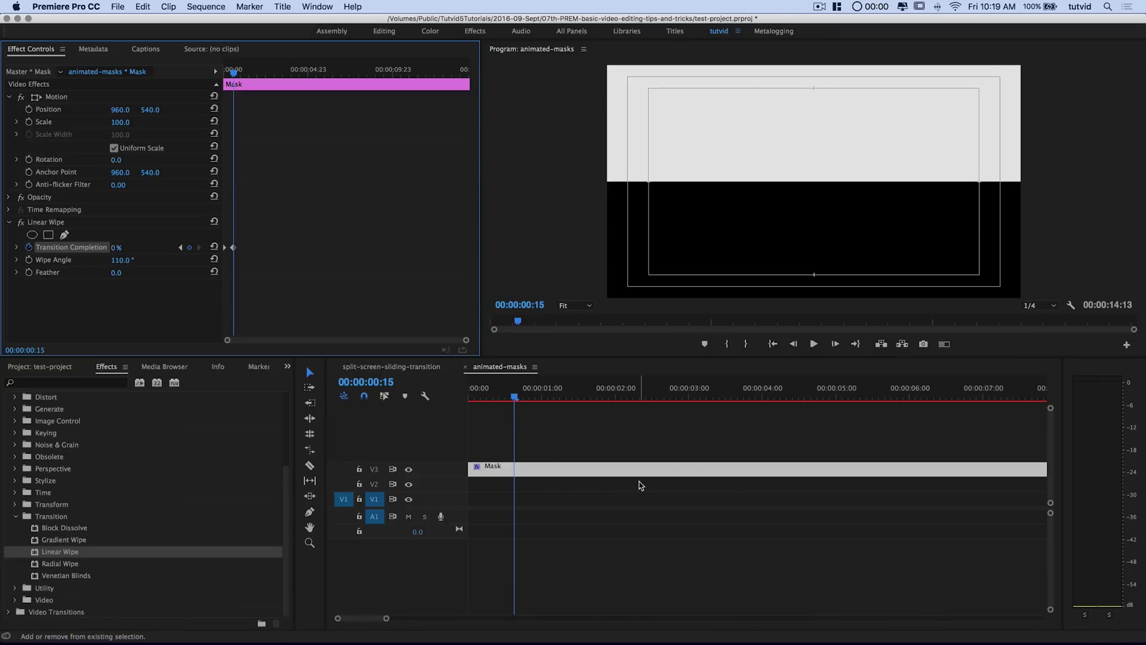
key(space)
key(space)
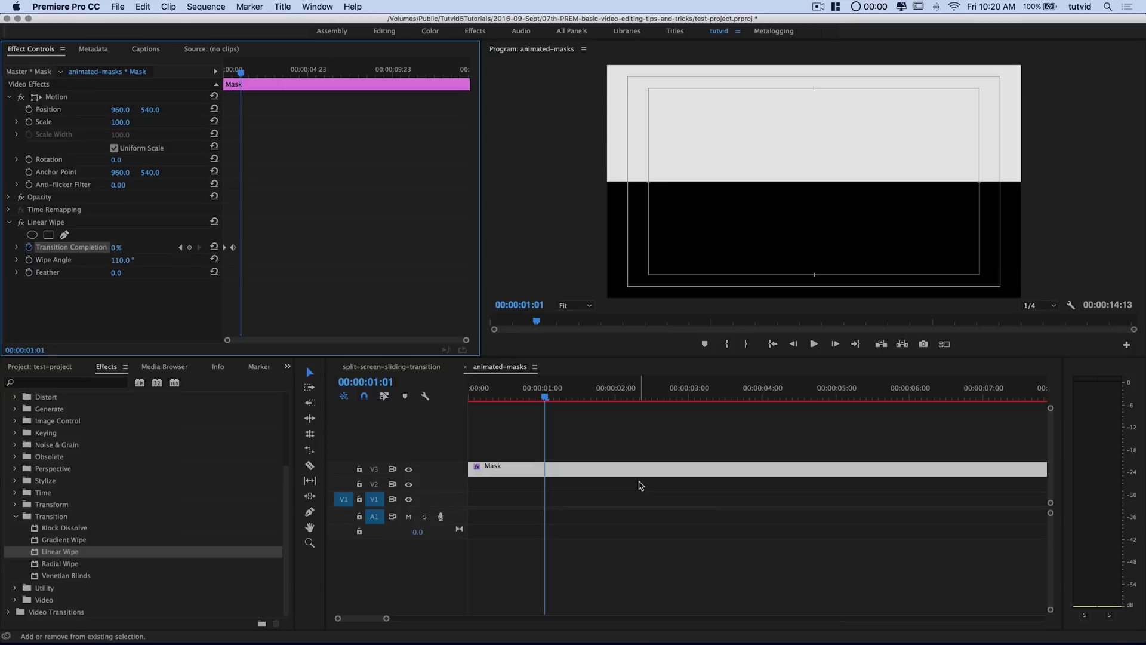
key(space)
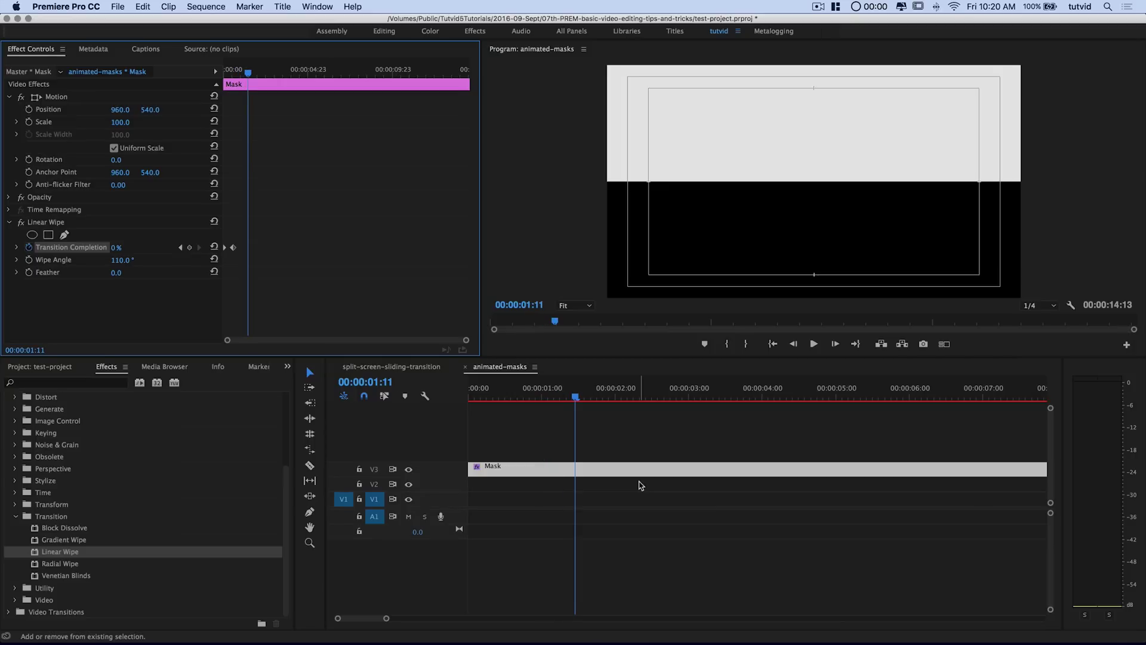
key(space)
key(space)
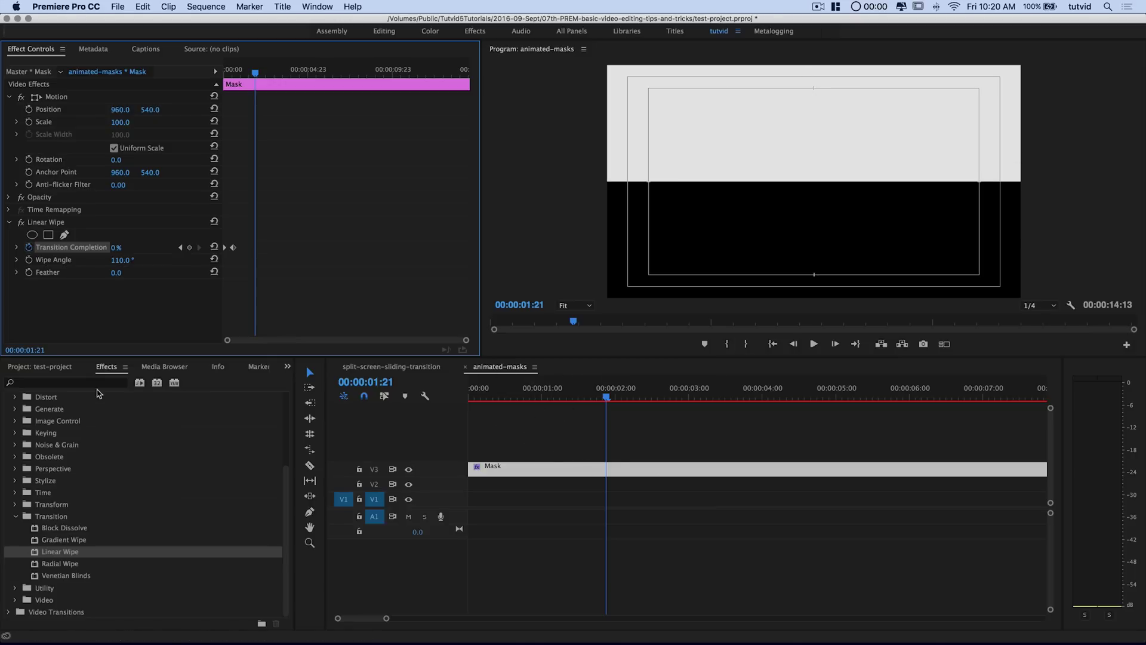
- Place the Mask sequence on track V2 at the playhead and select it
click(48, 367)
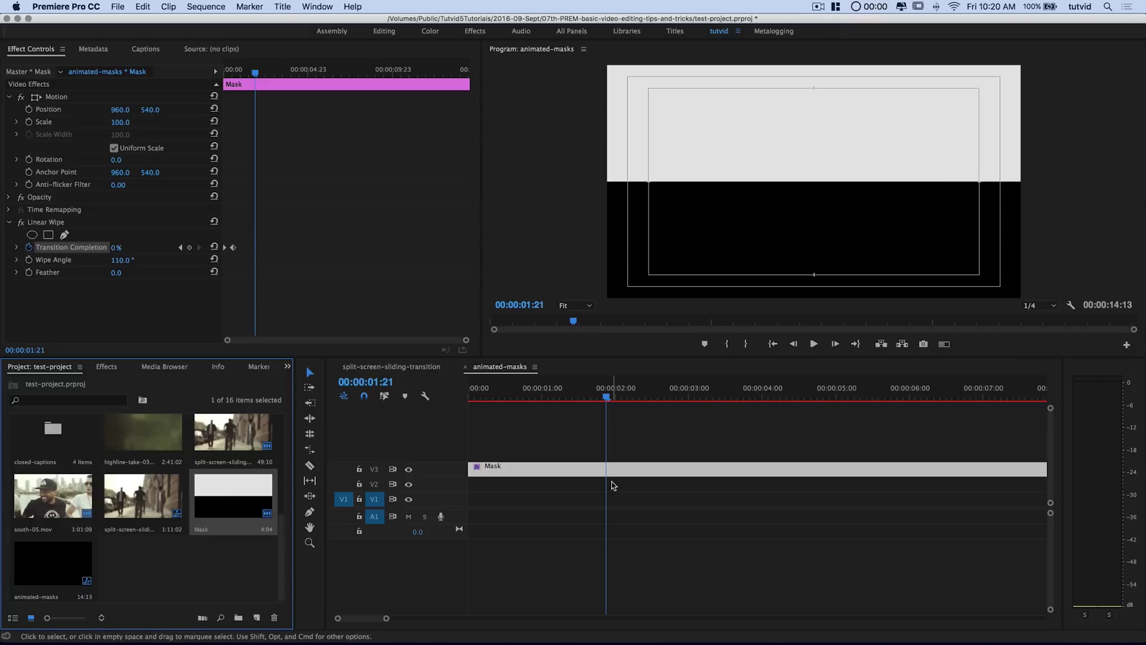
drag(273, 510, 607, 484)
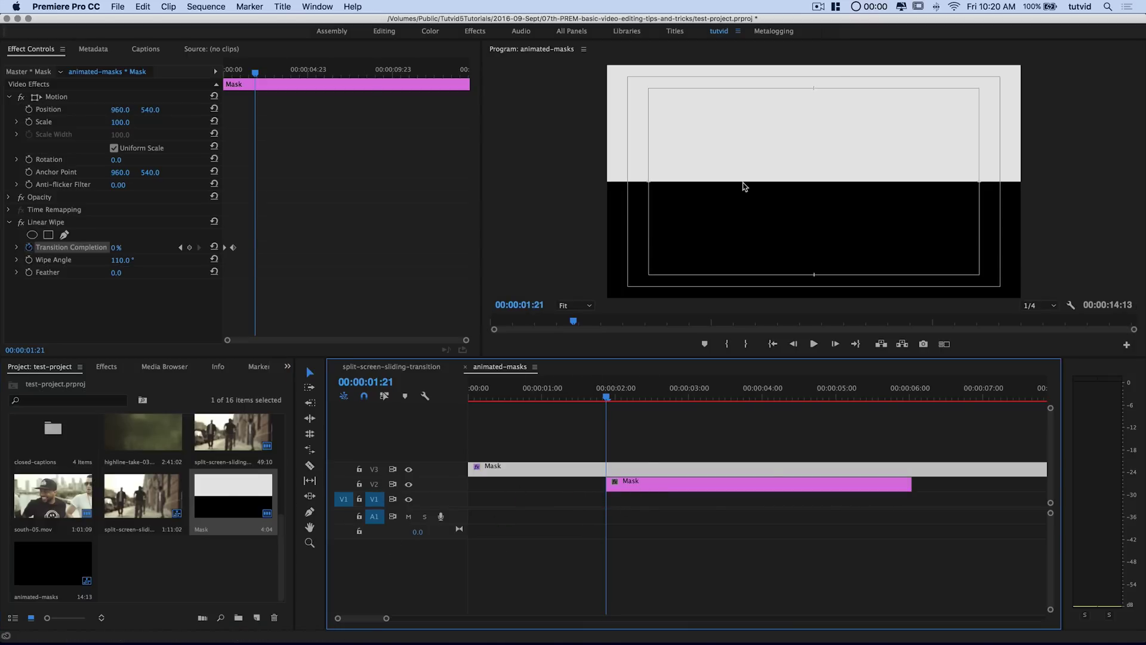
click(646, 486)
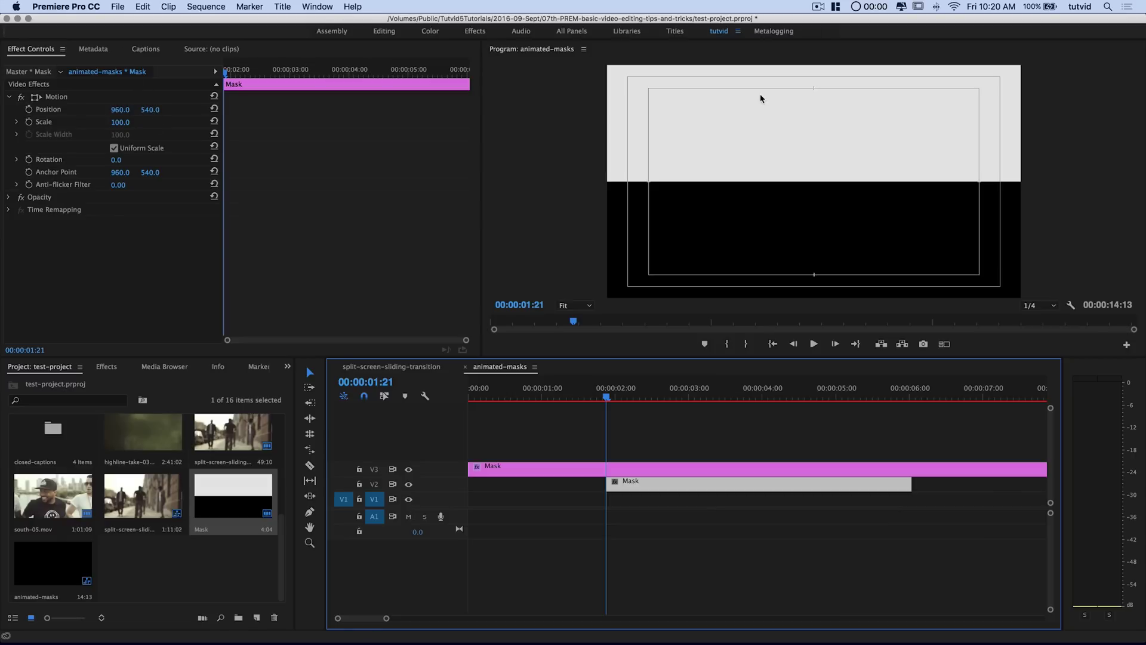
- Move the new clip down to Position Y 1080, after trying 716 and 1079
click(150, 110)
text(716)
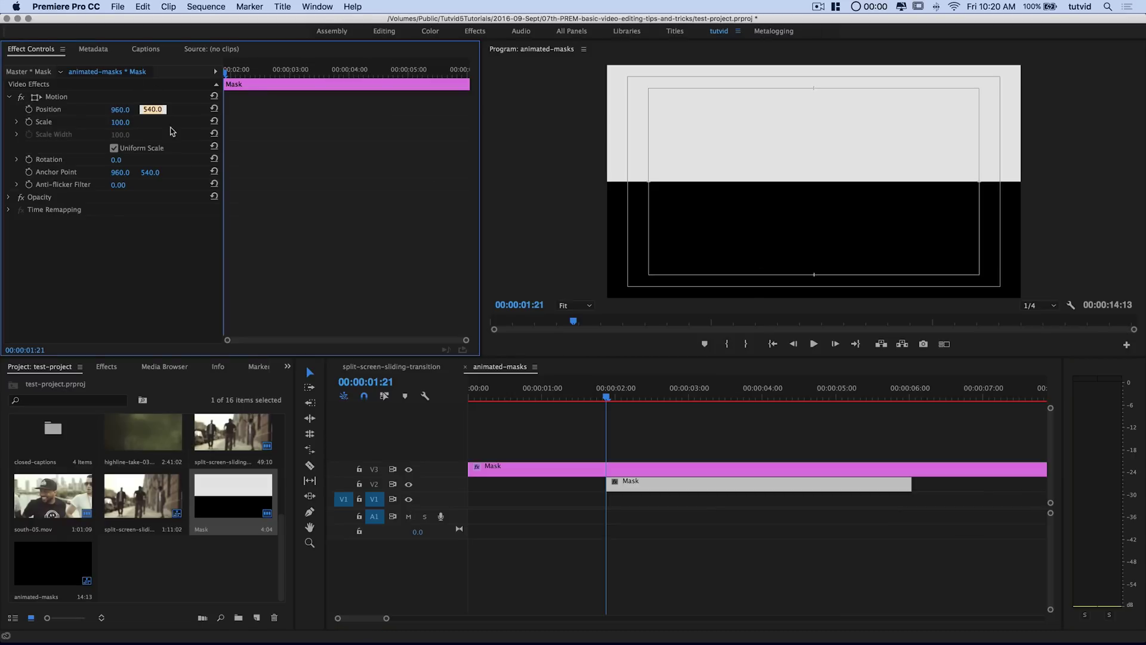
key(Return)
mouse_move(146, 109)
mouse_down()
mouse_move(364, 109)
mouse_move(142, 120)
mouse_up()
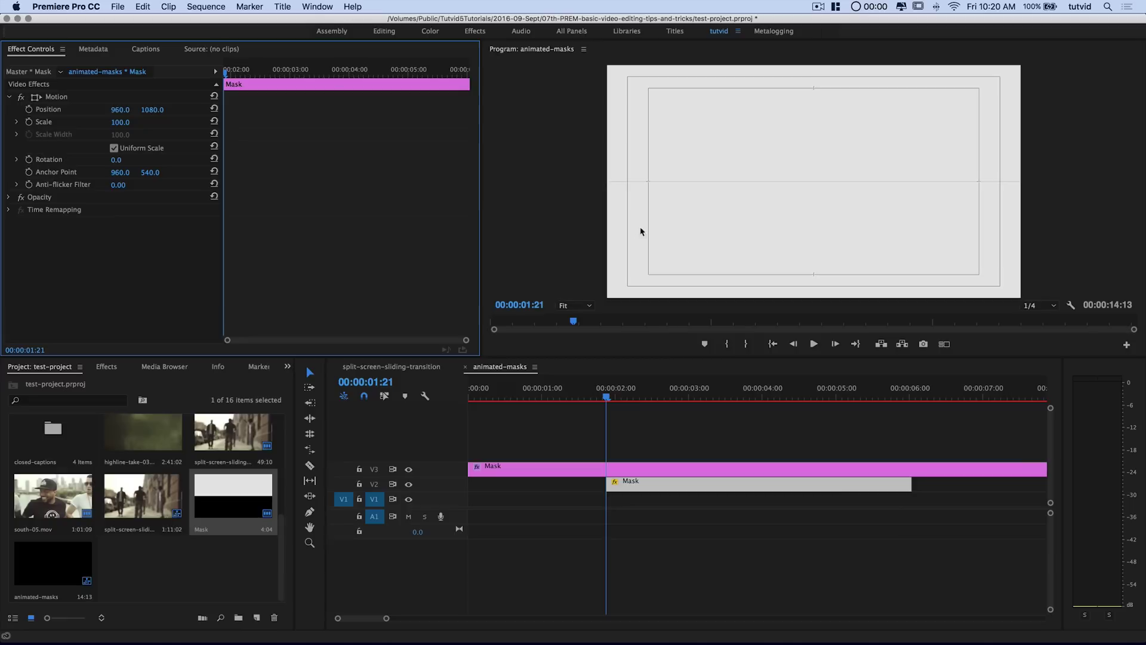
click(681, 210)
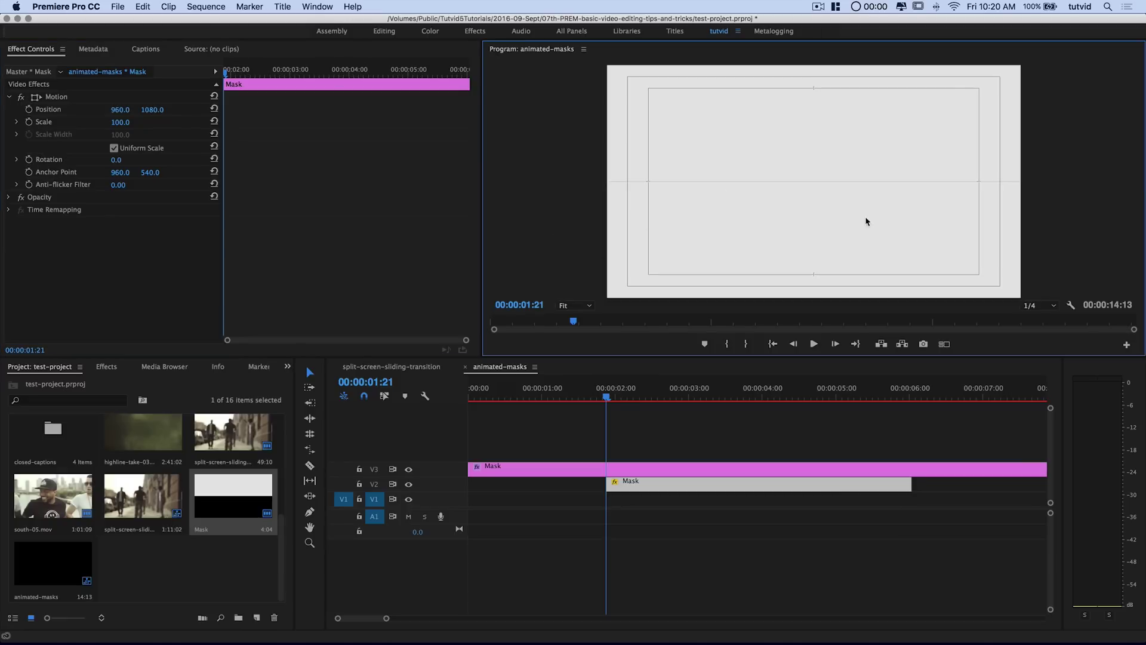
click(152, 110)
text(107)
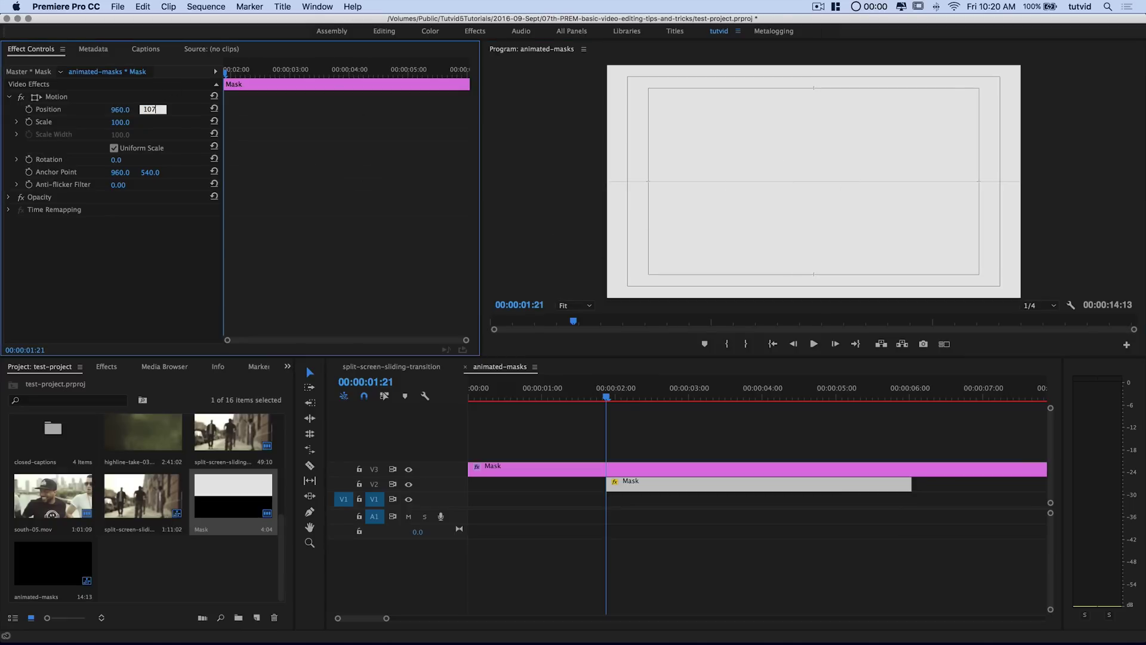
text(9)
key(Tab)
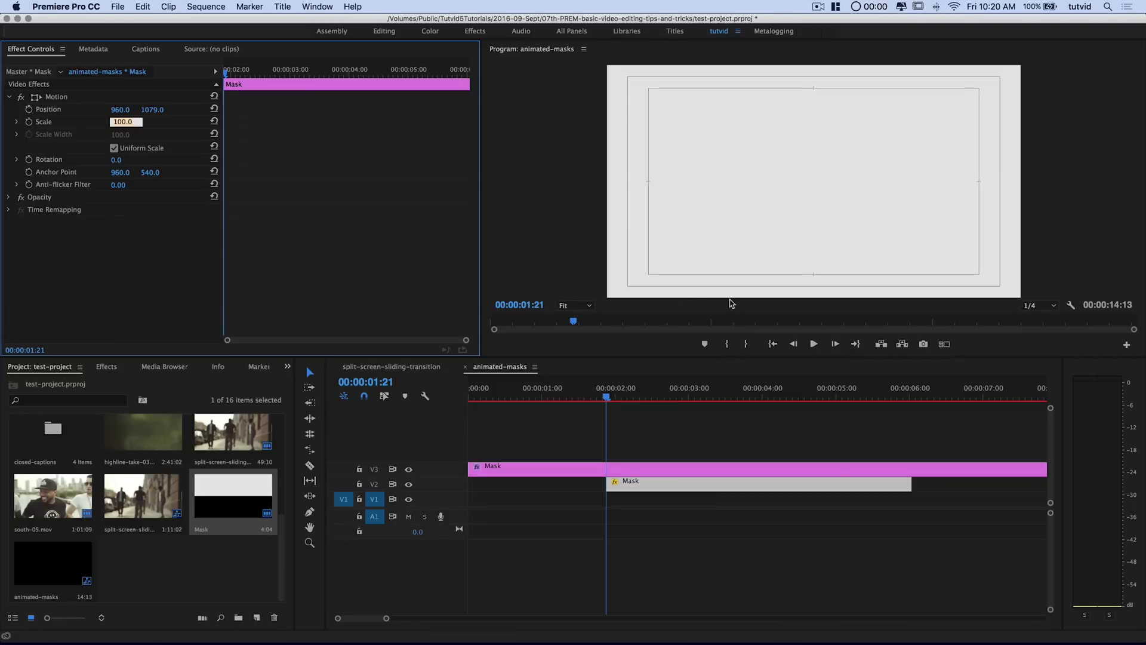
click(1068, 237)
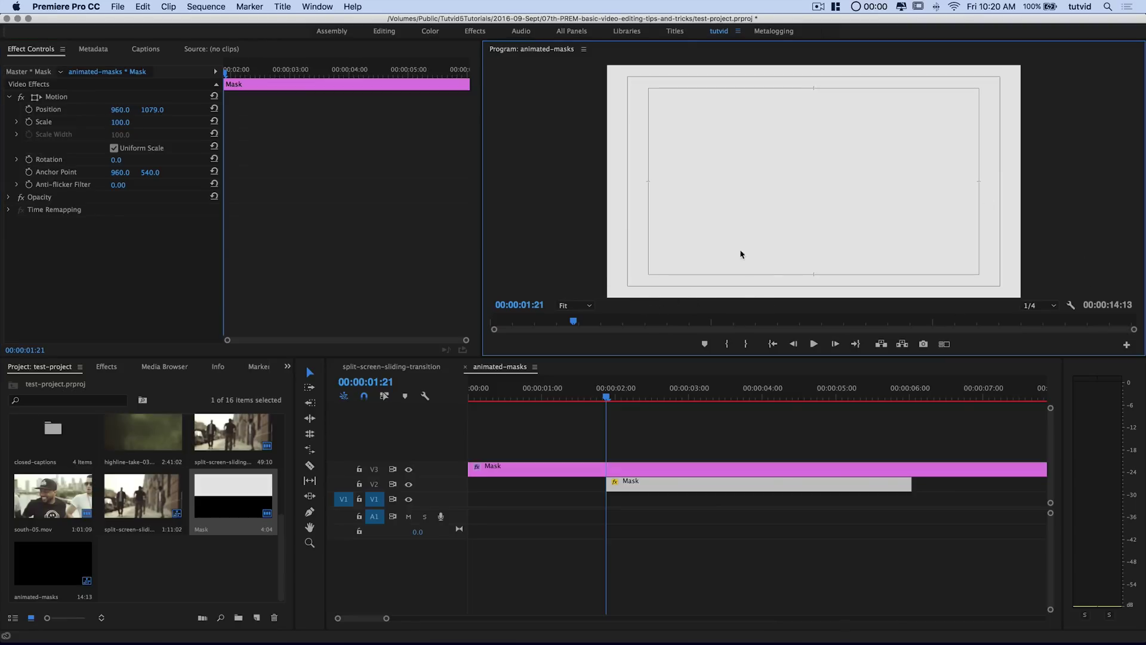
click(151, 110)
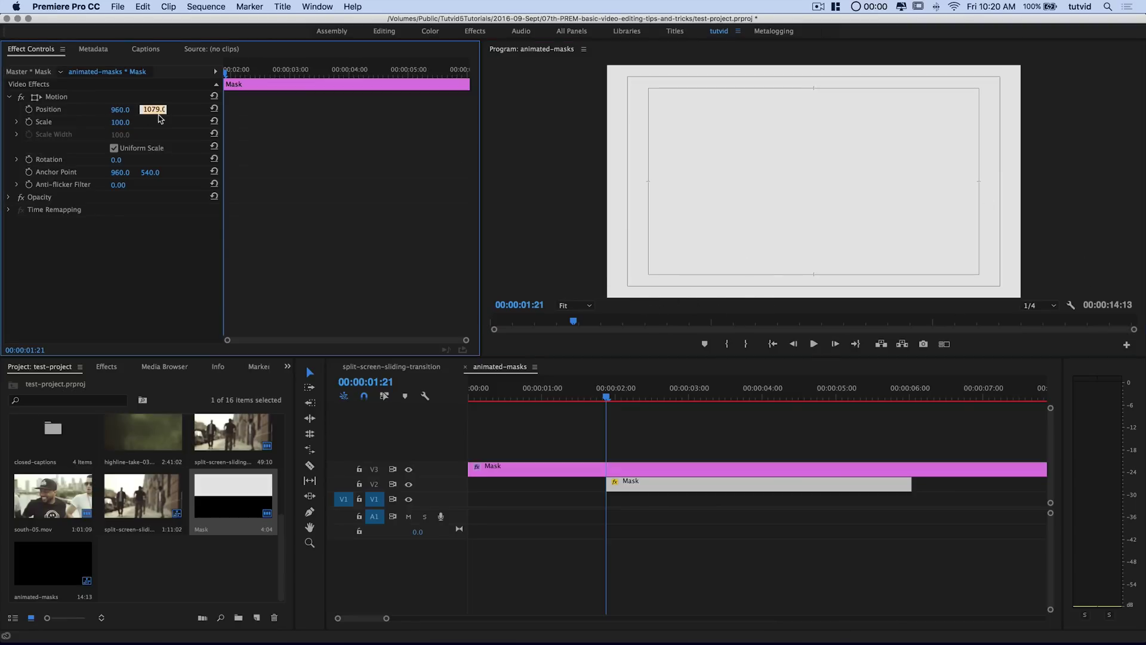
text(1080)
key(Tab)
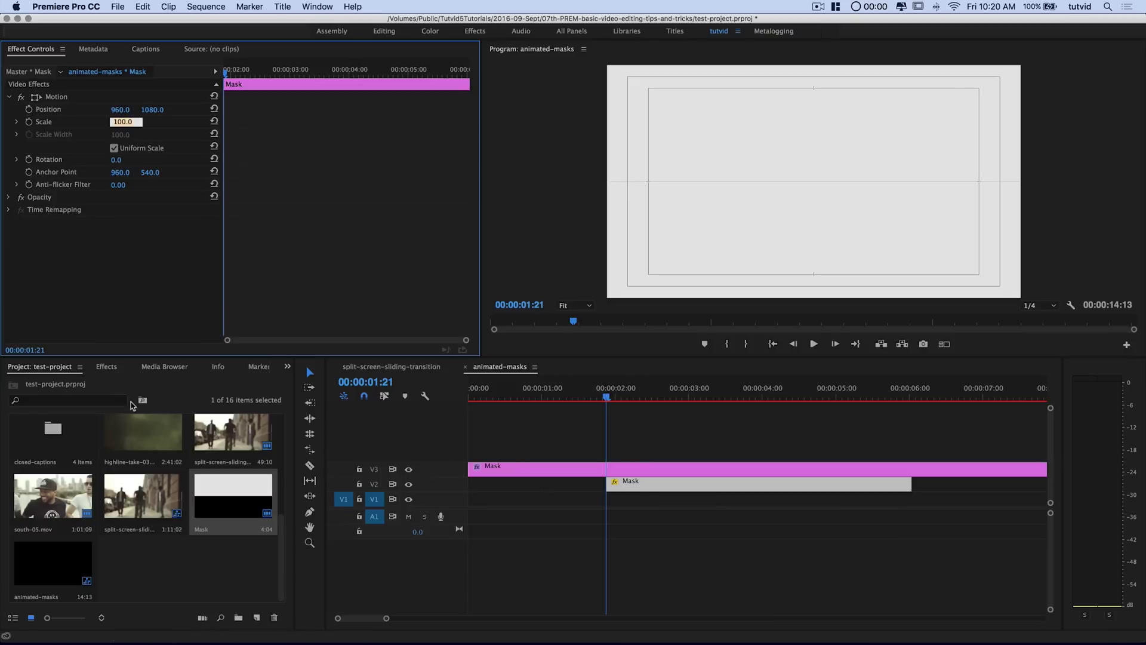
- Apply Linear Wipe to the V2 Mask clip and fit the sequence in the timeline
click(107, 366)
drag(70, 555, 1009, 470)
key(backslash)
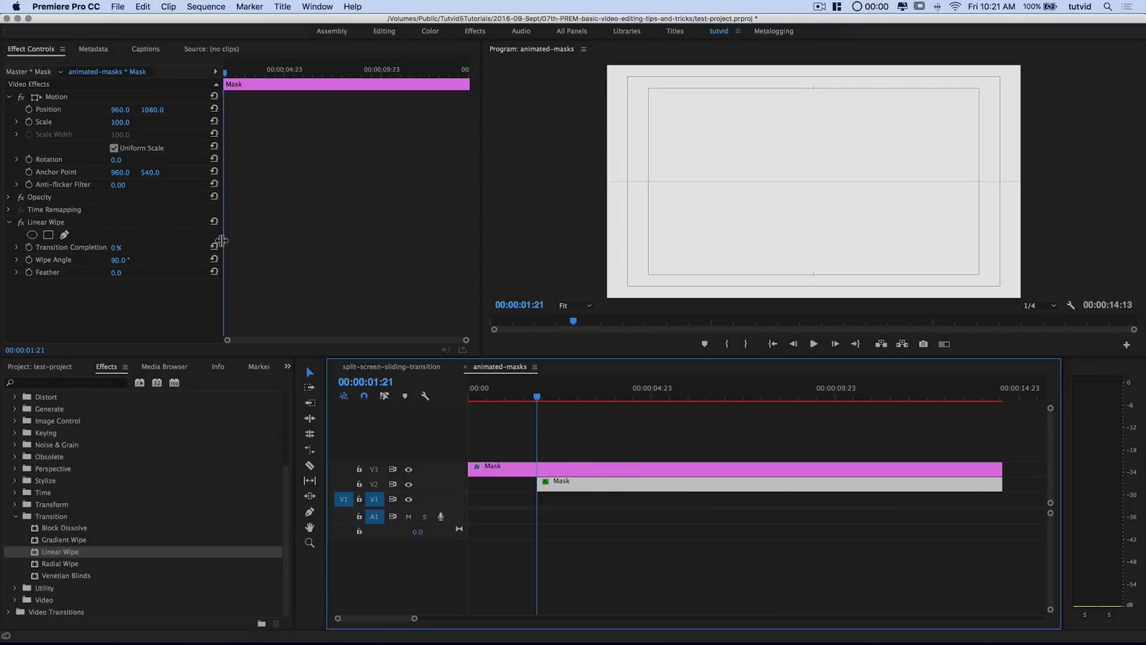
- Keyframe Transition Completion from 100% down to 0% at 00:00:02:12, then scrub to check
click(117, 247)
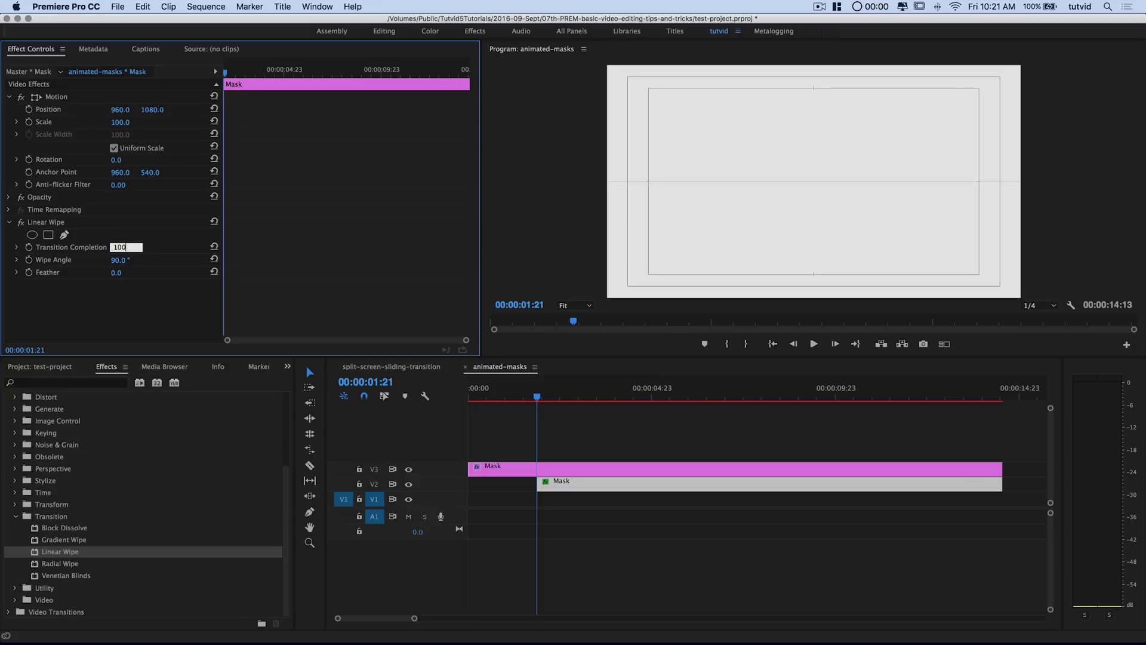
key(Tab)
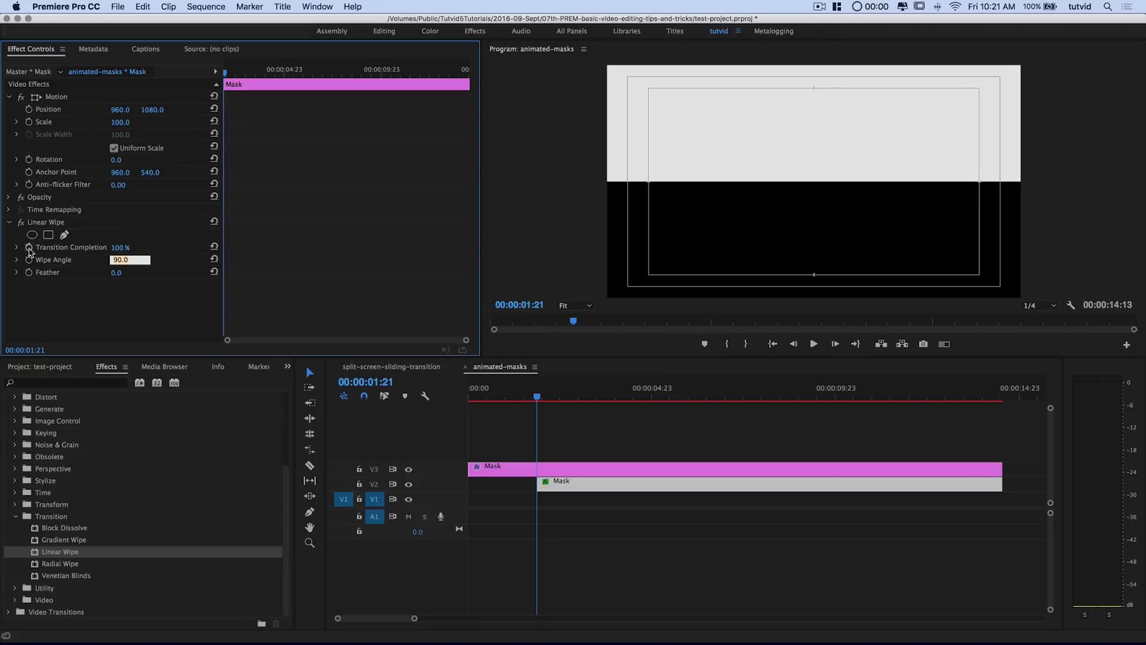
click(28, 248)
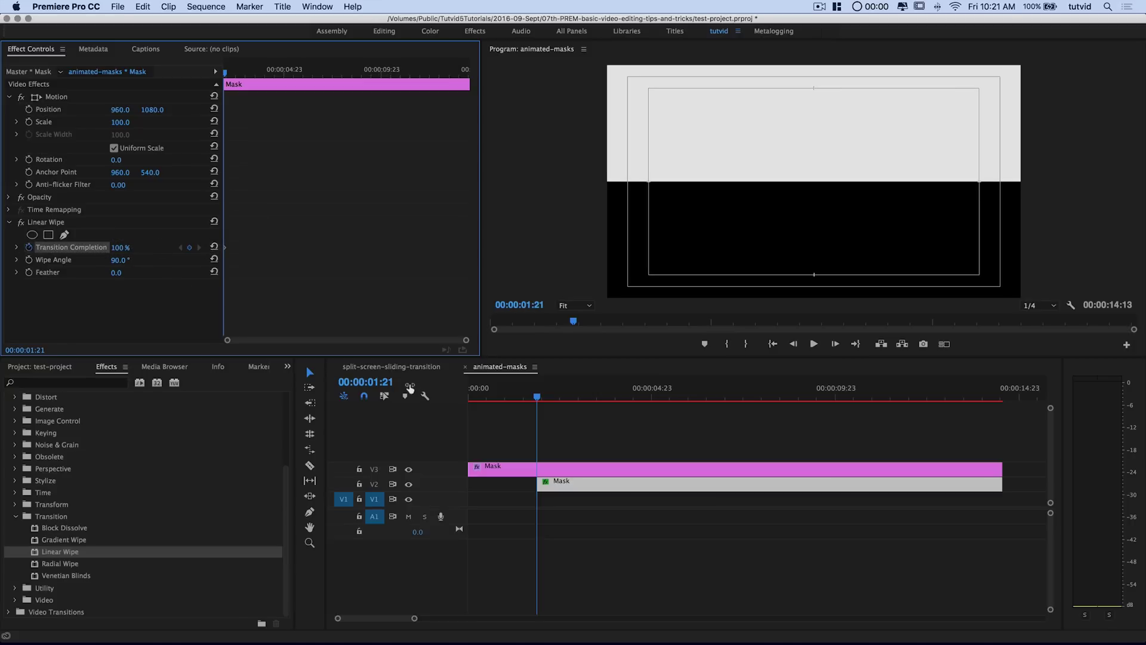
key(shift+Right)
key(shift+Right)
key(shift+Right)
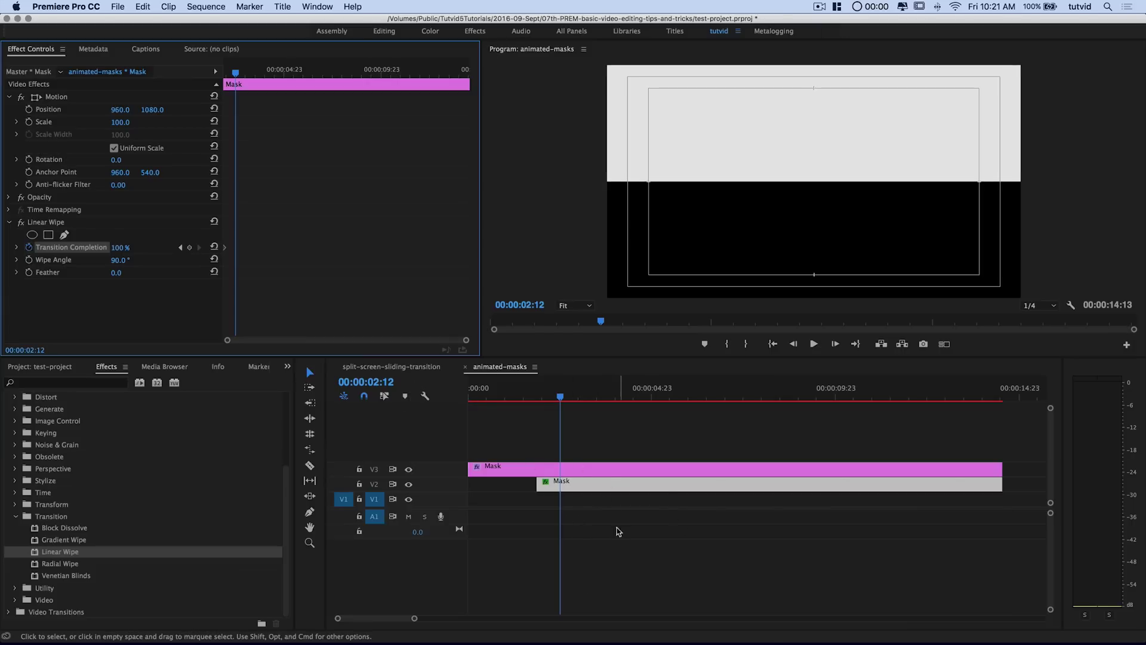
click(120, 247)
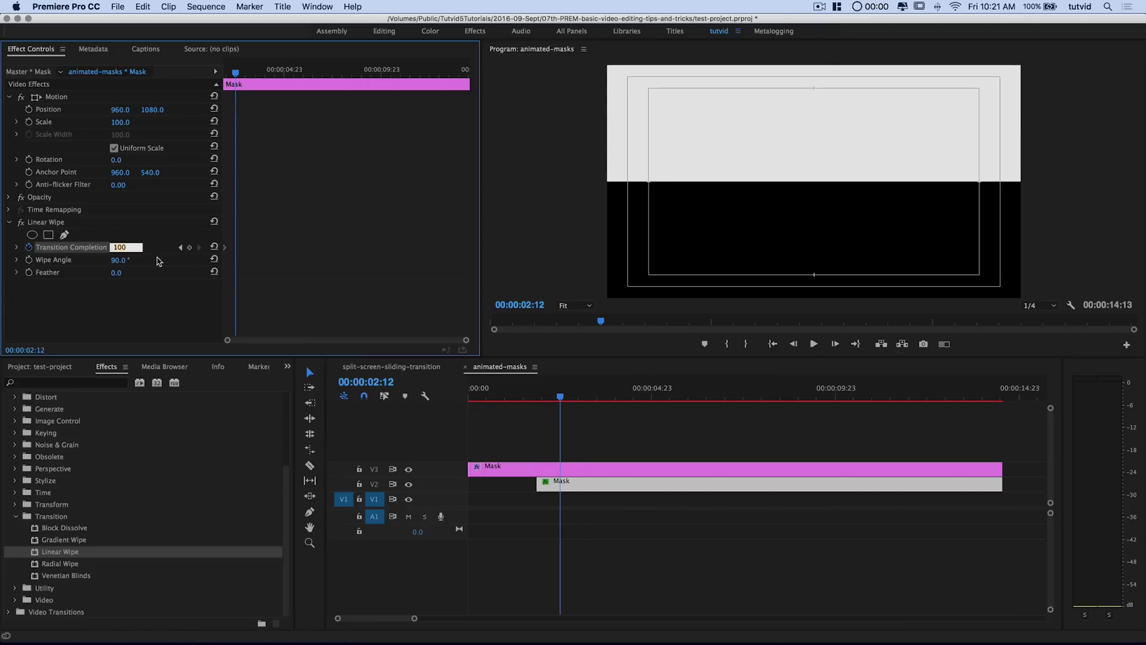
key(Tab)
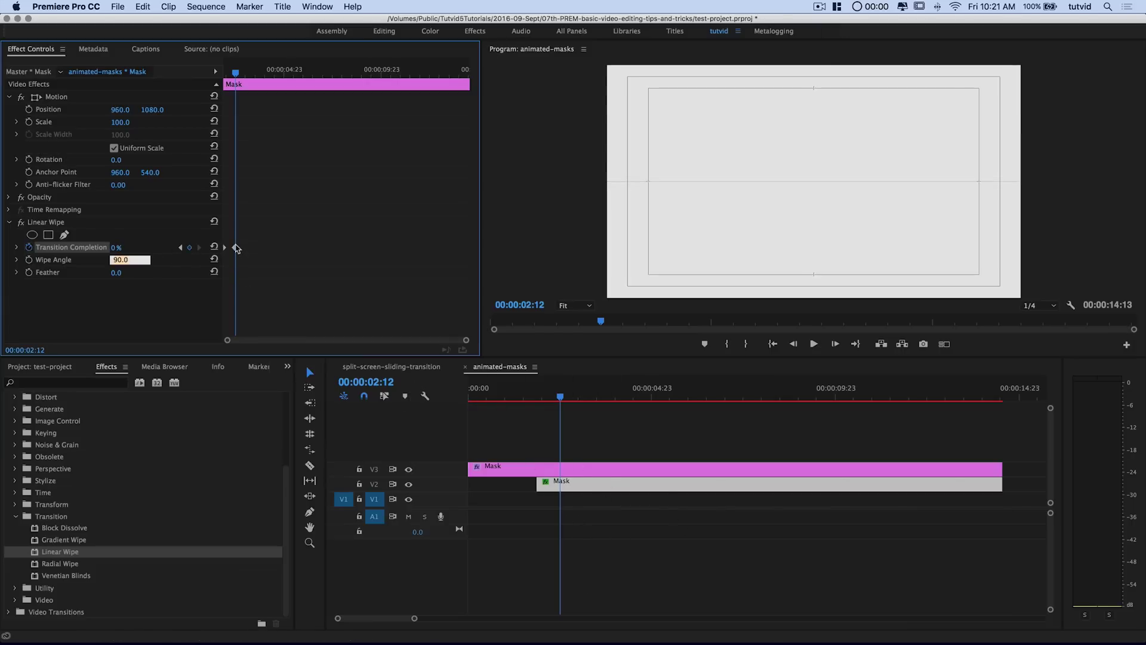
mouse_move(564, 397)
mouse_down()
mouse_move(536, 399)
mouse_move(569, 399)
mouse_move(546, 409)
mouse_up()
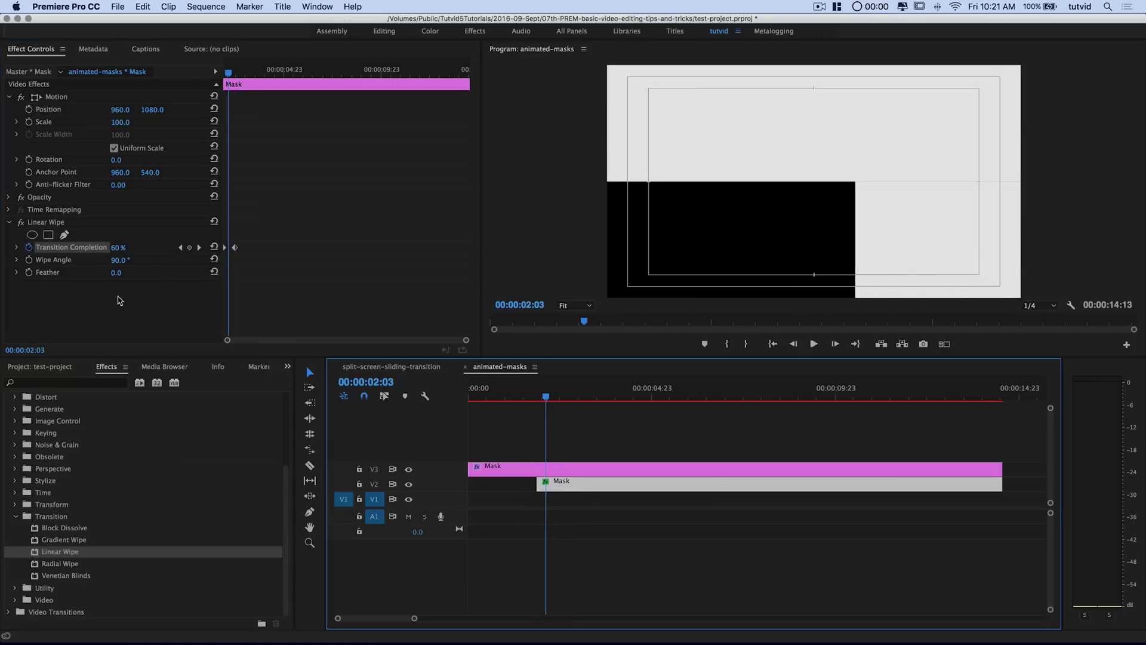
- Flip the Wipe Angle to -90° and scrub to preview the reversed wipe
click(119, 261)
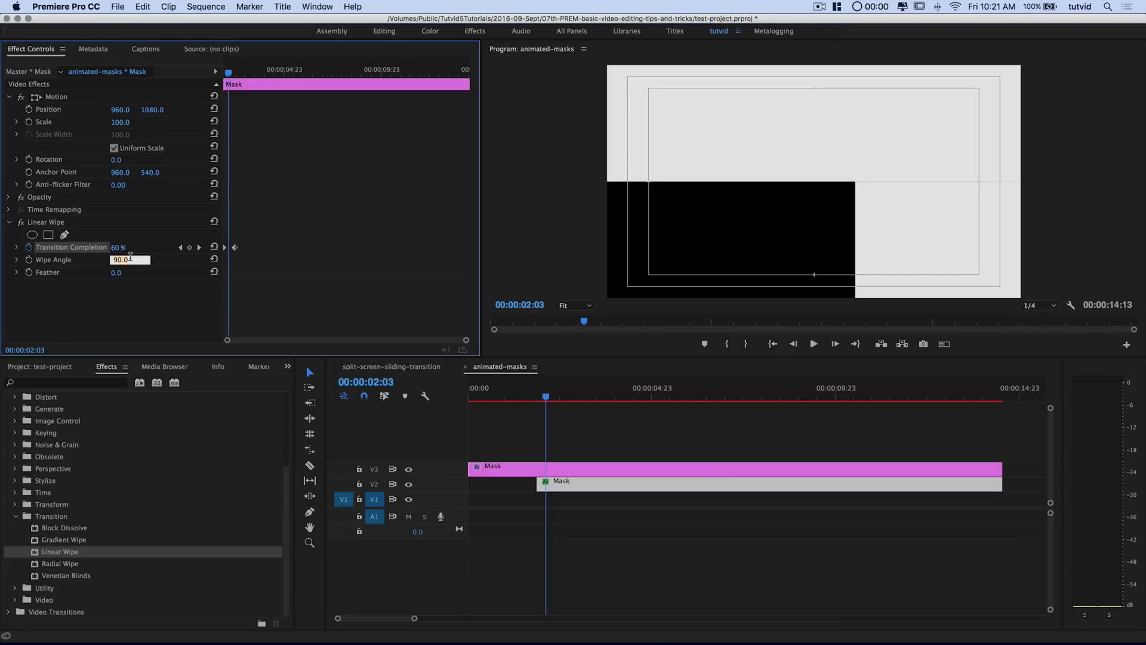
text(-90)
key(Return)
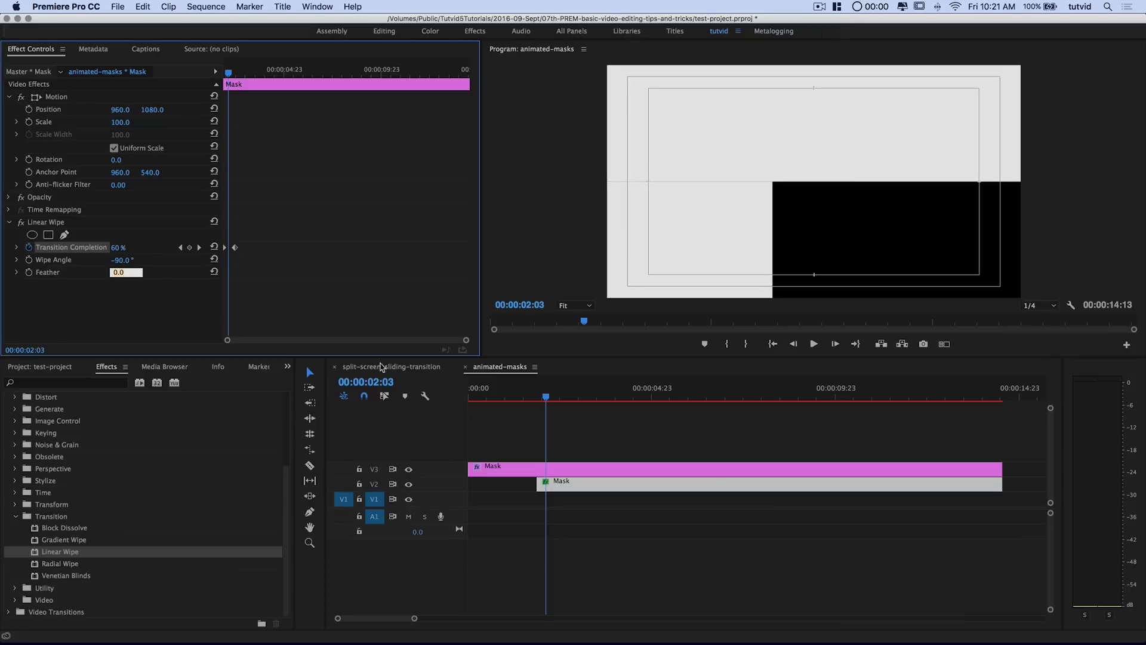
drag(546, 398, 476, 400)
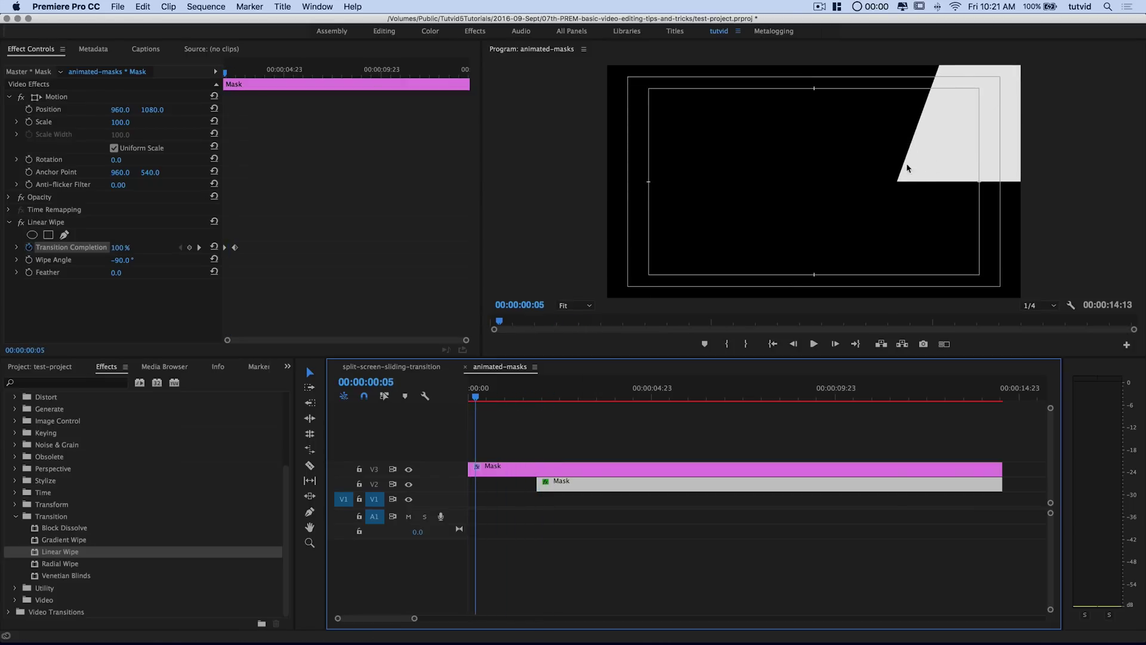
click(529, 398)
drag(531, 399, 541, 399)
- Try a -110° Wipe Angle, then settle on -70° and scrub back
click(130, 258)
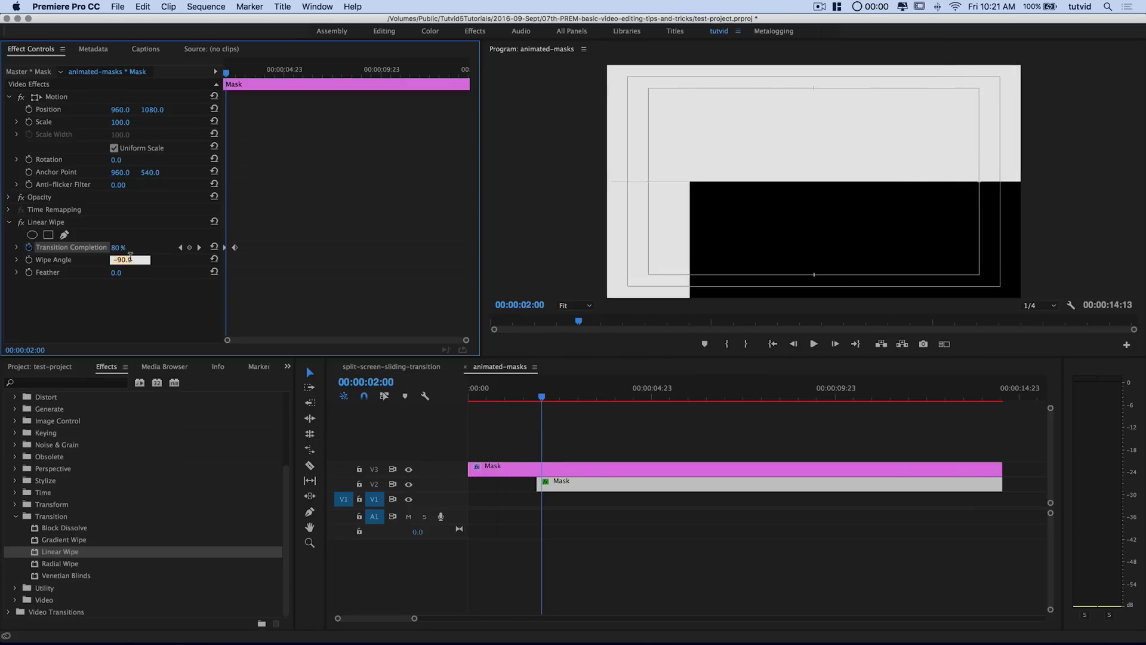
text(-110)
key(Tab)
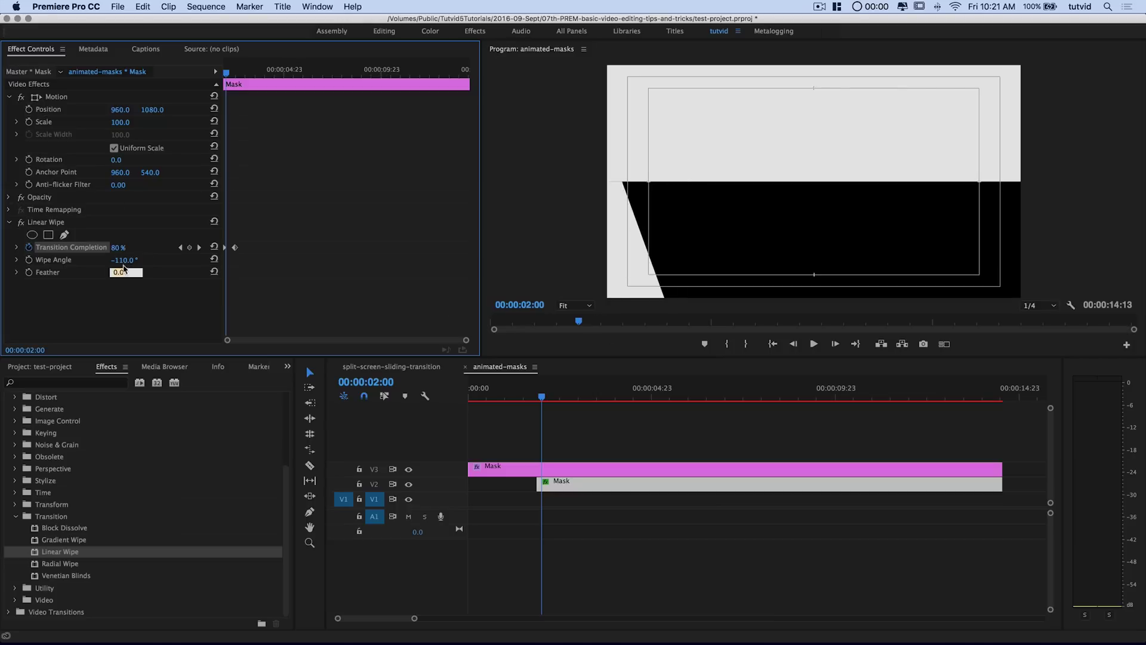
click(124, 261)
text(-70)
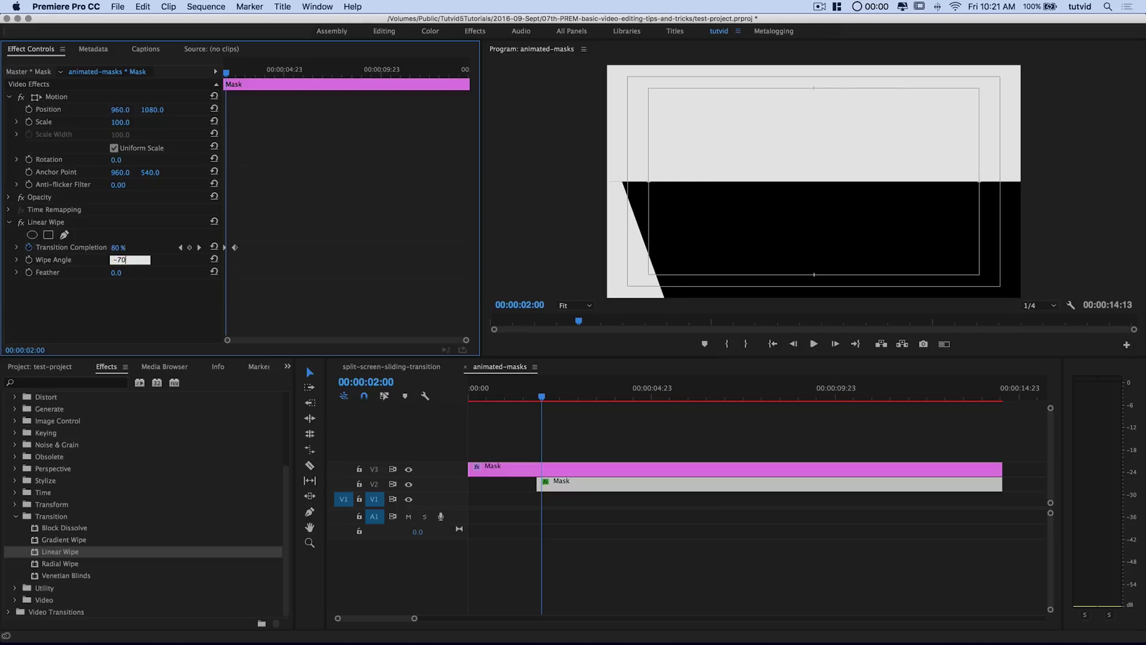
key(Tab)
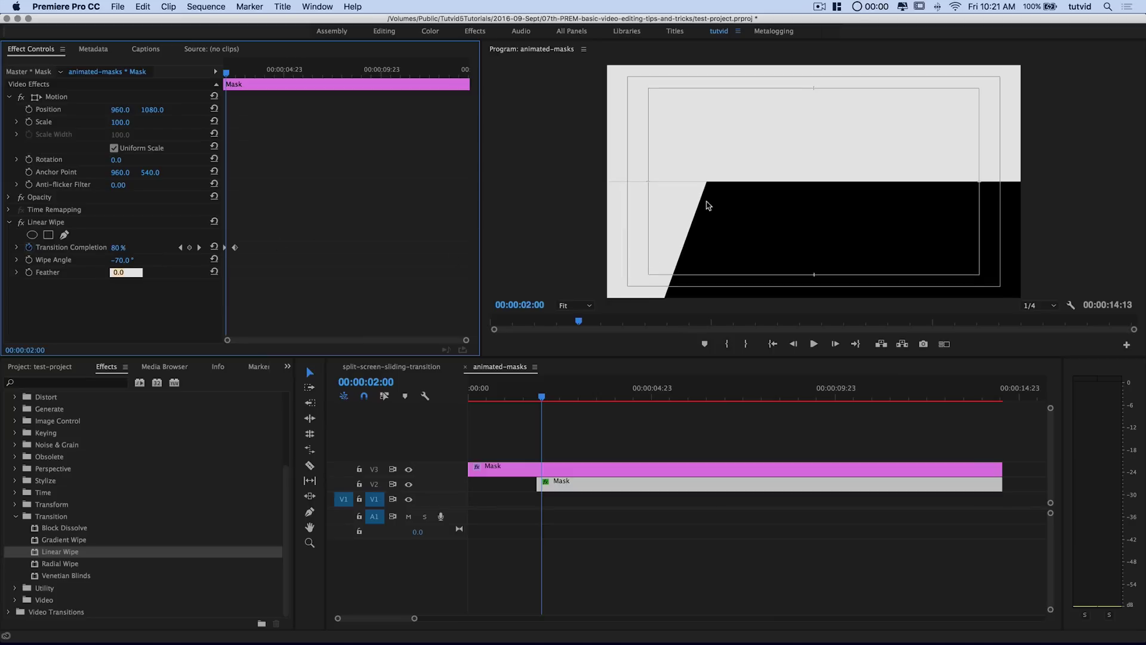
drag(542, 397, 439, 444)
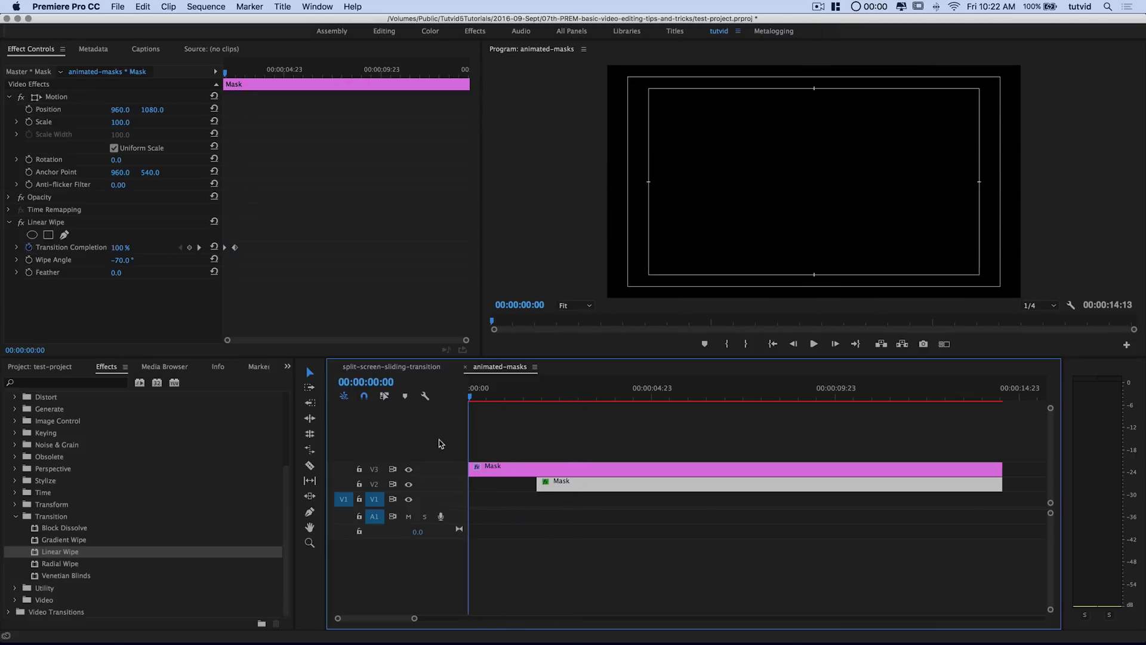
- Close animated-masks, play the transition in split-screen-sliding-transition, and select the animated-masks clip
click(465, 367)
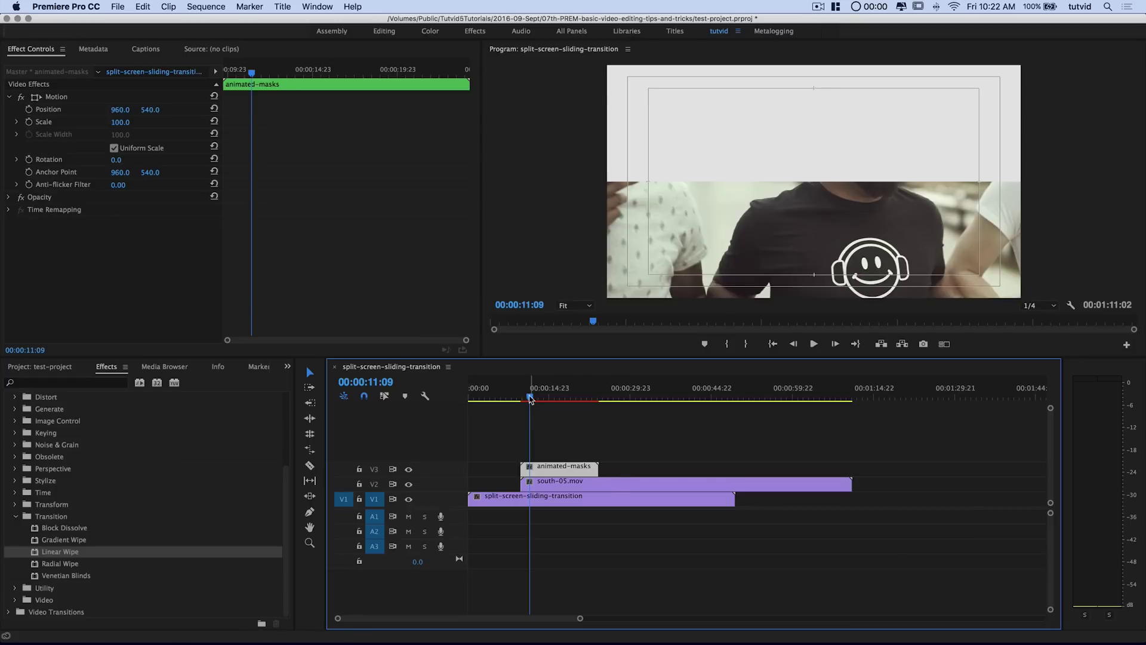
click(514, 399)
drag(514, 399, 517, 400)
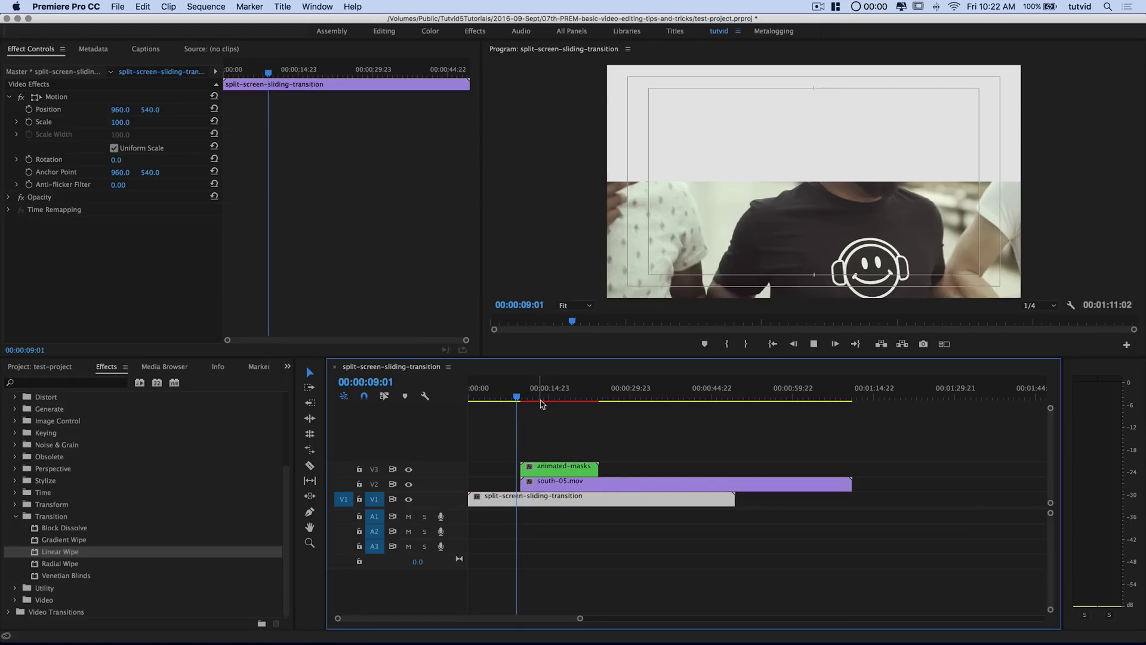
key(space)
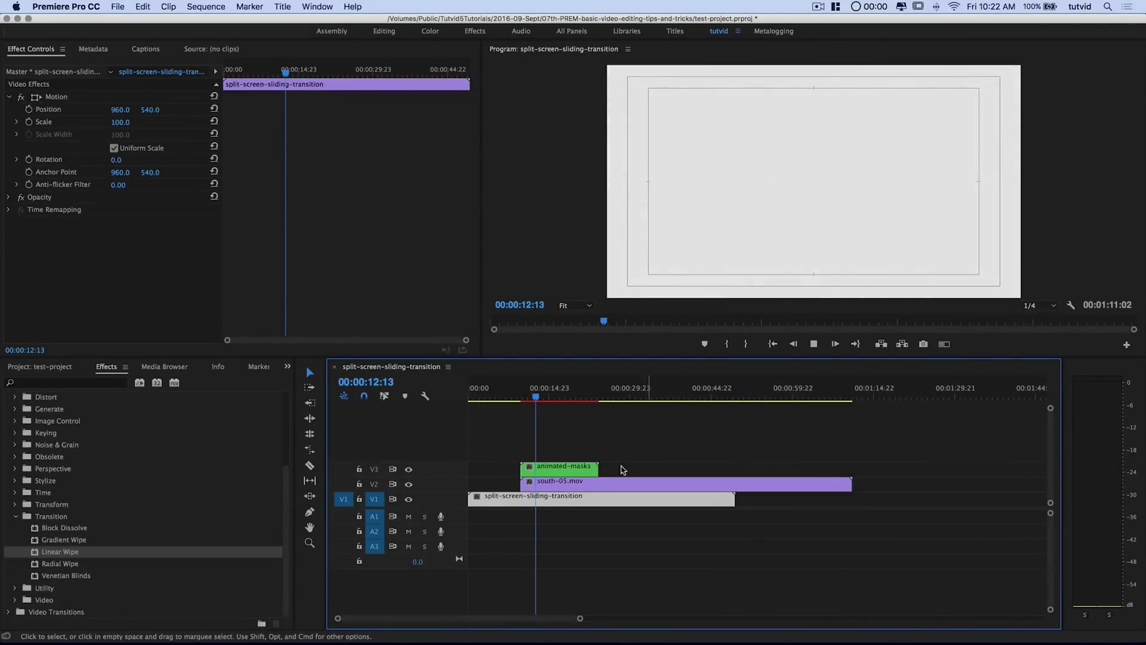
click(532, 397)
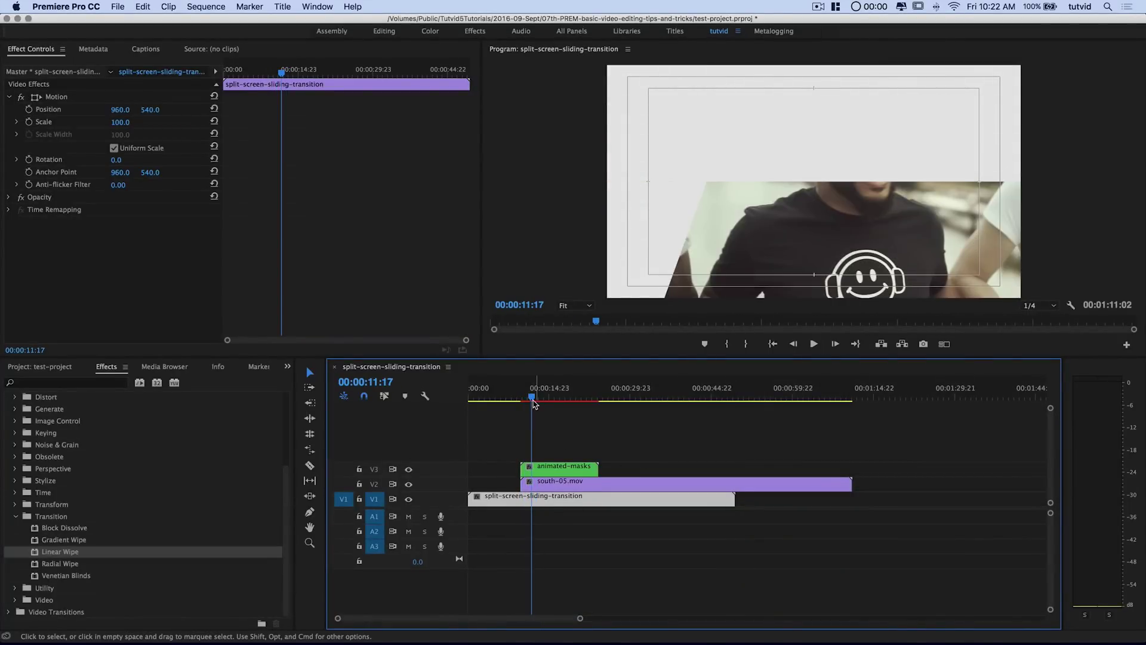
click(525, 397)
click(562, 469)
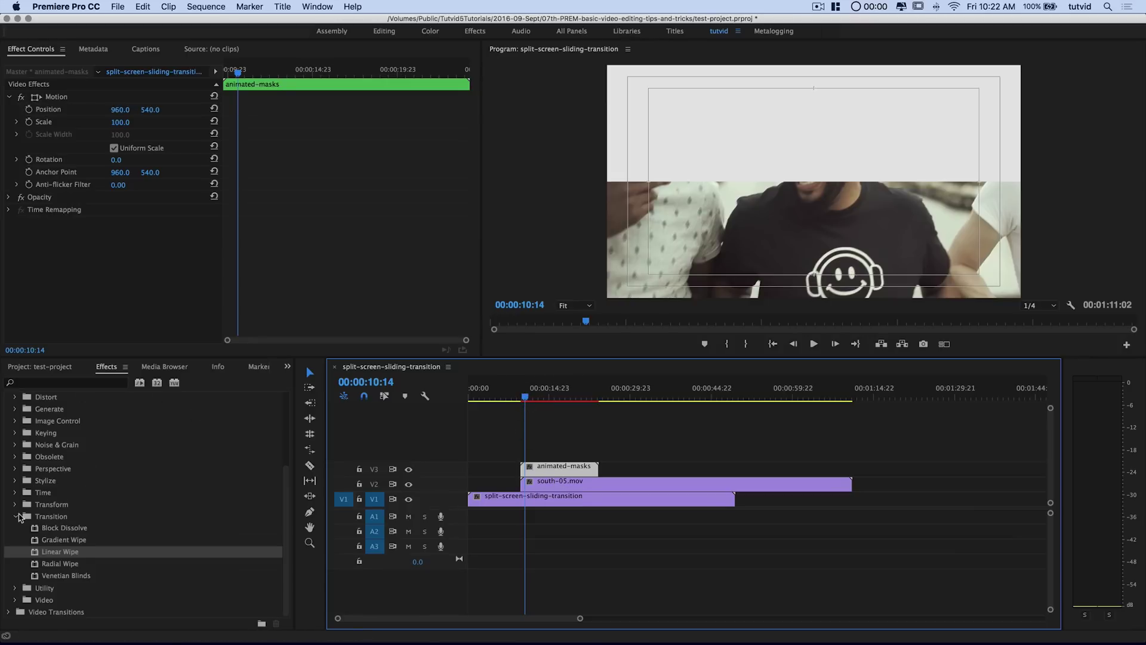
- Apply Track Matte Key from the Keying folder to south-05.mov
scroll(42, 495, up, 3)
scroll(54, 478, down, 2)
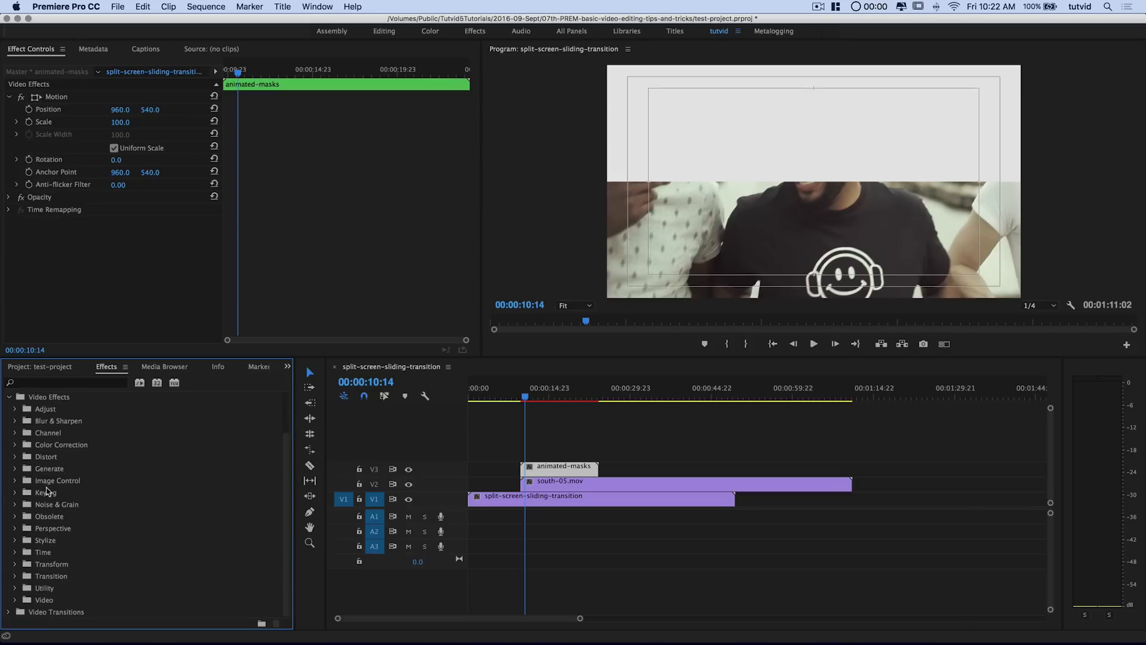
click(46, 491)
click(15, 493)
scroll(54, 504, down, 5)
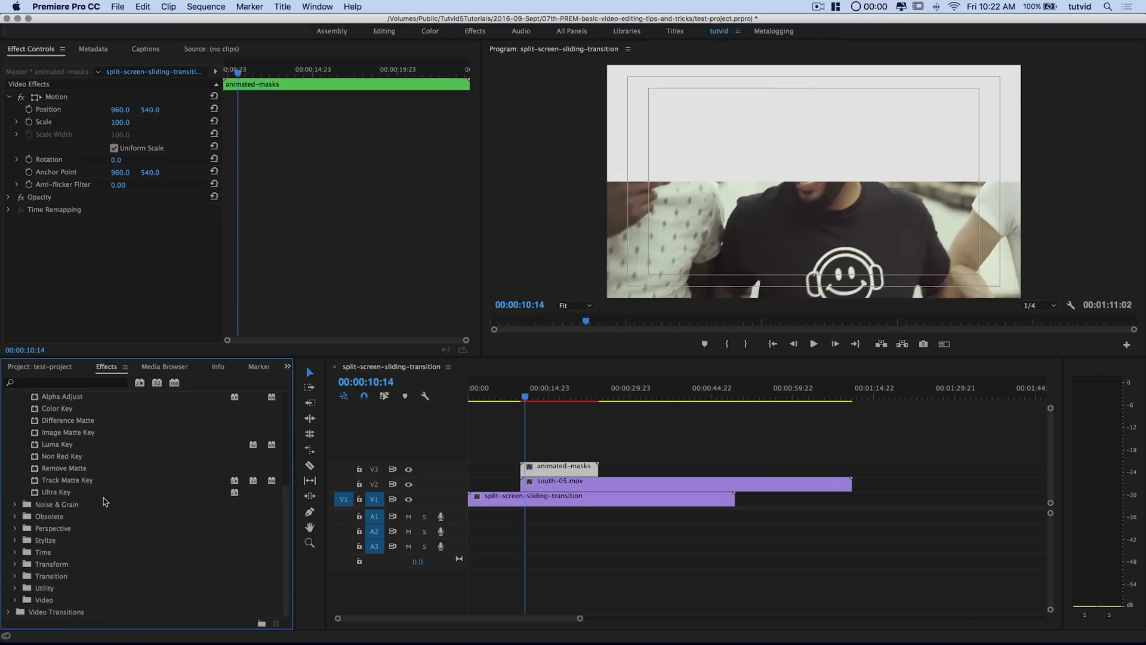
scroll(54, 506, up, 2)
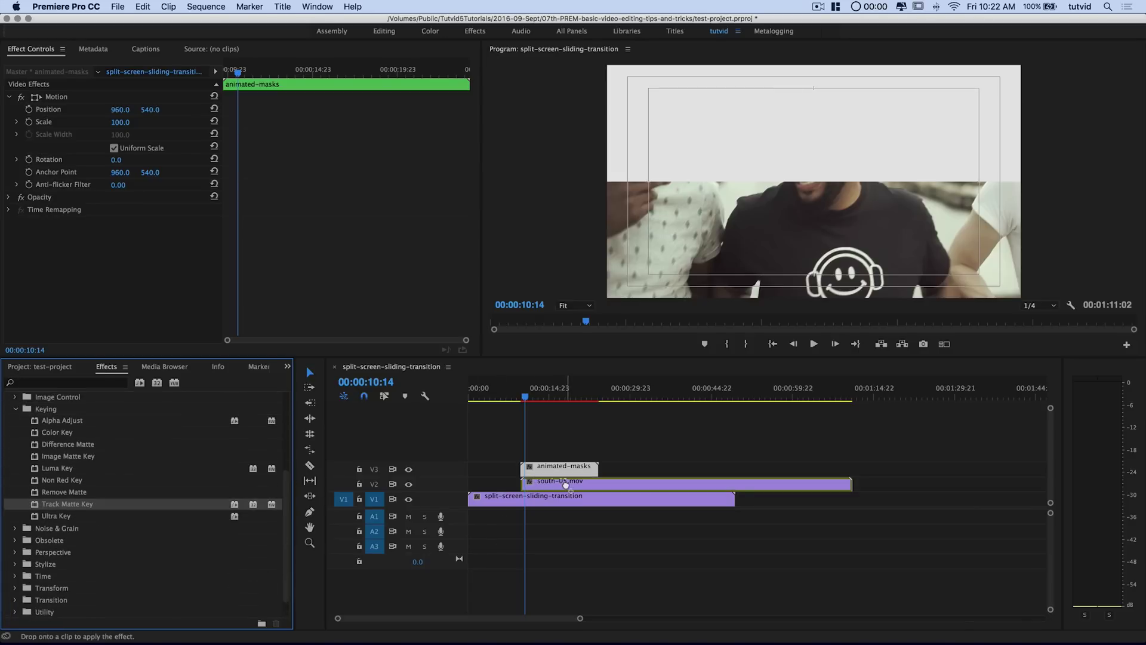
drag(566, 485, 568, 489)
drag(540, 394, 542, 394)
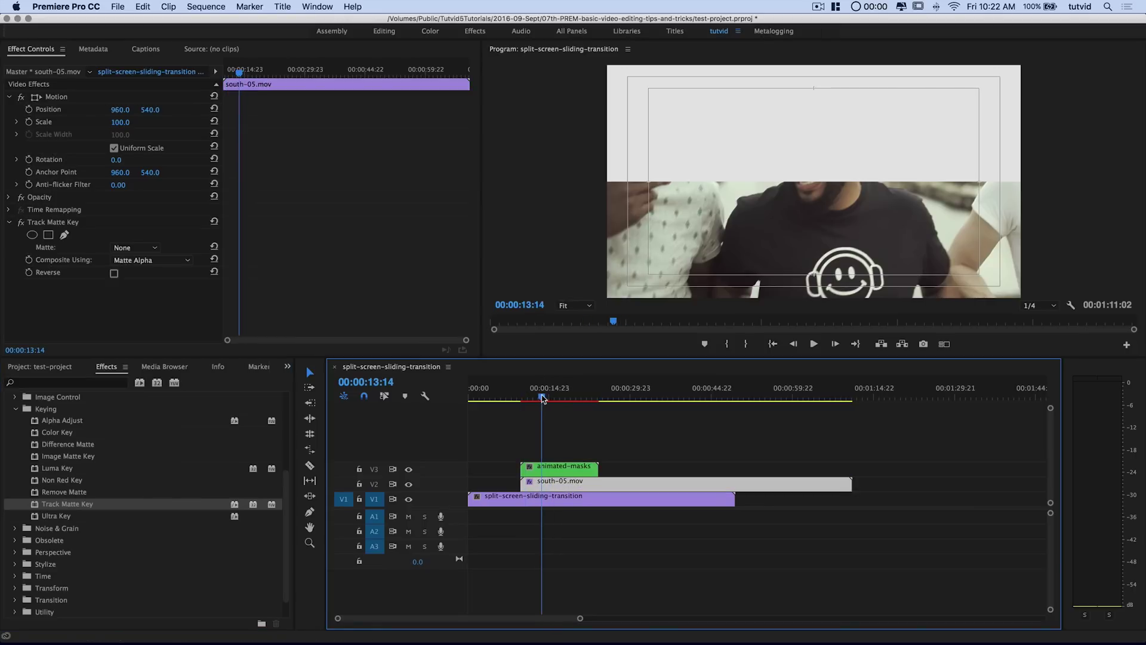
click(556, 468)
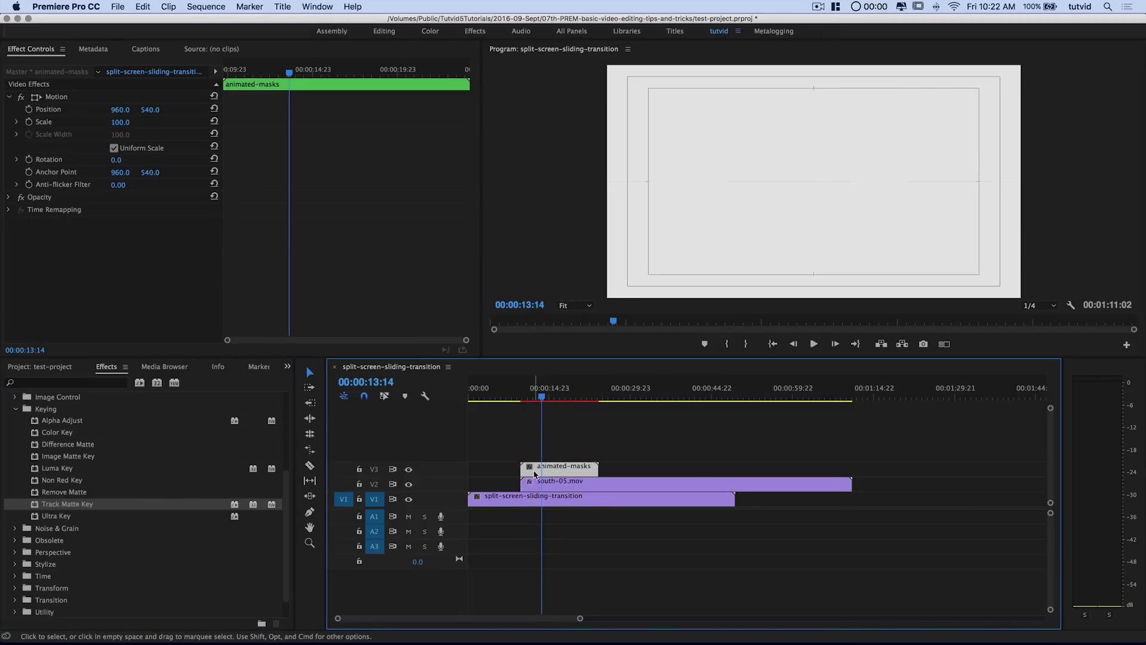
mouse_move(541, 397)
mouse_down()
mouse_move(524, 399)
mouse_move(538, 404)
mouse_up()
- Set south-05.mov's Track Matte Key matte to Video 3
click(548, 488)
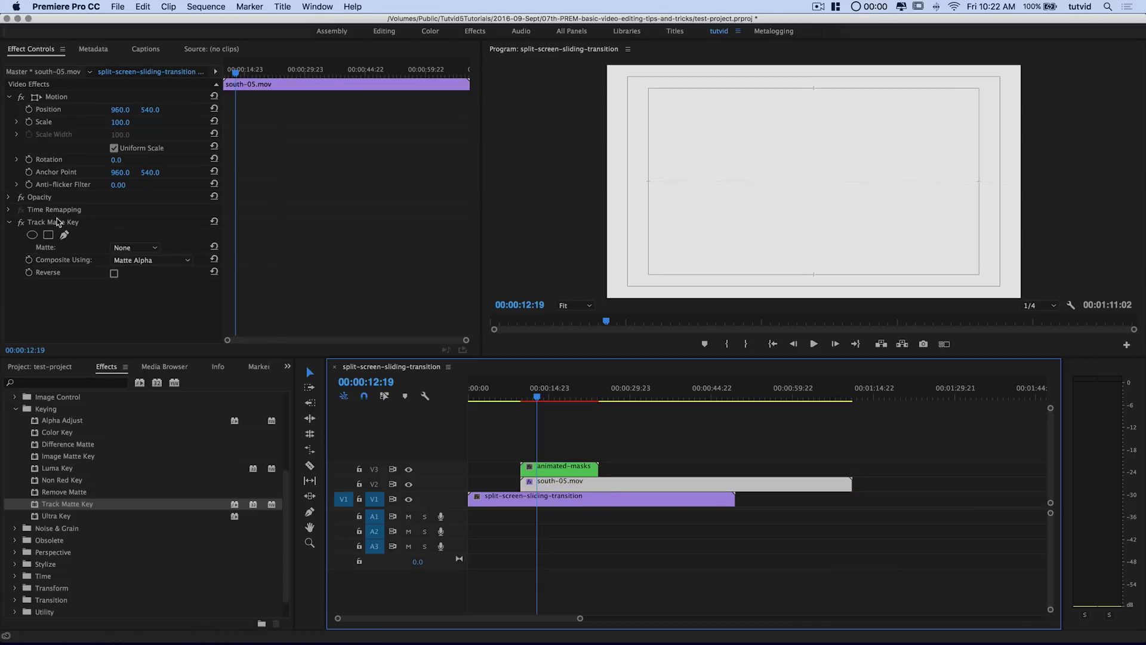
click(133, 248)
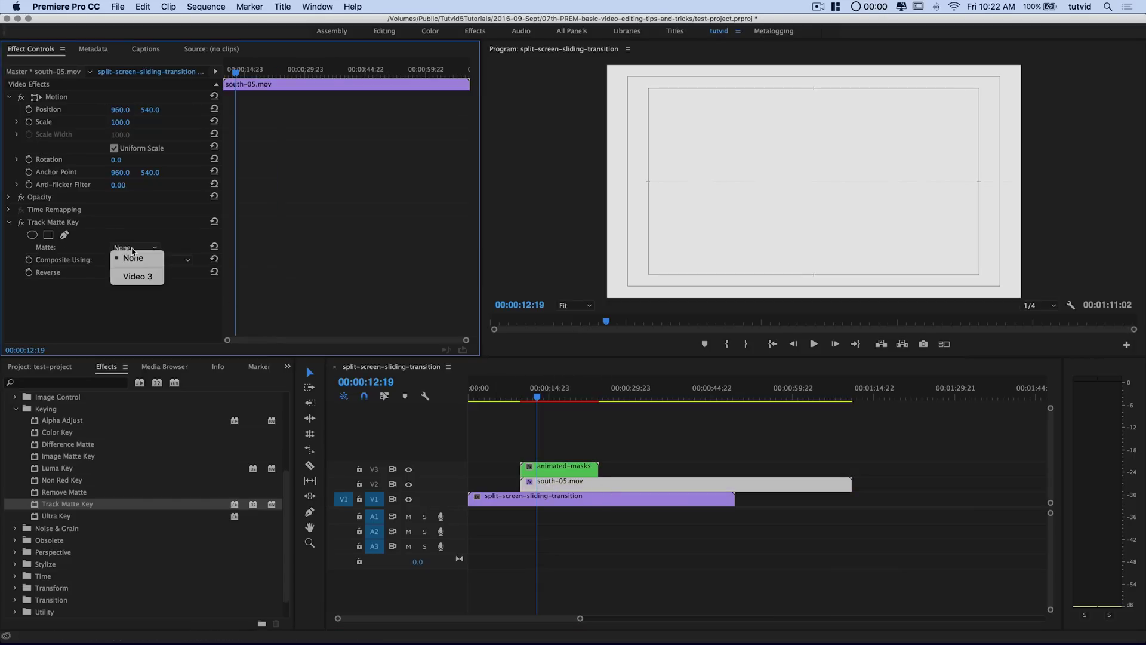
click(140, 277)
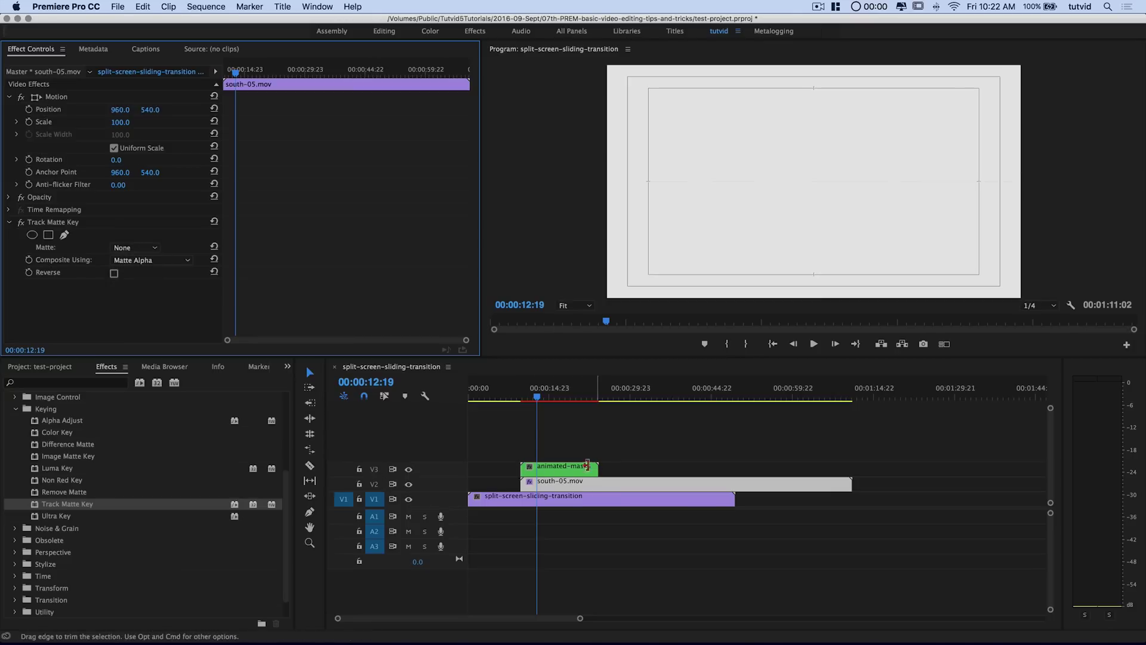
click(135, 247)
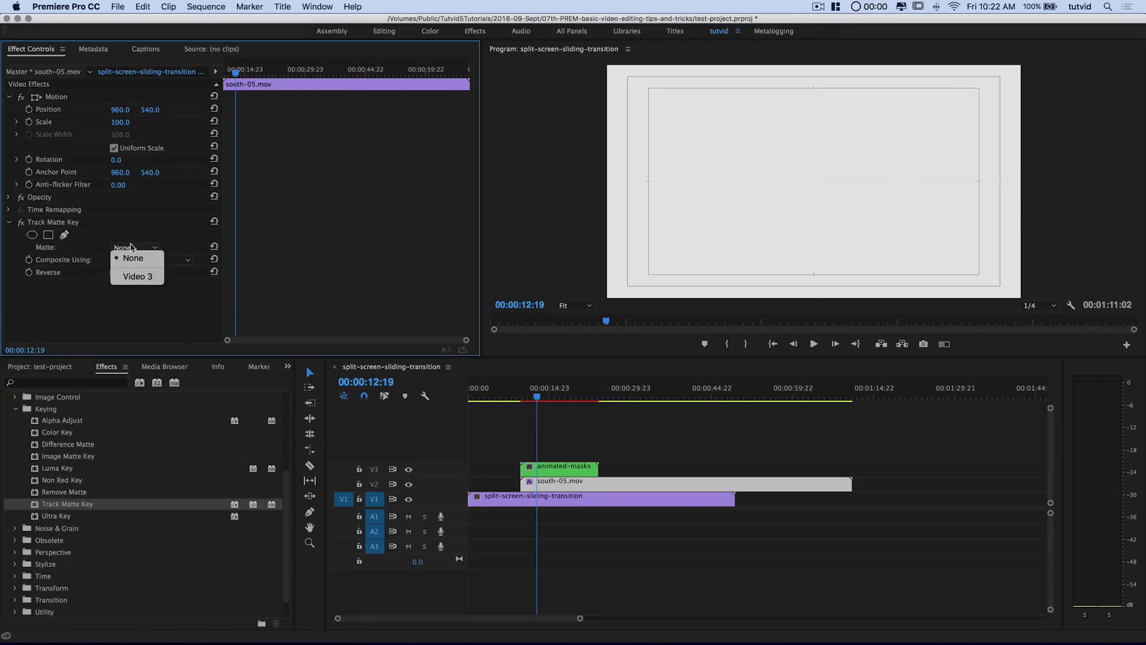
click(140, 276)
drag(532, 396, 513, 396)
key(space)
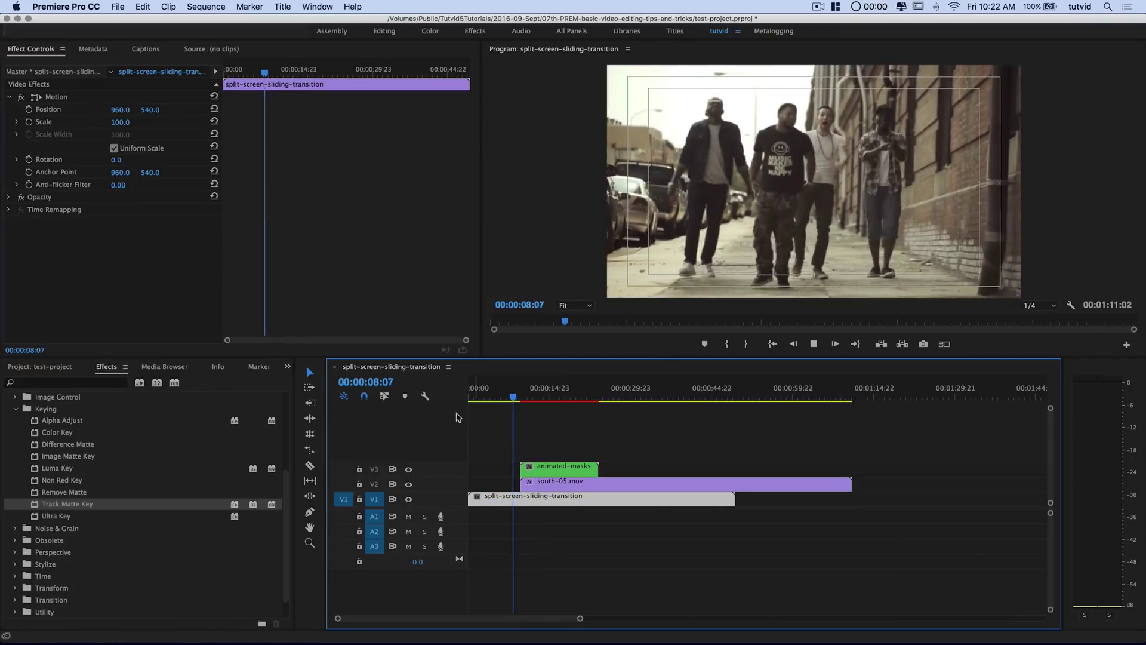